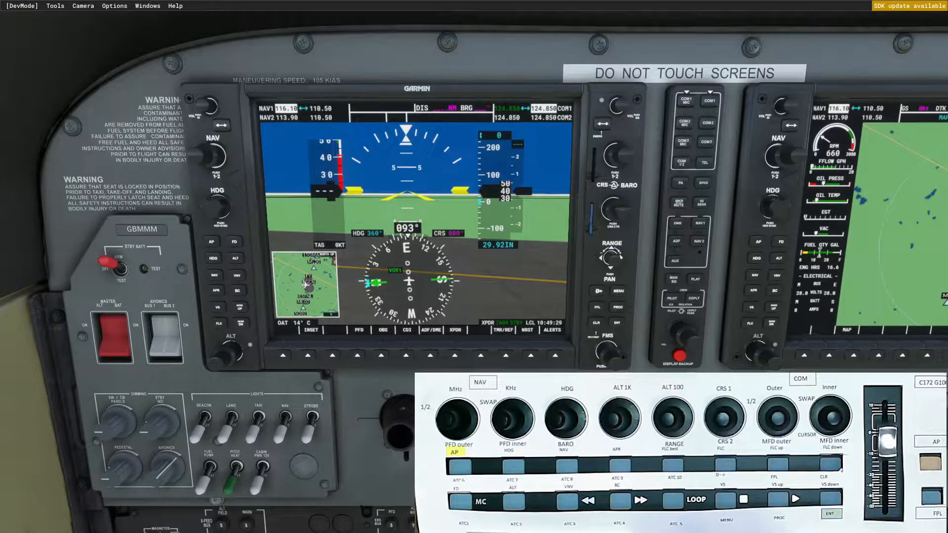
Switch to Axis and Ohs and examine the scripts of the 0 - Basic group in the RPN Scripts Editor.
{"action": "key", "text": "alt+Tab"}
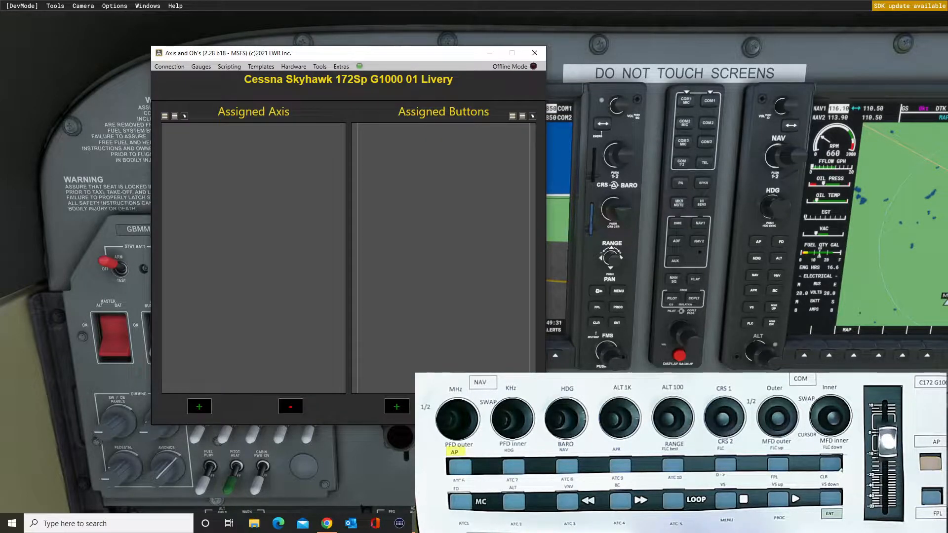
{"action": "left_click_drag", "start_coordinate": [386, 52], "coordinate": [294, 74]}
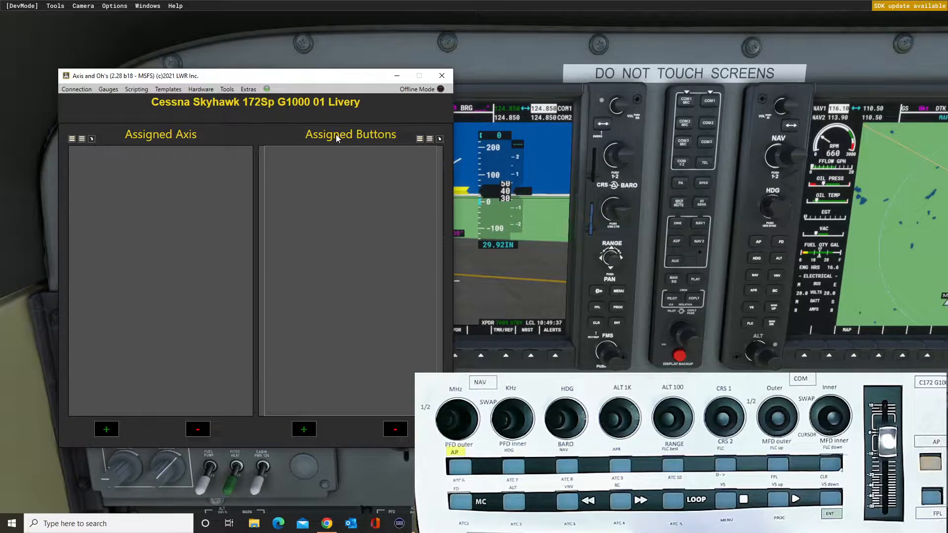
{"action": "left_click_drag", "start_coordinate": [343, 79], "coordinate": [313, 76]}
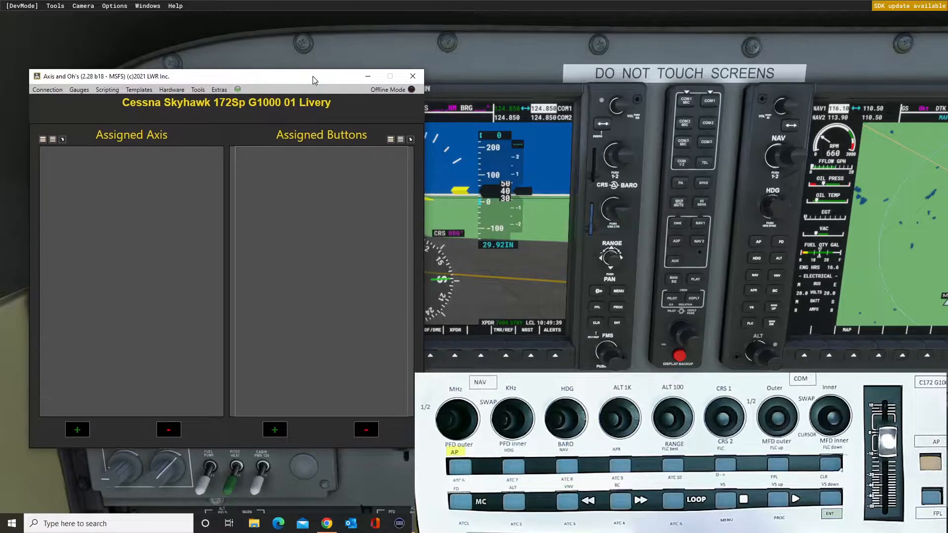
{"action": "left_click", "coordinate": [109, 91]}
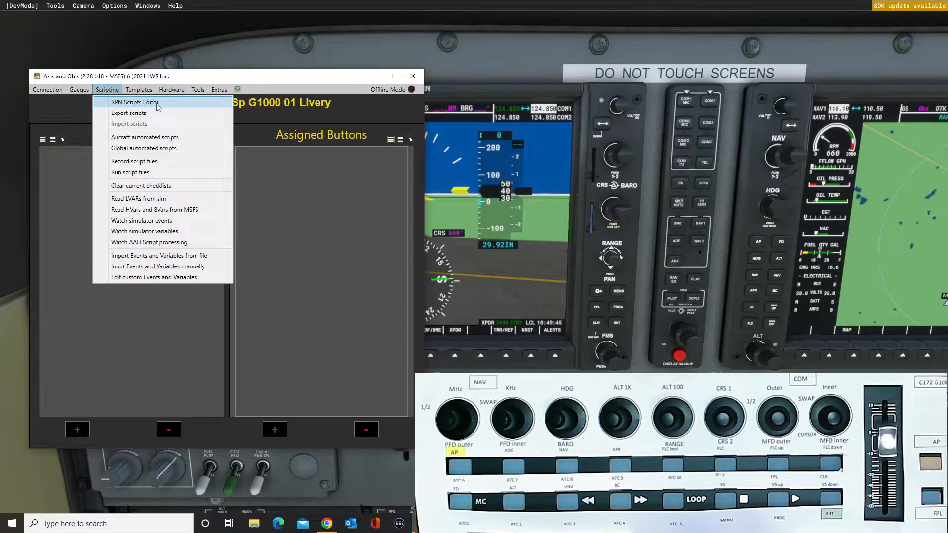
{"action": "left_click", "coordinate": [134, 102]}
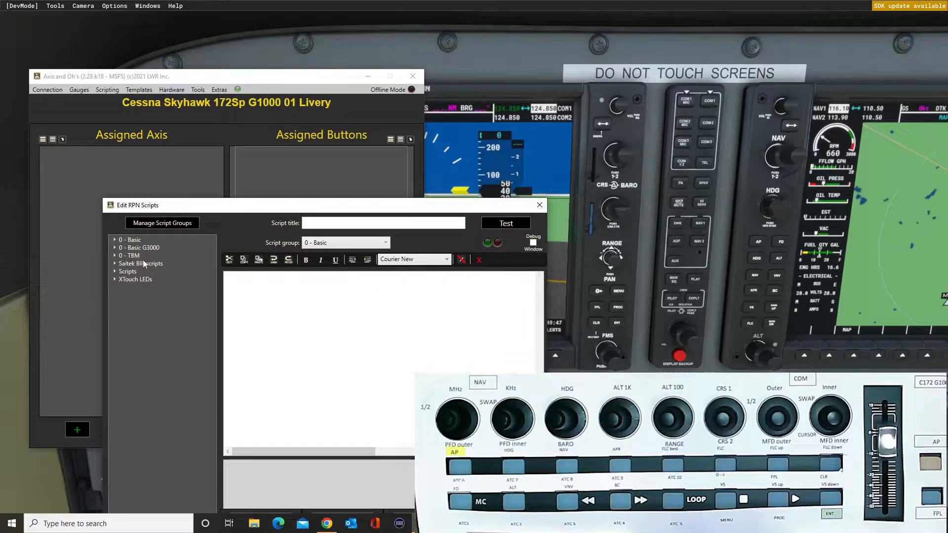
{"action": "left_click", "coordinate": [115, 241]}
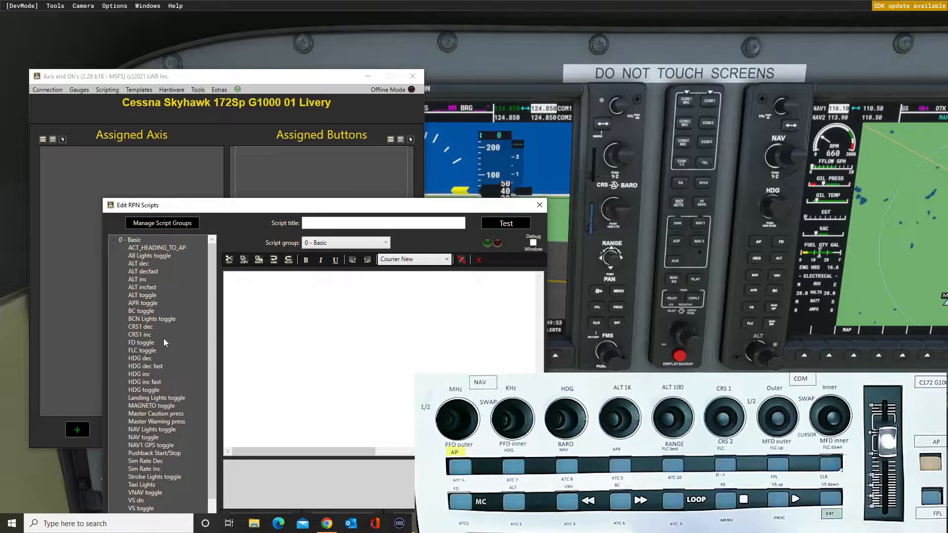
{"action": "left_click", "coordinate": [115, 241]}
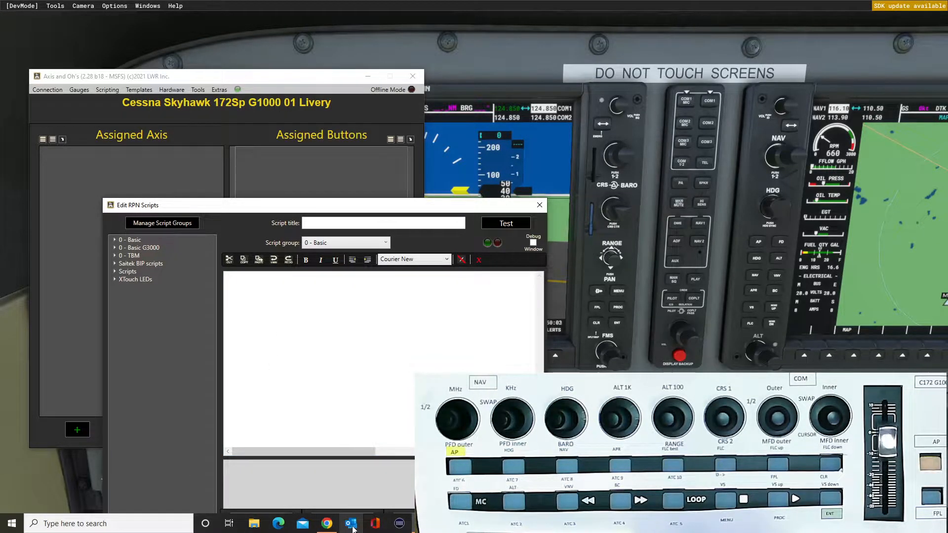
Switch to Chrome to look through the Flightsim.to My Downloads list, and return to Axis and Ohs to close the RPN Scripts Editor.
{"action": "left_click", "coordinate": [326, 524]}
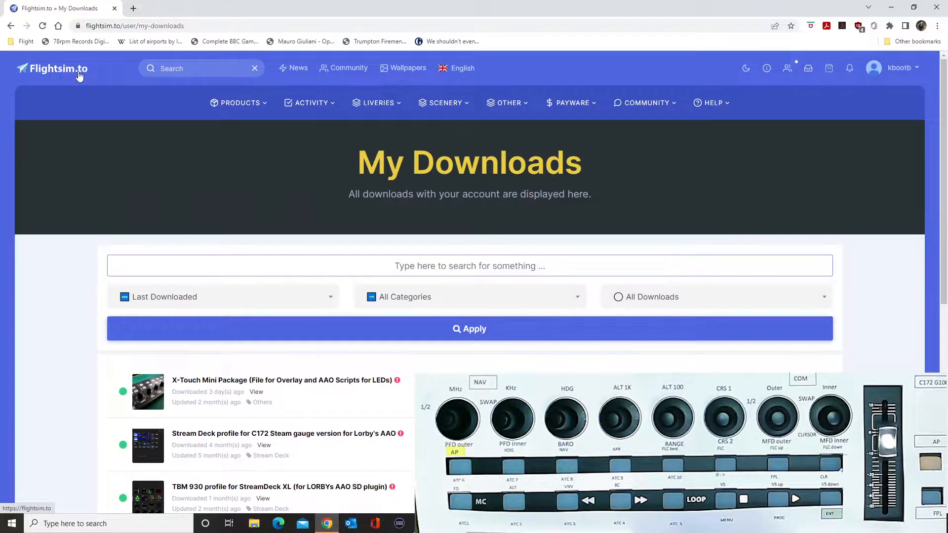
{"action": "scroll", "coordinate": [134, 142], "scroll_direction": "down", "scroll_amount": 4}
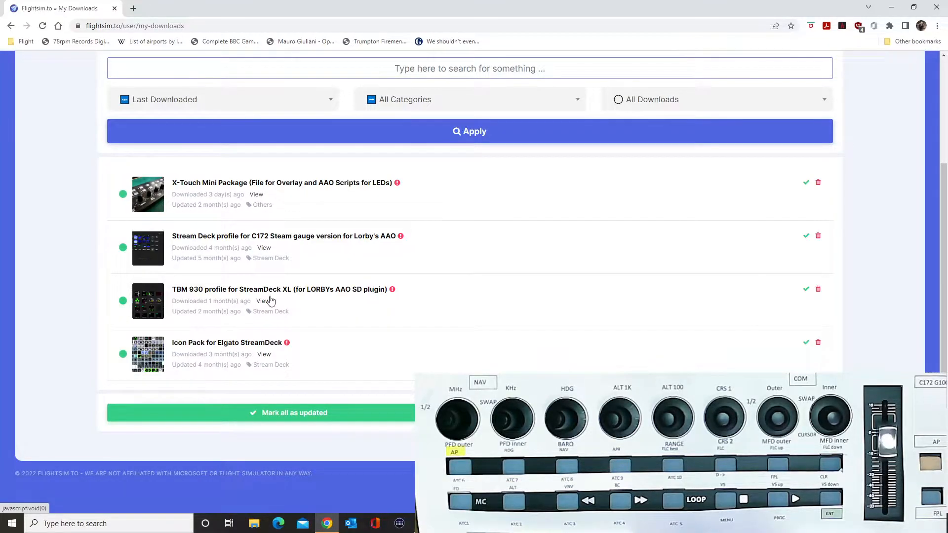
{"action": "scroll", "coordinate": [271, 301], "scroll_direction": "up", "scroll_amount": 4}
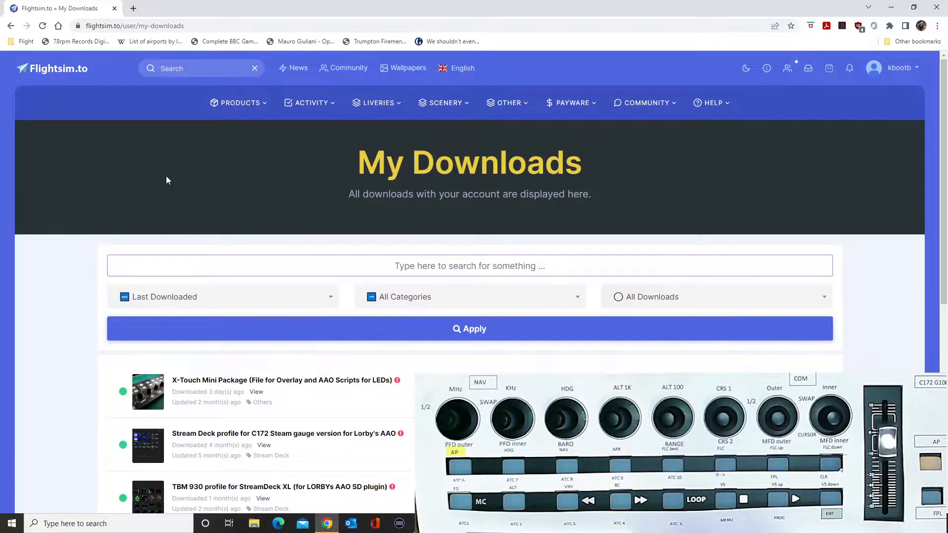
{"action": "scroll", "coordinate": [340, 260], "scroll_direction": "down", "scroll_amount": 3}
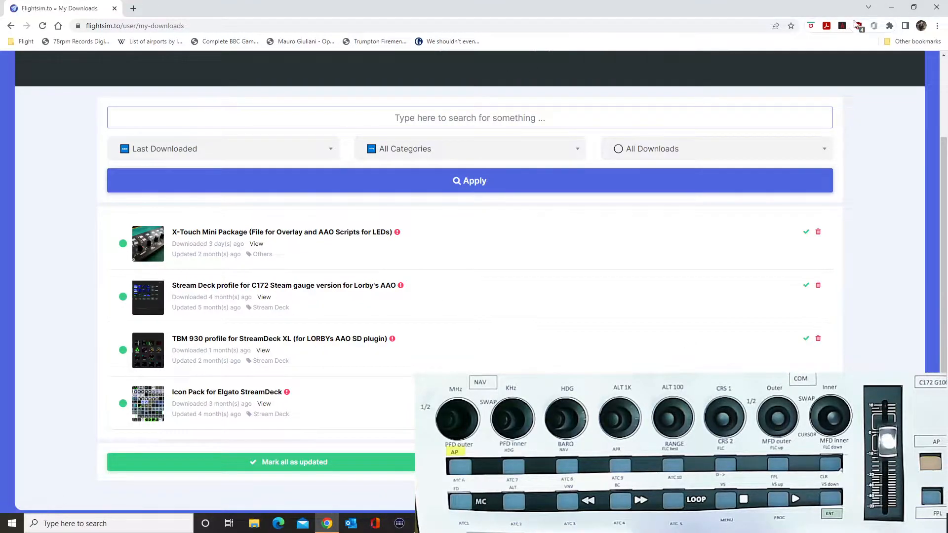
{"action": "left_click", "coordinate": [891, 7]}
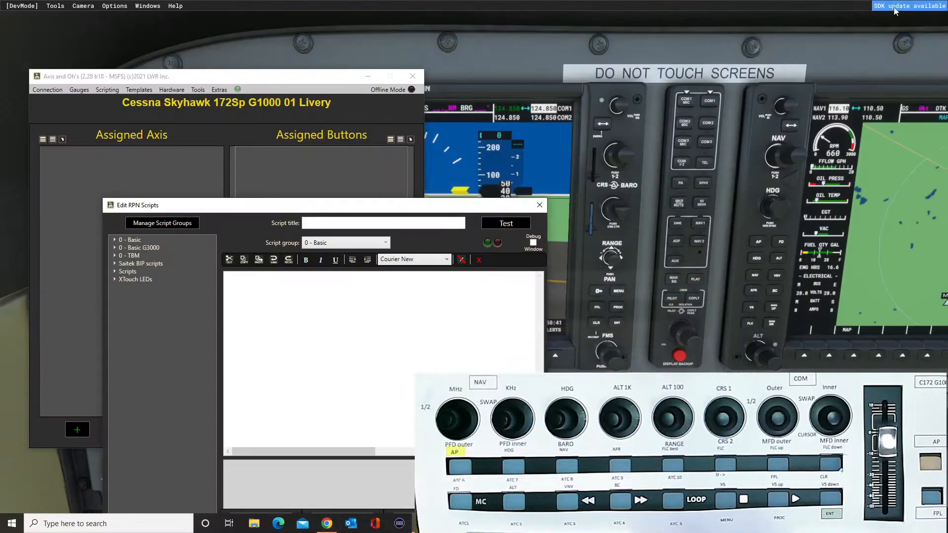
{"action": "left_click", "coordinate": [540, 206]}
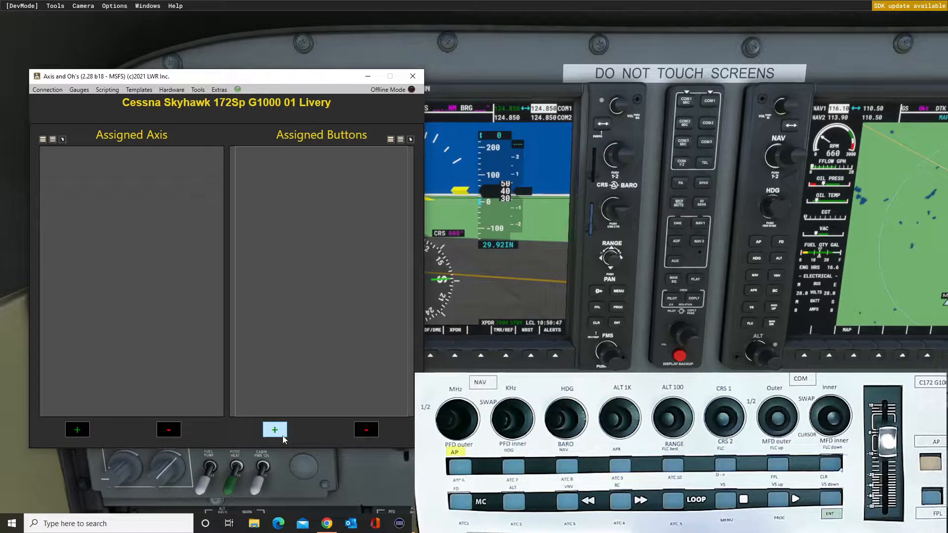
Start a button assignment, examine the fuel system, autopilot and electrical event categories for its Key Down Event, and close it without adding anything.
{"action": "left_click_drag", "start_coordinate": [277, 79], "coordinate": [614, 327]}
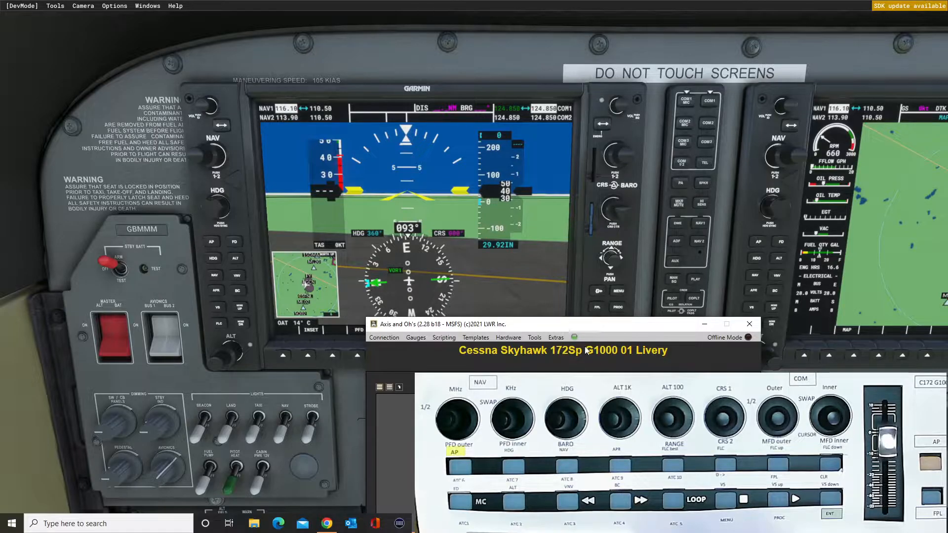
{"action": "left_click_drag", "start_coordinate": [554, 326], "coordinate": [218, 42]}
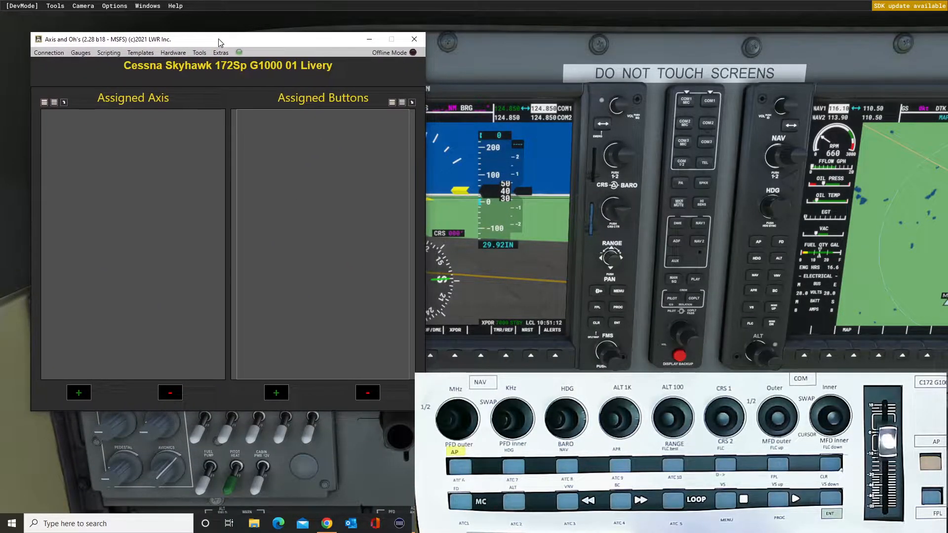
{"action": "left_click", "coordinate": [277, 394]}
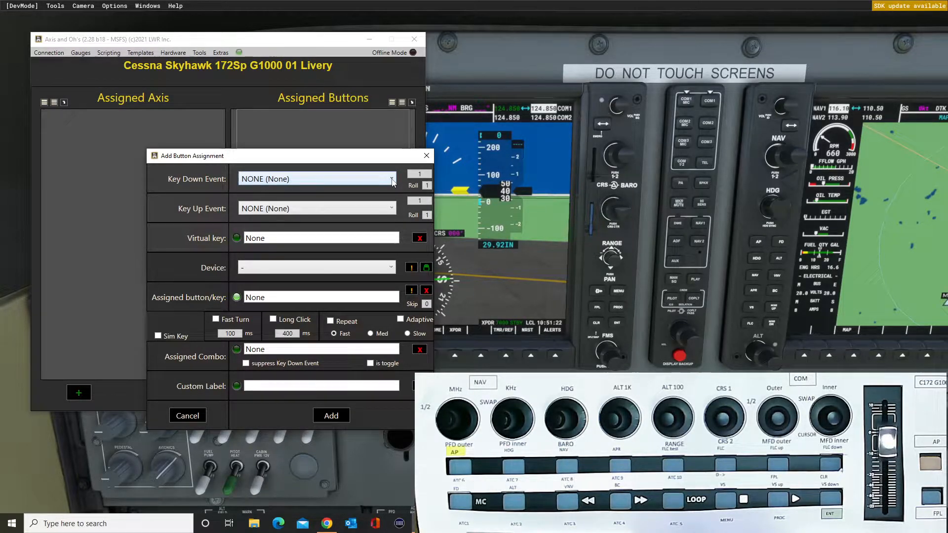
{"action": "left_click", "coordinate": [393, 181]}
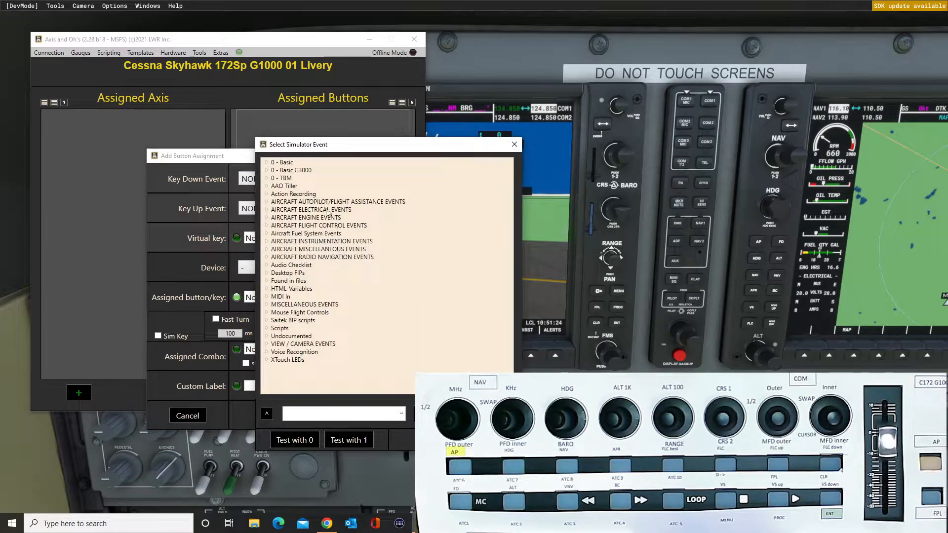
{"action": "left_click", "coordinate": [267, 234]}
{"action": "left_click", "coordinate": [267, 234]}
{"action": "left_click", "coordinate": [267, 202]}
{"action": "left_click", "coordinate": [267, 202]}
{"action": "left_click", "coordinate": [267, 210]}
{"action": "left_click", "coordinate": [268, 210]}
{"action": "left_click", "coordinate": [515, 145]}
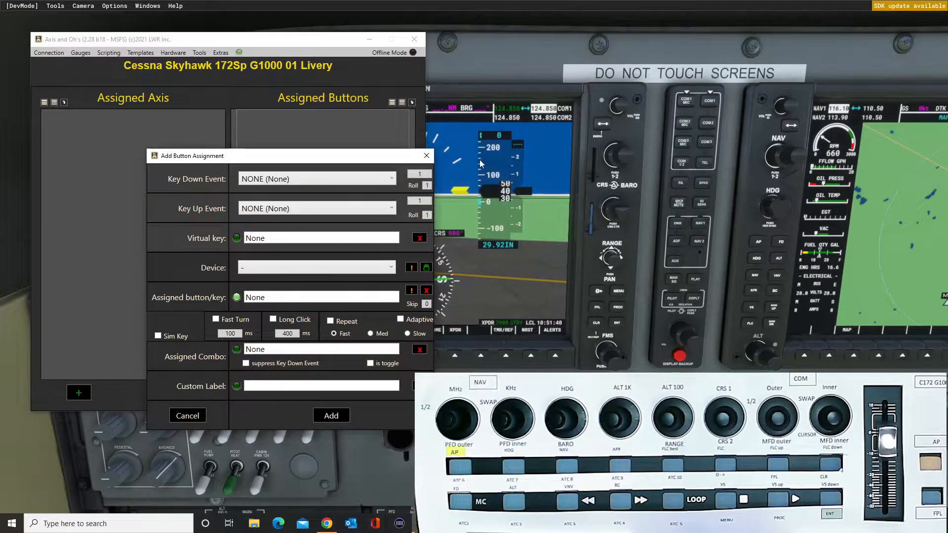
{"action": "left_click", "coordinate": [426, 156]}
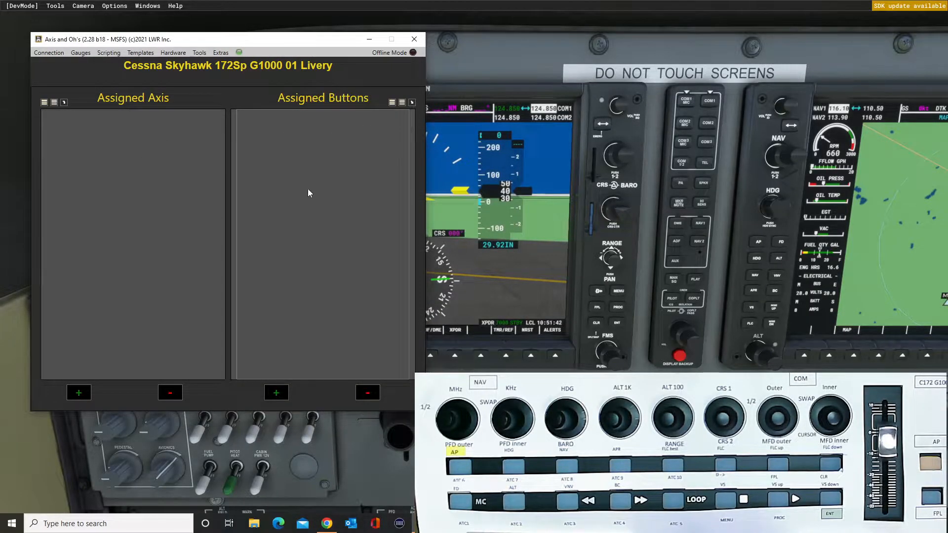
Open the simulator event watcher, ignore the AXIS_AILERONS_SET event, and move the main window clear of the cockpit's NAV controls.
{"action": "left_click", "coordinate": [109, 53]}
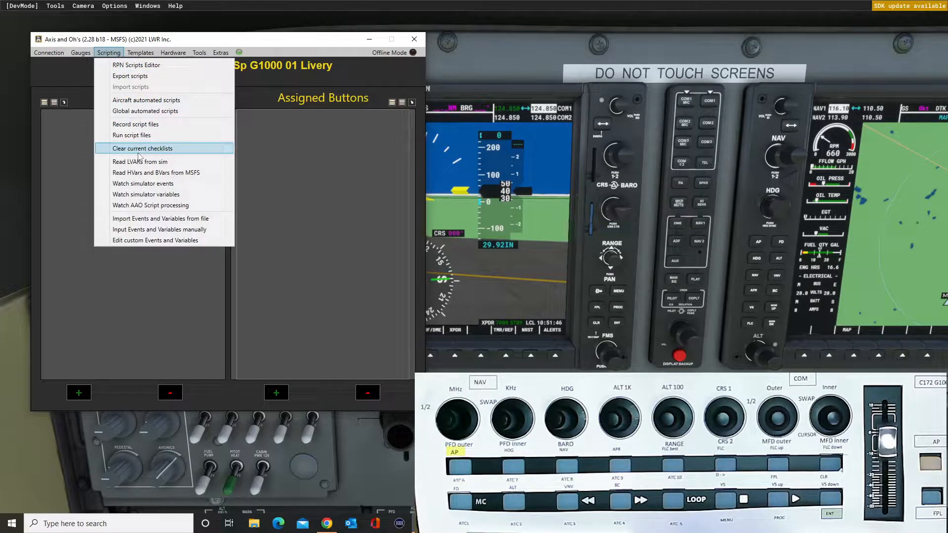
{"action": "left_click", "coordinate": [144, 184]}
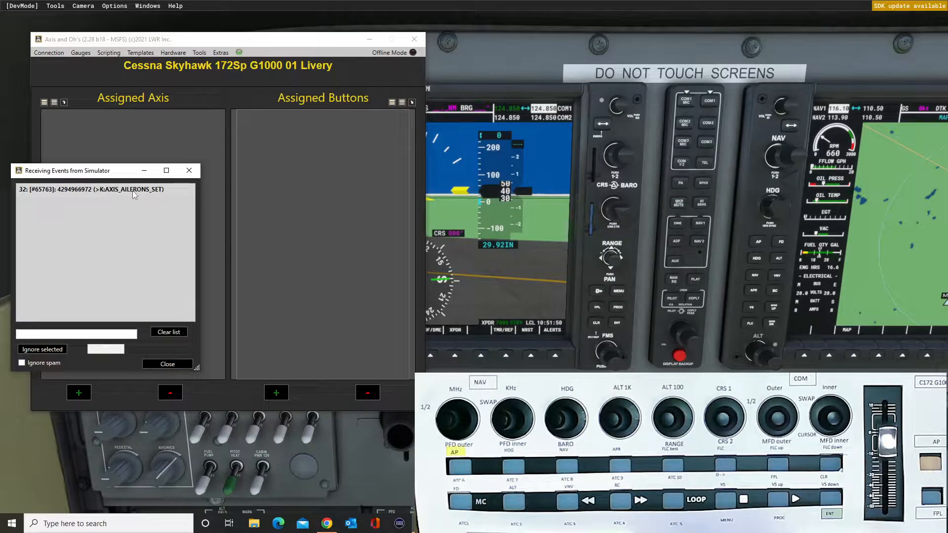
{"action": "left_click", "coordinate": [131, 190]}
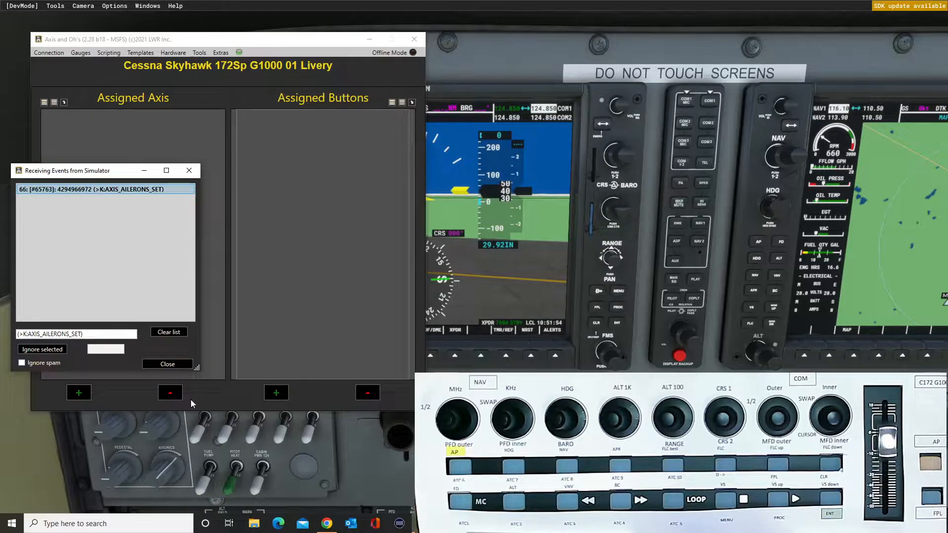
{"action": "left_click", "coordinate": [56, 350]}
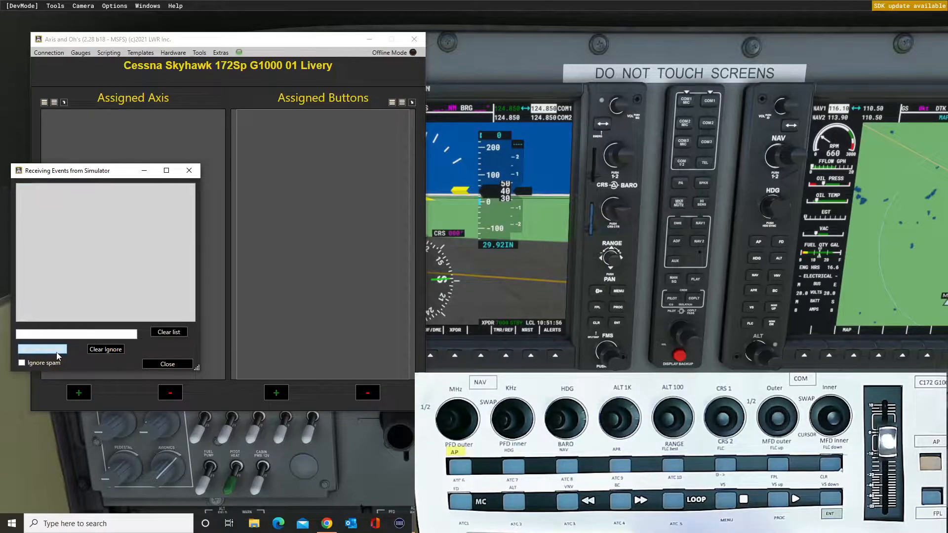
{"action": "left_click_drag", "start_coordinate": [333, 42], "coordinate": [771, 45]}
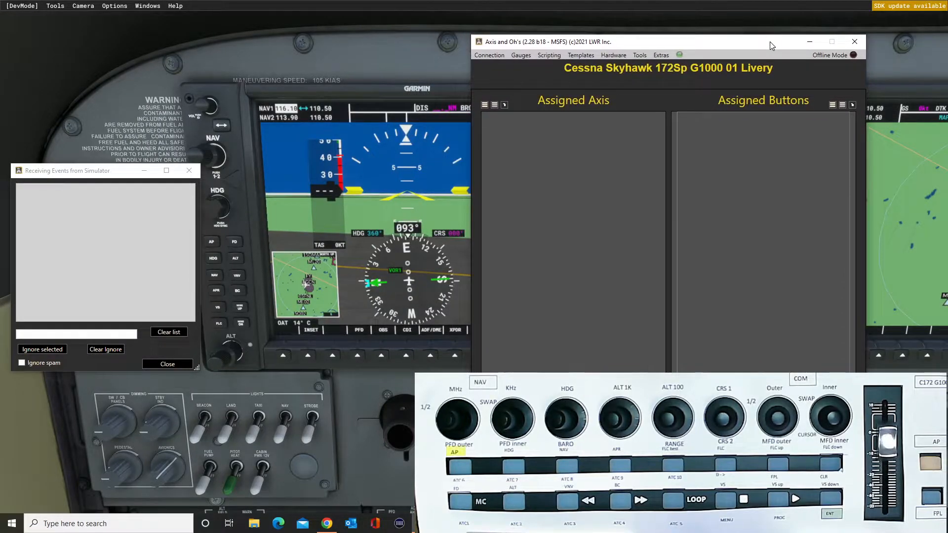
Turn the cockpit's NAV1 whole and fractional frequency knobs both ways to read their events, and close the event watcher.
{"action": "left_click", "coordinate": [231, 162]}
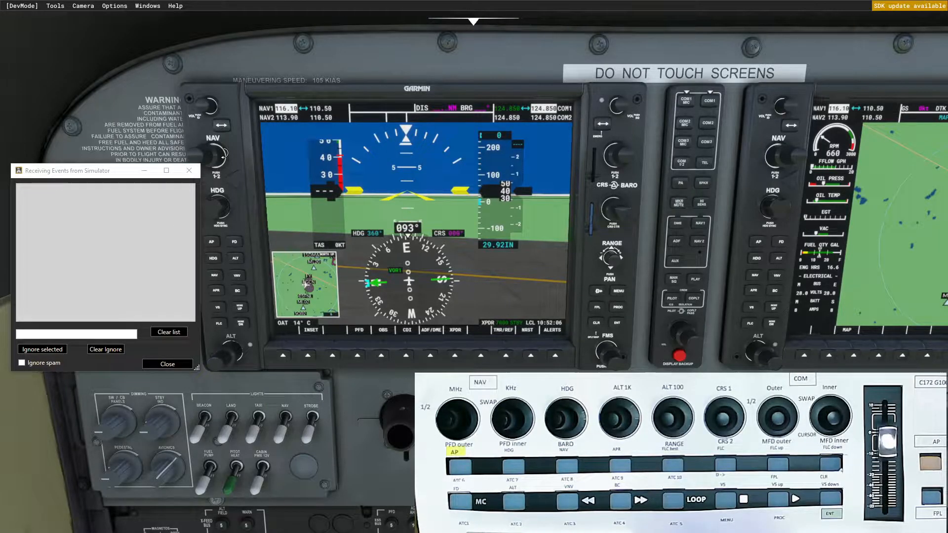
{"action": "scroll", "coordinate": [221, 158], "scroll_direction": "up", "scroll_amount": 1}
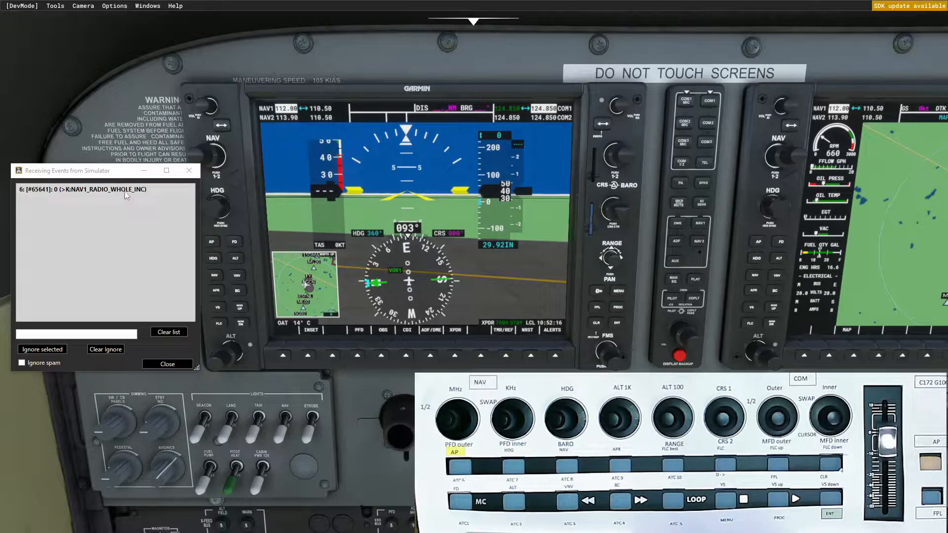
{"action": "scroll", "coordinate": [216, 159], "scroll_direction": "down", "scroll_amount": 3}
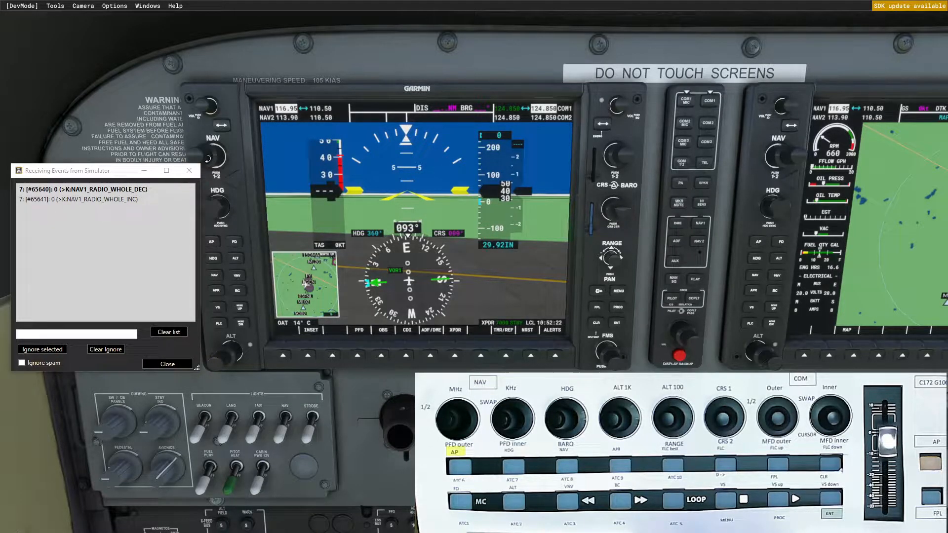
{"action": "scroll", "coordinate": [207, 158], "scroll_direction": "up", "scroll_amount": 1}
{"action": "scroll", "coordinate": [208, 159], "scroll_direction": "up", "scroll_amount": 5}
{"action": "scroll", "coordinate": [208, 158], "scroll_direction": "down", "scroll_amount": 2}
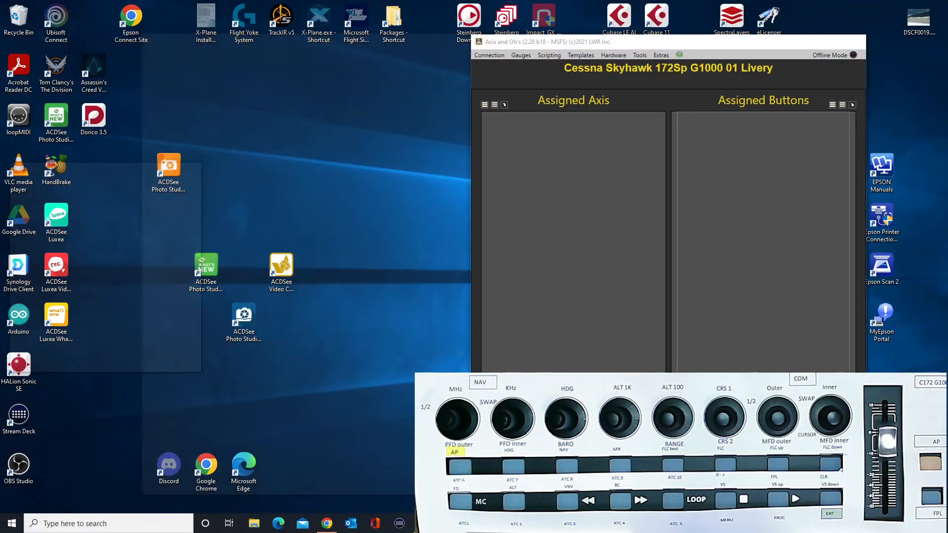
{"action": "key", "text": "alt+Tab"}
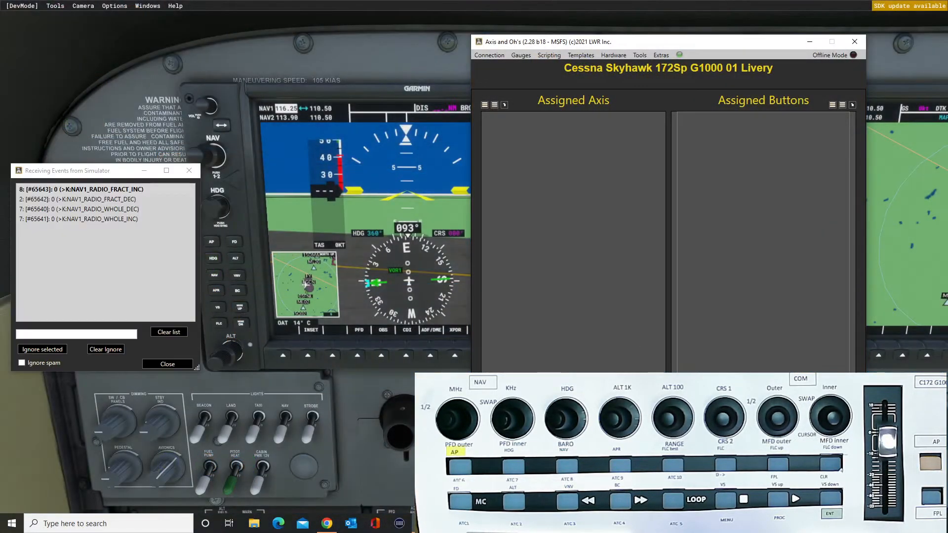
{"action": "left_click", "coordinate": [188, 172]}
Start a new button assignment and filter the Key Down Event list by nav1_rad.
{"action": "left_click_drag", "start_coordinate": [659, 48], "coordinate": [317, 54]}
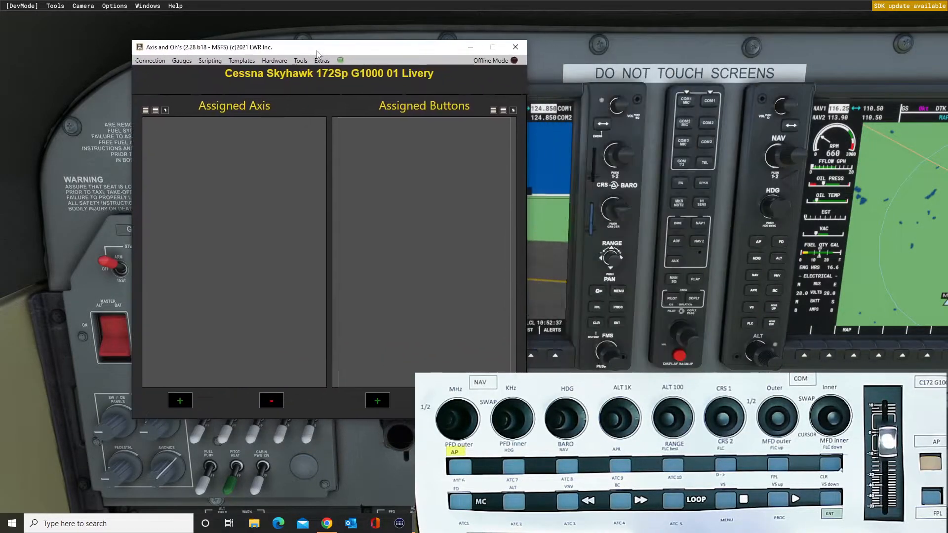
{"action": "left_click", "coordinate": [378, 401]}
{"action": "left_click", "coordinate": [391, 181]}
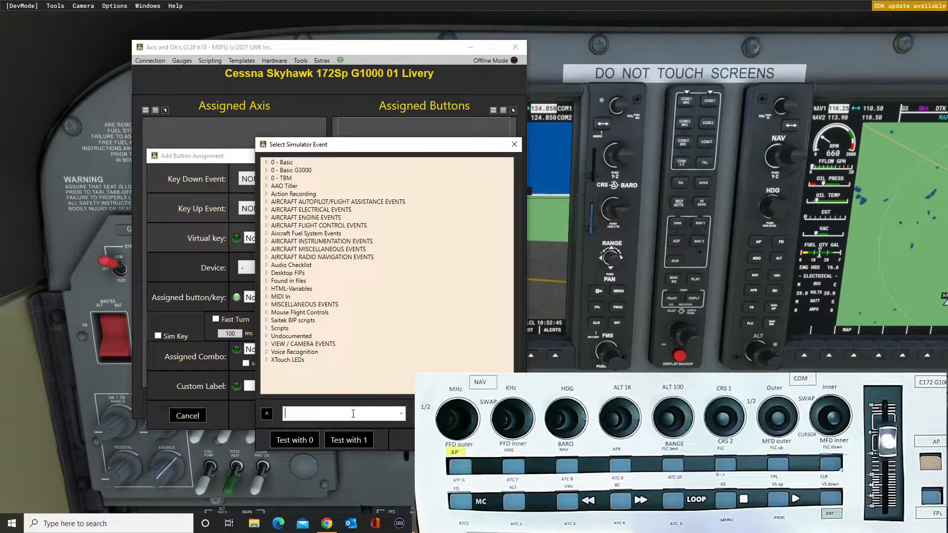
{"action": "type", "text": "av1_rad"}
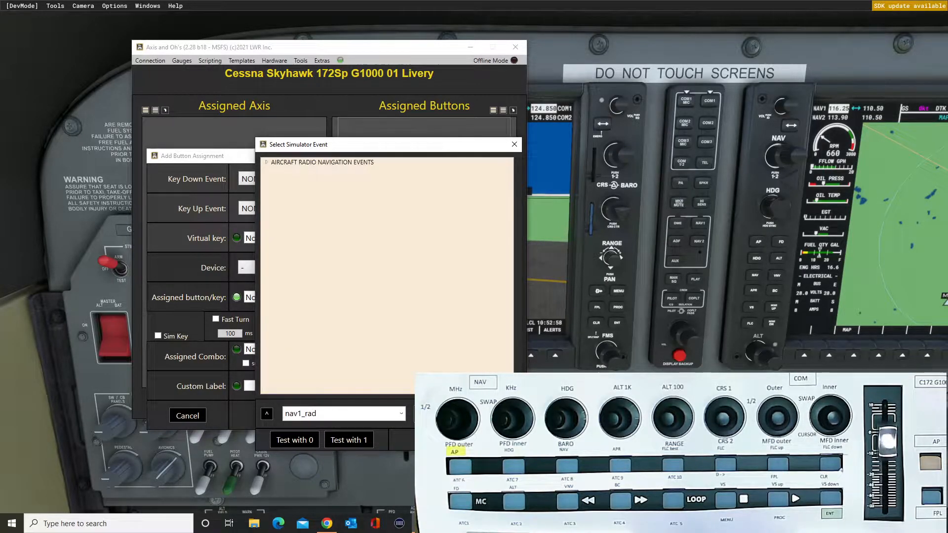
Assign NAV1_RADIO_WHOLE_DEC to the X-TOUCH MINI control CHN: 10 EVT: 3001 TURN_LEFT and add the assignment.
{"action": "left_click", "coordinate": [266, 163]}
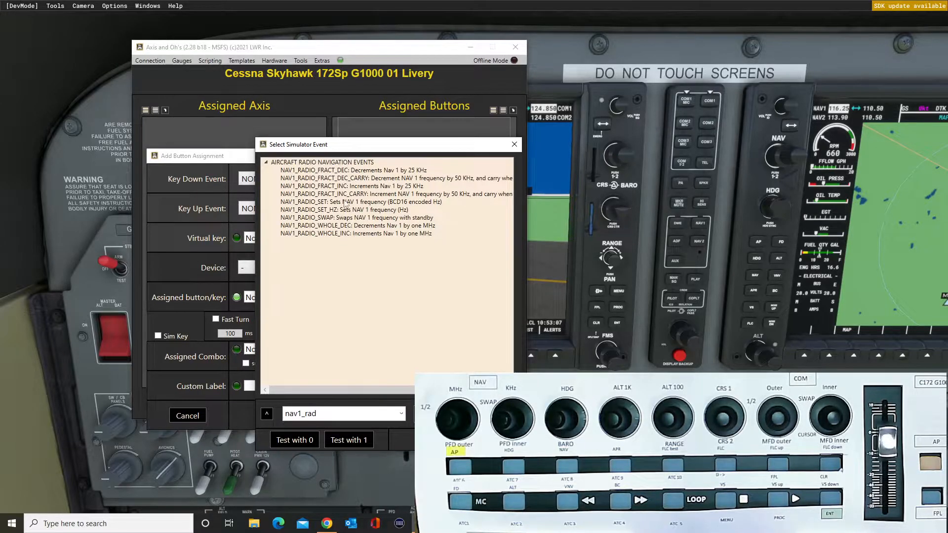
{"action": "double_click", "coordinate": [349, 226]}
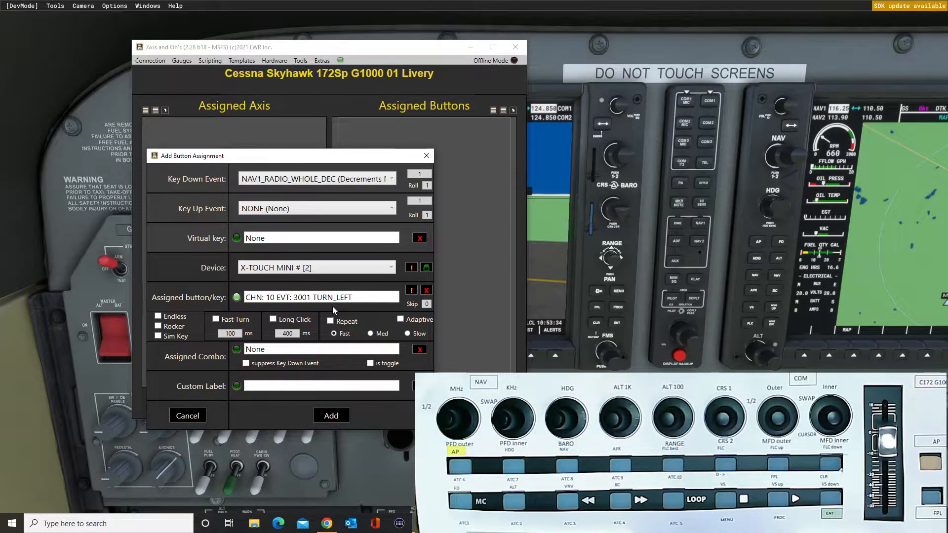
{"action": "left_click", "coordinate": [339, 420]}
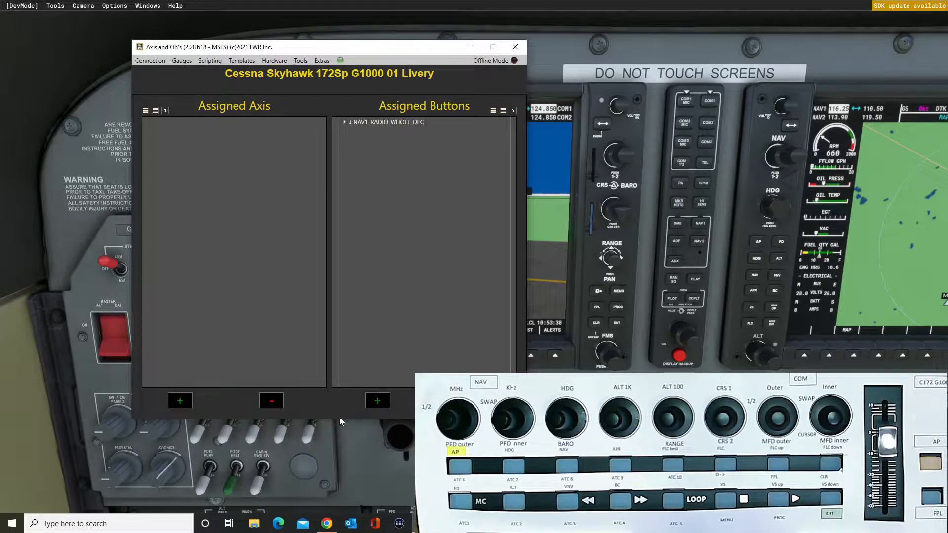
Check the knob against the PFD's NAV1 frequency, reopen the NAV1_RADIO_WHOLE_DEC assignment, and filter its Key Down Event list by 1000_pfd.
{"action": "left_click_drag", "start_coordinate": [358, 48], "coordinate": [743, 43]}
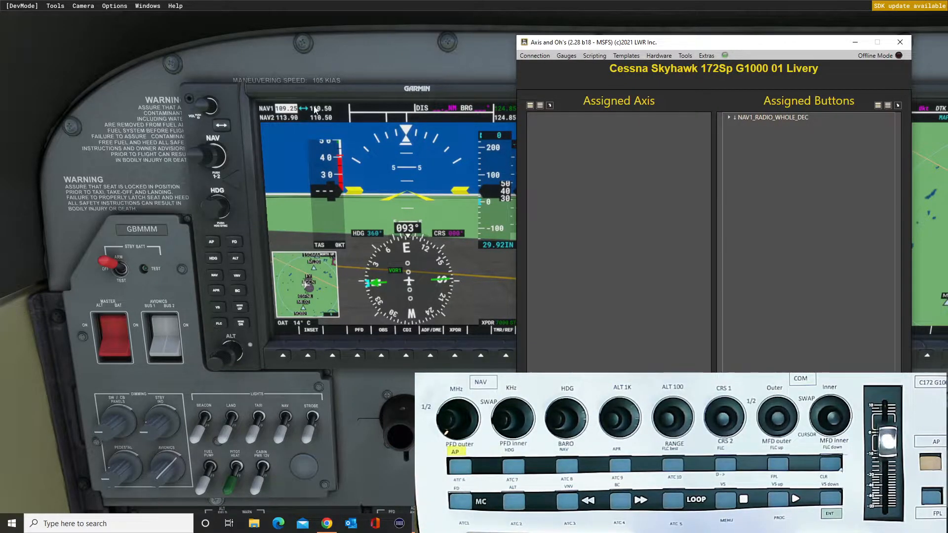
{"action": "left_click_drag", "start_coordinate": [743, 47], "coordinate": [291, 59]}
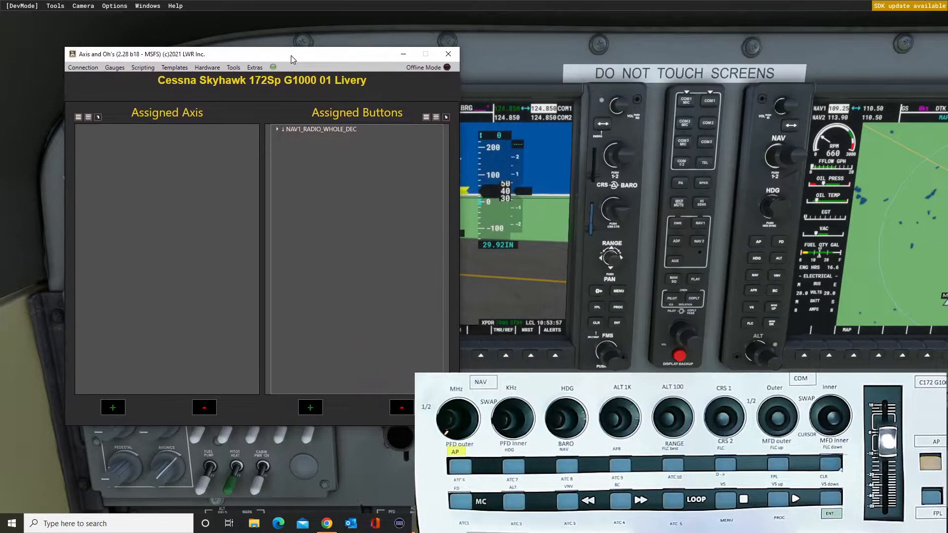
{"action": "double_click", "coordinate": [314, 130]}
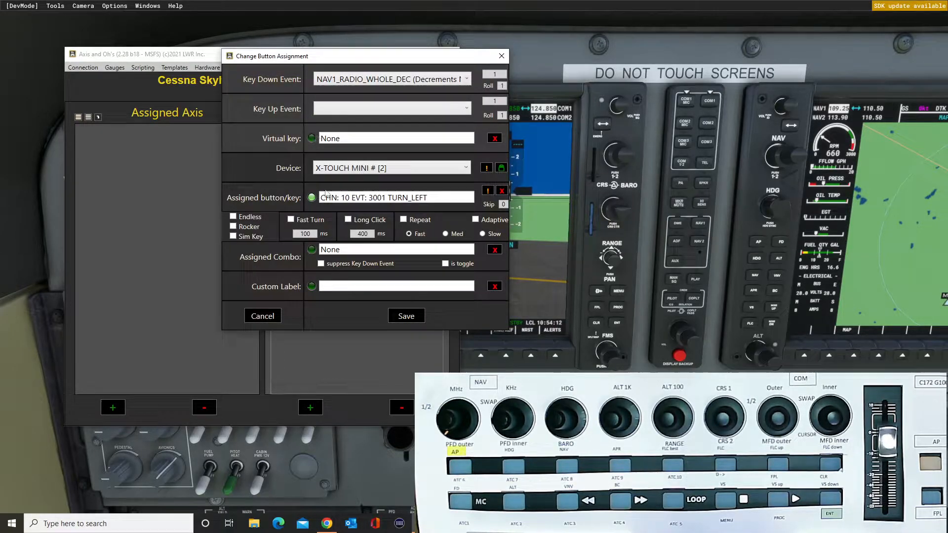
{"action": "left_click", "coordinate": [468, 79]}
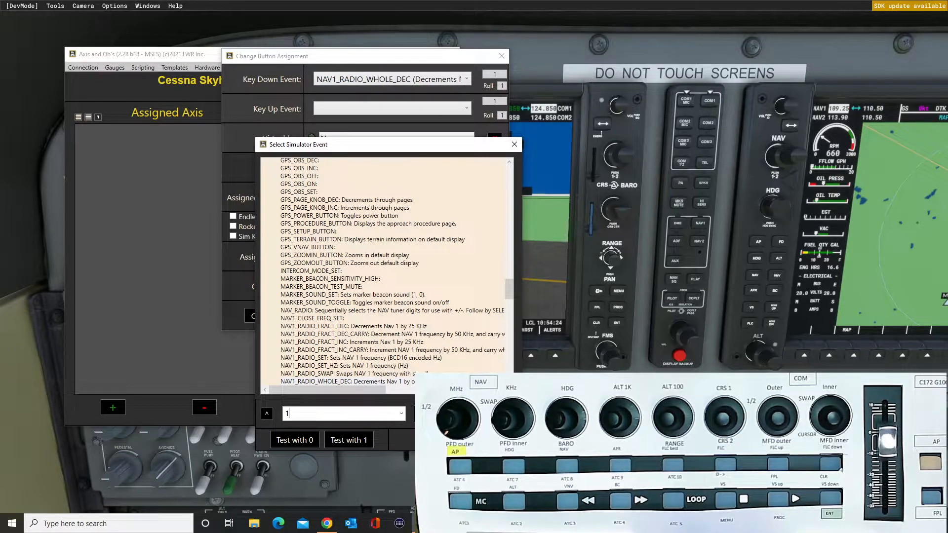
{"action": "type", "text": "000"}
{"action": "key", "text": "Return"}
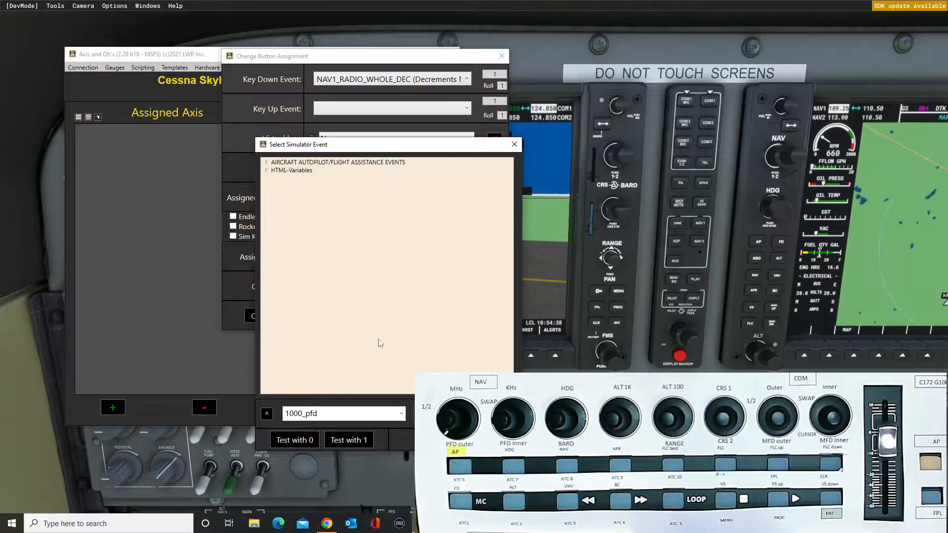
Set the Key Down Event to AS1000_PFD_NAV_Large_DEC from HTML-Variables and save the changed assignment.
{"action": "left_click", "coordinate": [268, 170]}
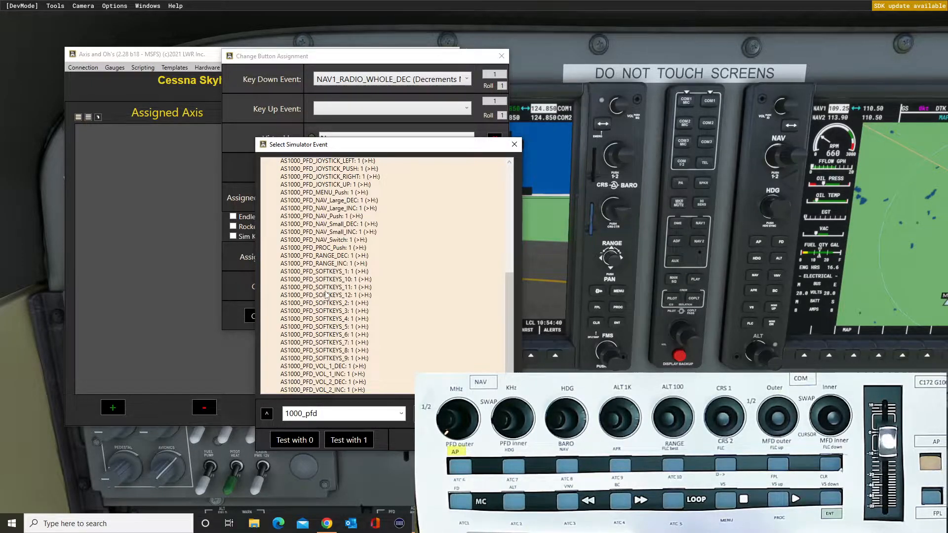
{"action": "scroll", "coordinate": [325, 296], "scroll_direction": "up", "scroll_amount": 6}
{"action": "scroll", "coordinate": [326, 301], "scroll_direction": "down", "scroll_amount": 2}
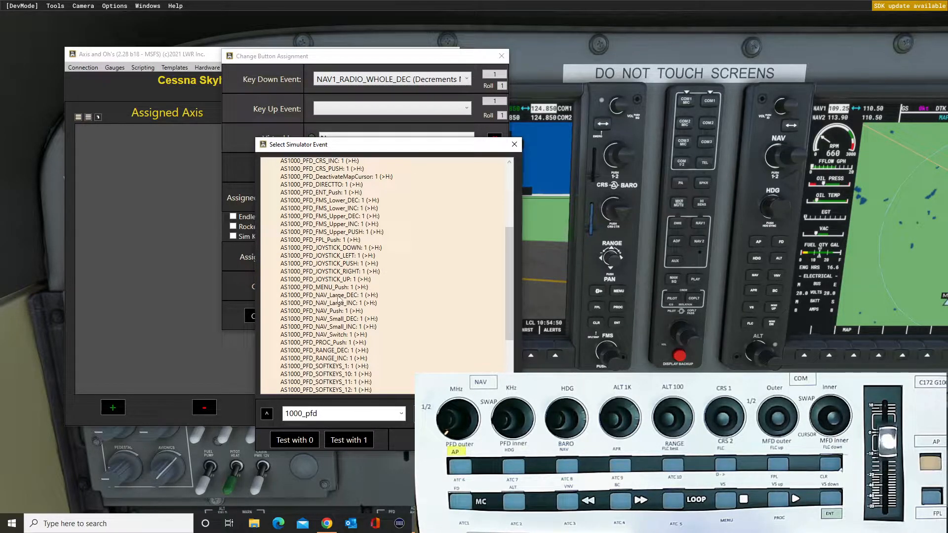
{"action": "double_click", "coordinate": [341, 295]}
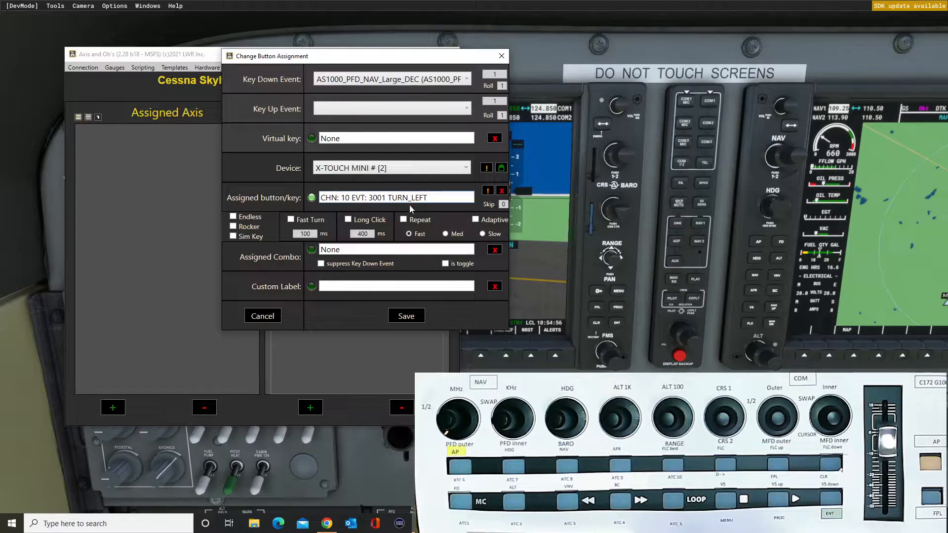
{"action": "left_click", "coordinate": [416, 314]}
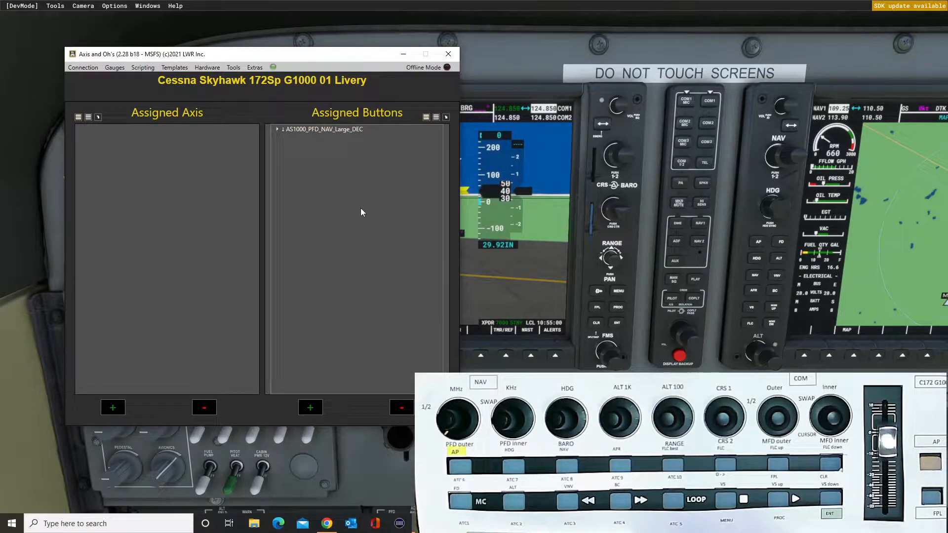
Start a new button assignment and filter its Key Down Event list by 1000_pfd_nav.
{"action": "left_click", "coordinate": [311, 408]}
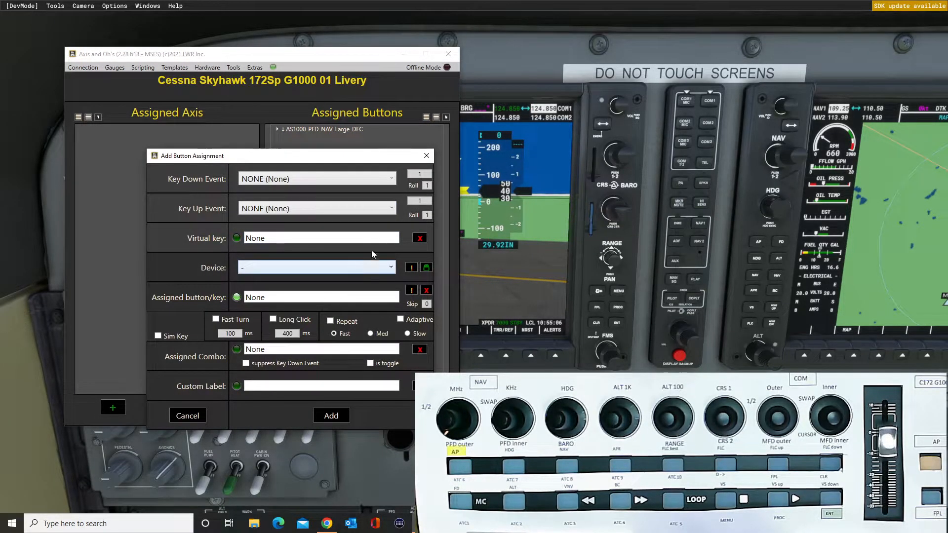
{"action": "left_click", "coordinate": [392, 179]}
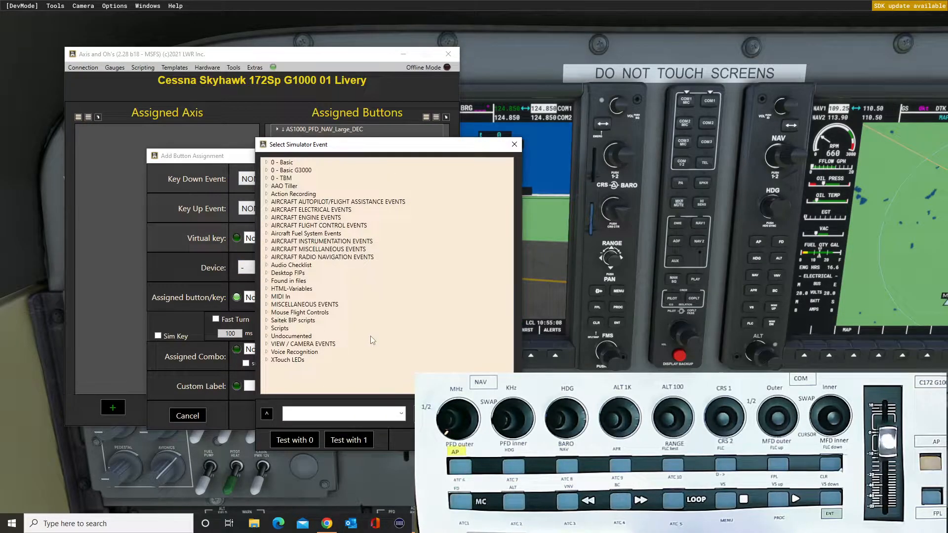
{"action": "left_click", "coordinate": [401, 414]}
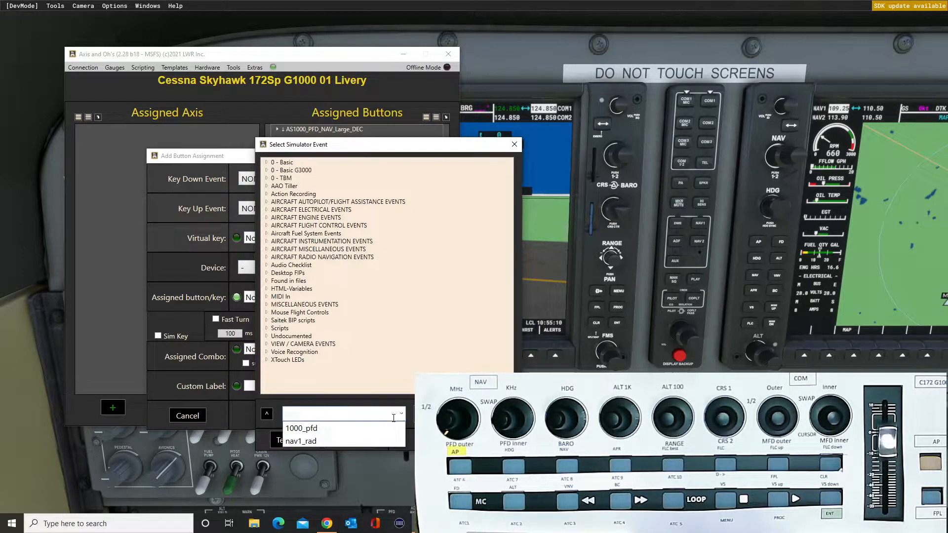
{"action": "left_click", "coordinate": [305, 429]}
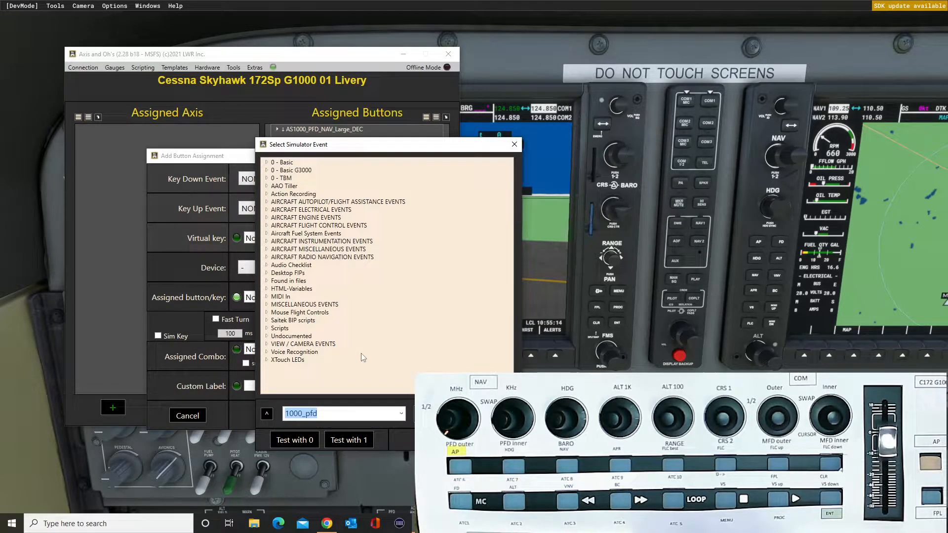
{"action": "type", "text": "_"}
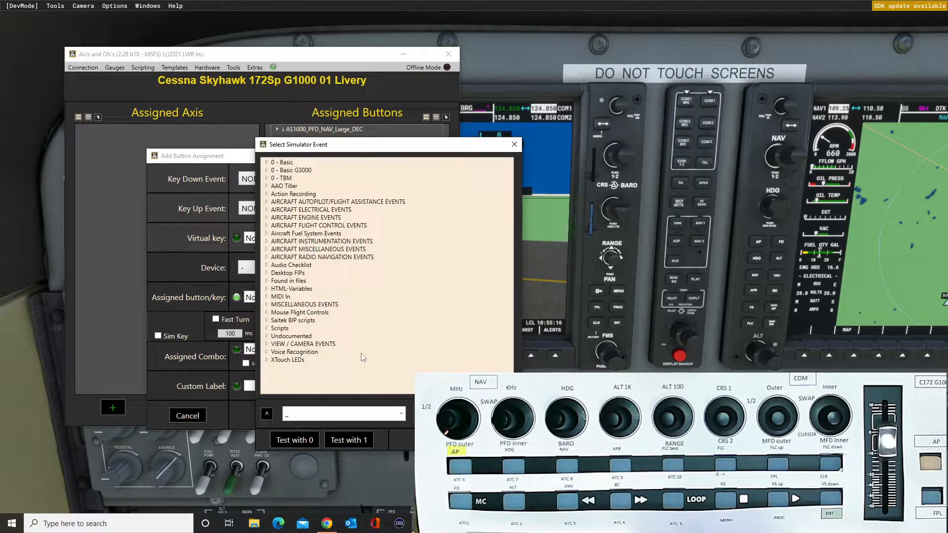
{"action": "left_click", "coordinate": [401, 413]}
{"action": "left_click", "coordinate": [364, 428]}
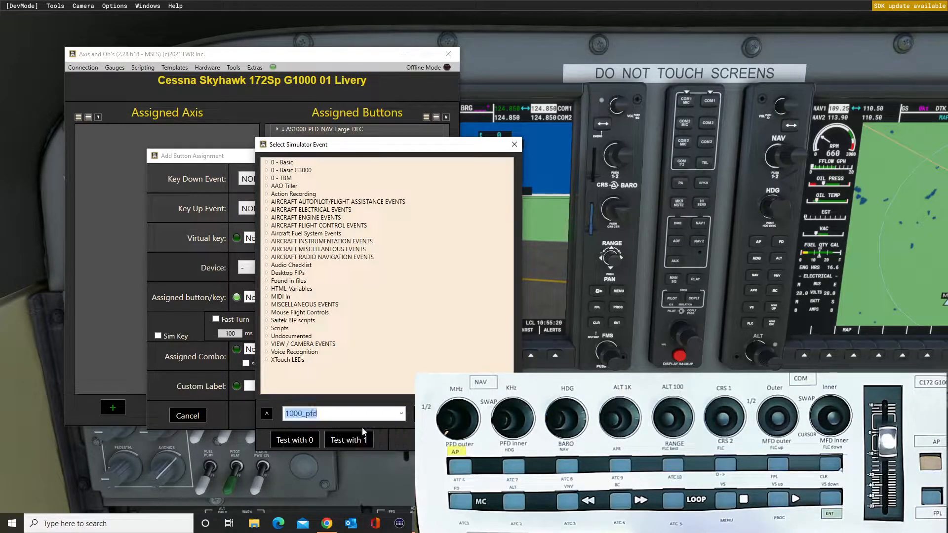
{"action": "left_click", "coordinate": [331, 414]}
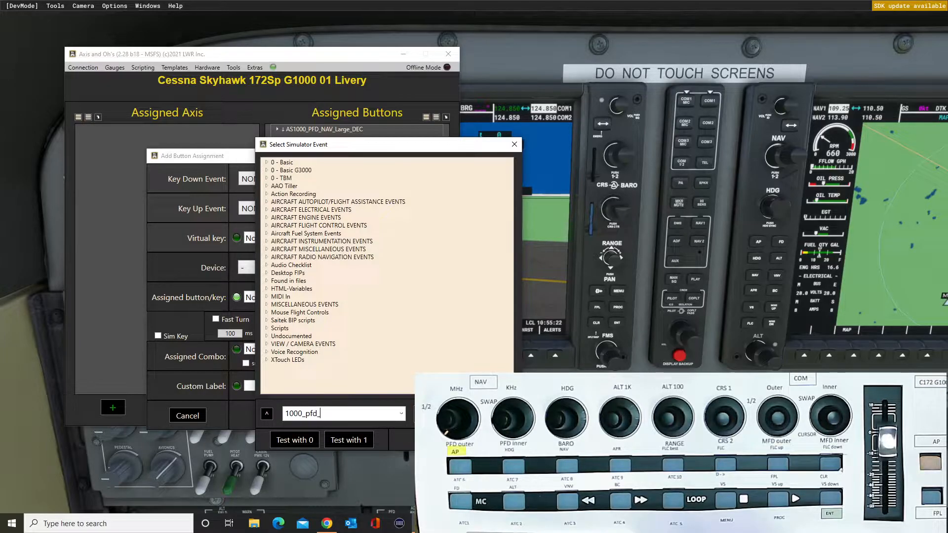
{"action": "type", "text": "_nav"}
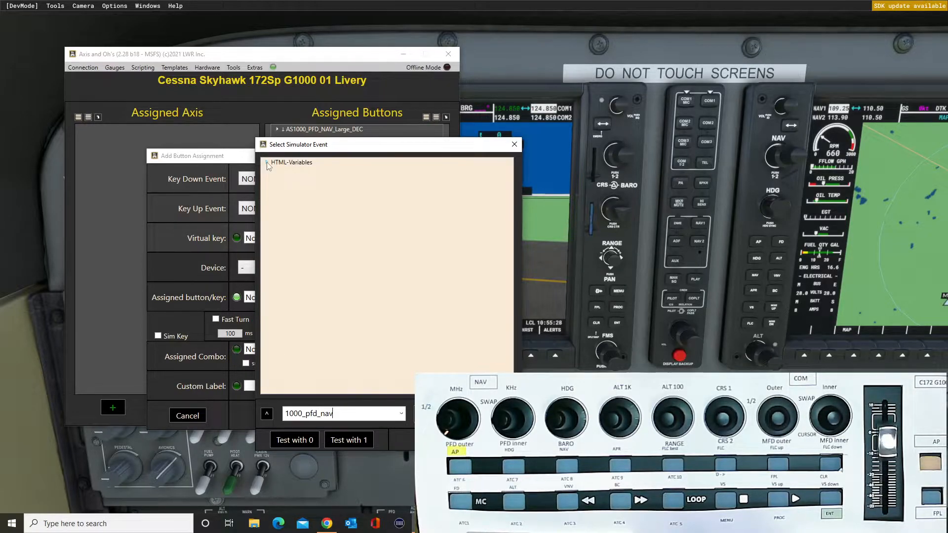
Add AS1000_PFD_NAV_Large_INC on the X-TOUCH MINI control CHN: 10 EVT: 3001 TURN_RIGHT and test the knob against the PFD's NAV1 frequency.
{"action": "left_click", "coordinate": [267, 163]}
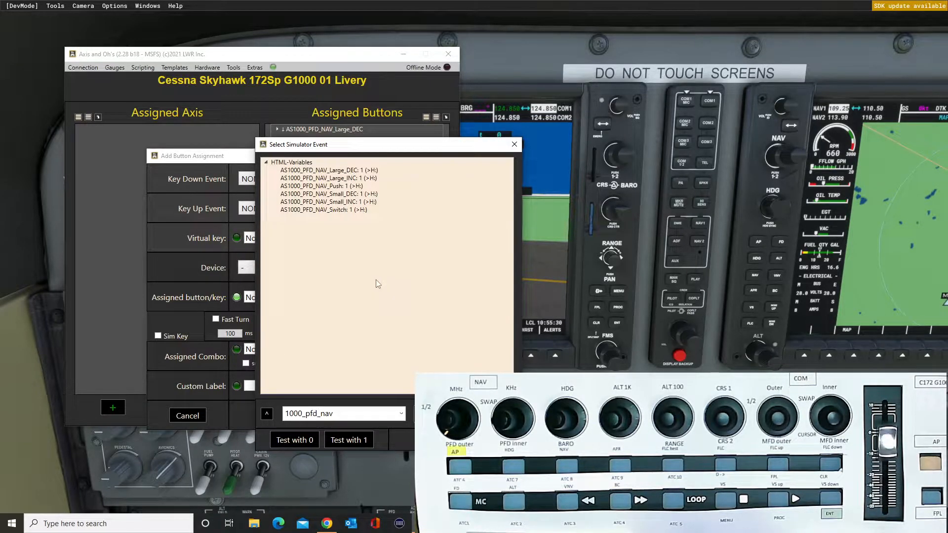
{"action": "double_click", "coordinate": [336, 180]}
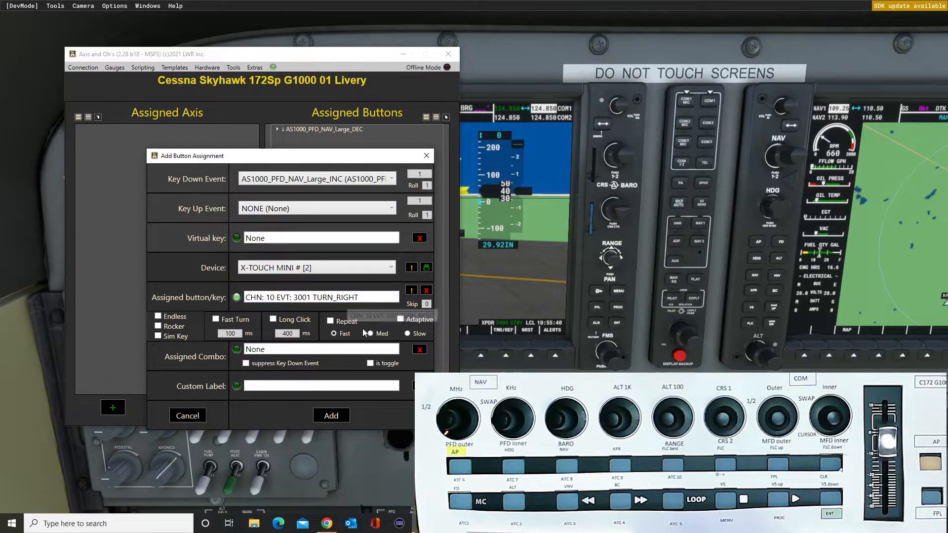
{"action": "left_click", "coordinate": [336, 416]}
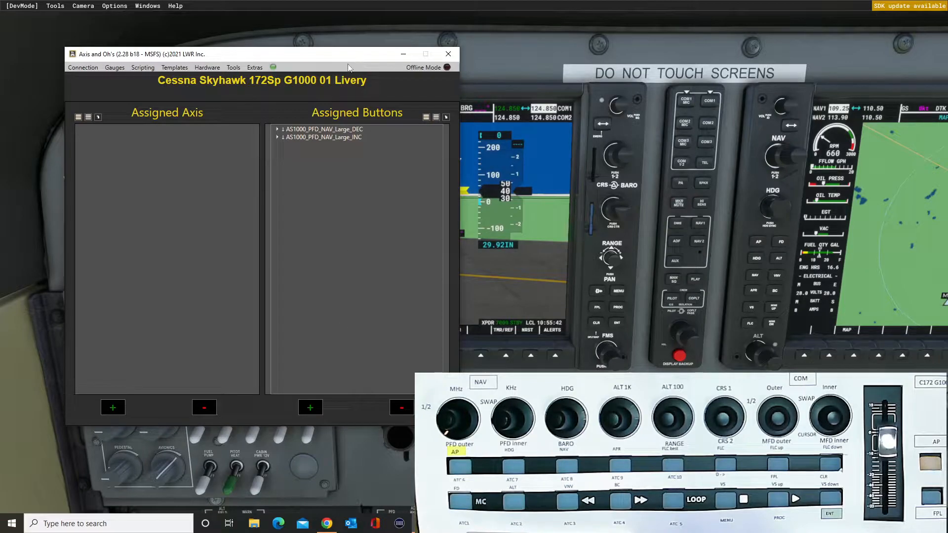
{"action": "left_click_drag", "start_coordinate": [352, 63], "coordinate": [772, 20]}
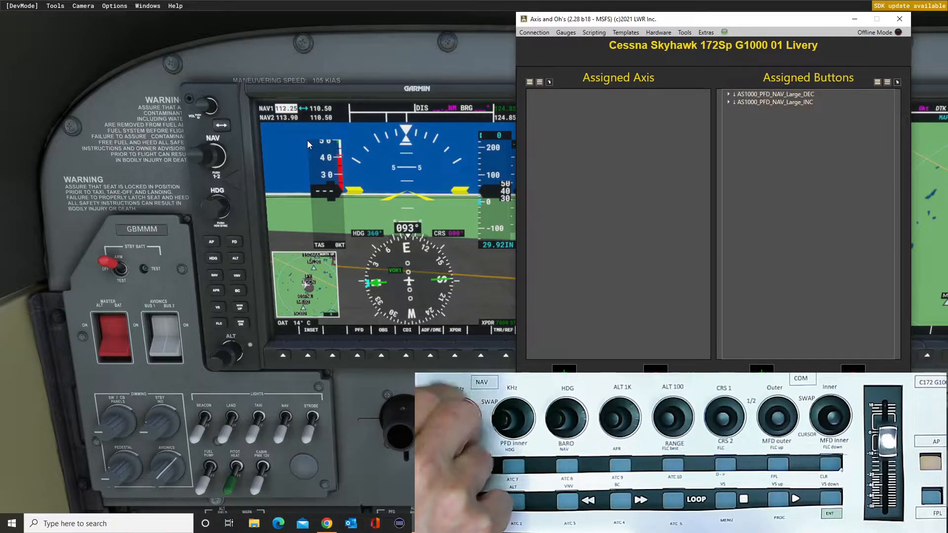
{"action": "left_click_drag", "start_coordinate": [723, 27], "coordinate": [203, 24]}
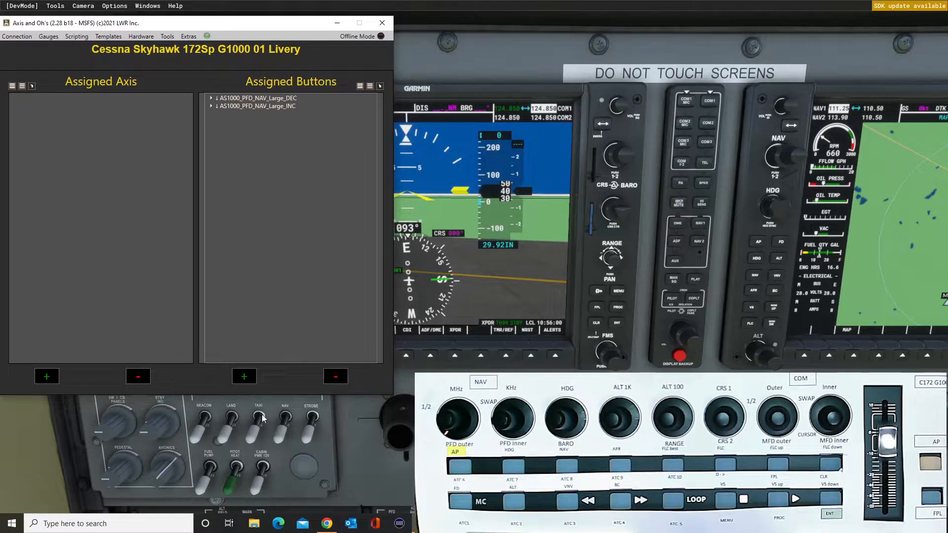
Start a button assignment for the knob's push action and filter the Key Down Event list by 1000_pfd_nav.
{"action": "left_click", "coordinate": [253, 381]}
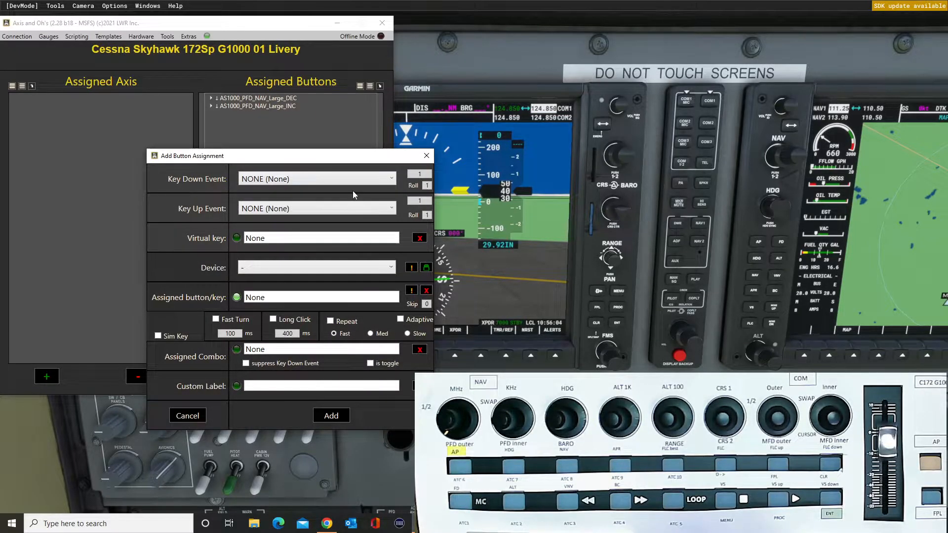
{"action": "left_click_drag", "start_coordinate": [334, 164], "coordinate": [264, 163]}
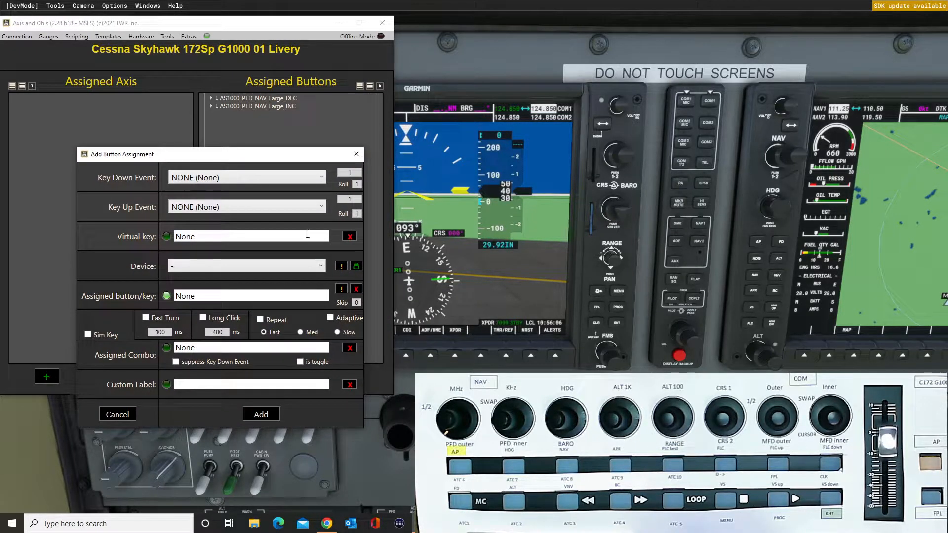
{"action": "left_click", "coordinate": [324, 180]}
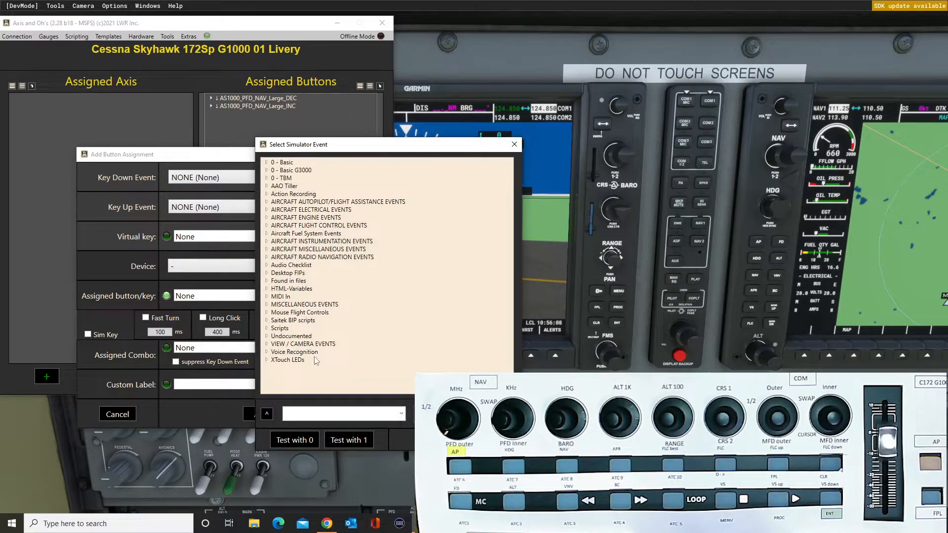
{"action": "left_click", "coordinate": [401, 413]}
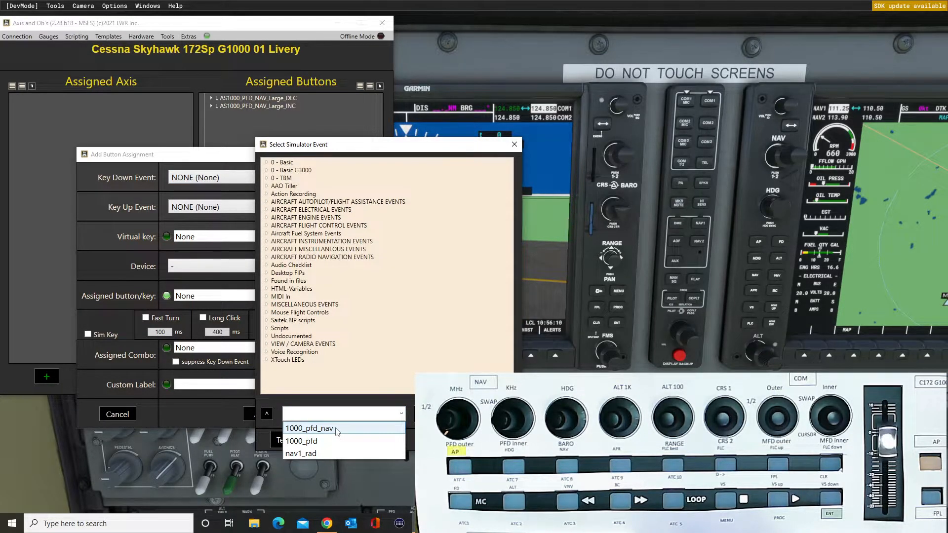
{"action": "left_click", "coordinate": [366, 431]}
{"action": "left_click", "coordinate": [435, 414]}
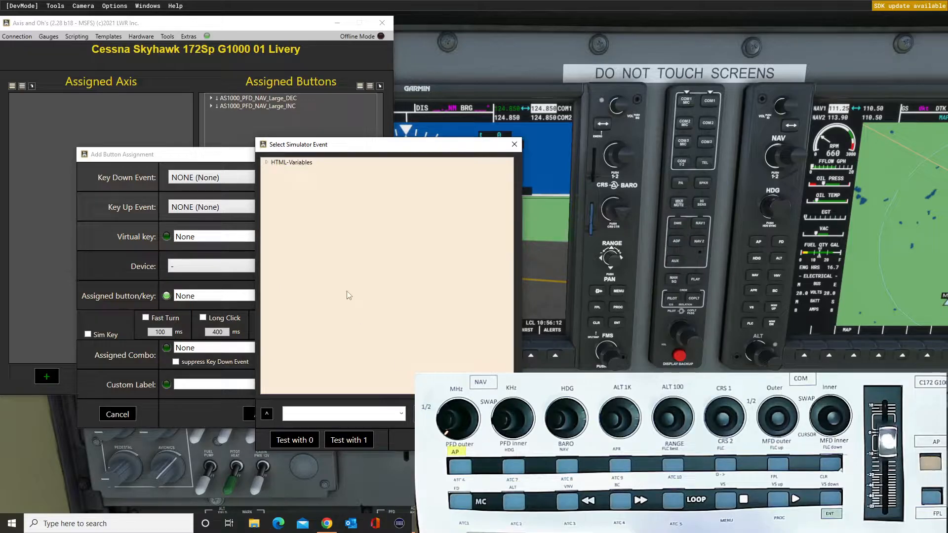
Add AS1000_PFD_NAV_Push on the X-TOUCH MINI control CHN: 10 EVT: 3020 CLICK and check the PFD's NAV frequency selection.
{"action": "left_click", "coordinate": [267, 162]}
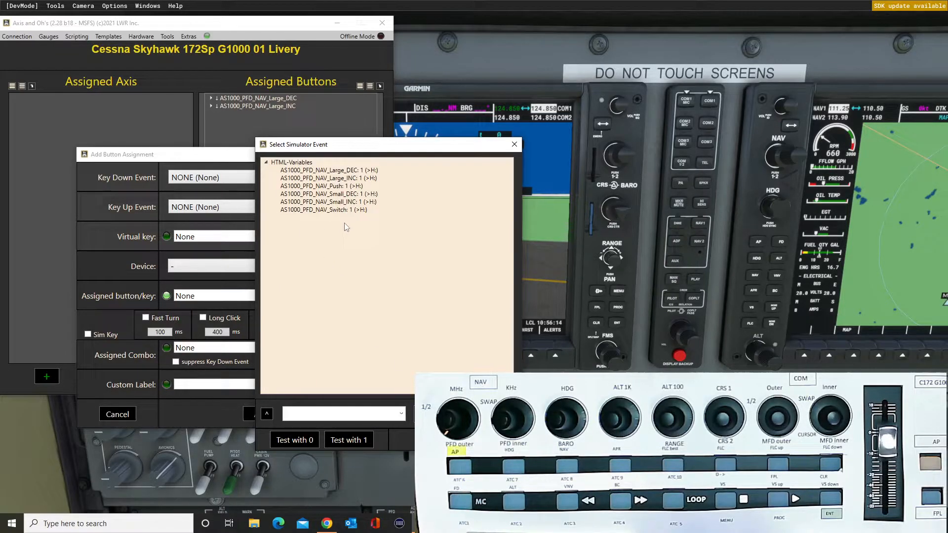
{"action": "double_click", "coordinate": [332, 186]}
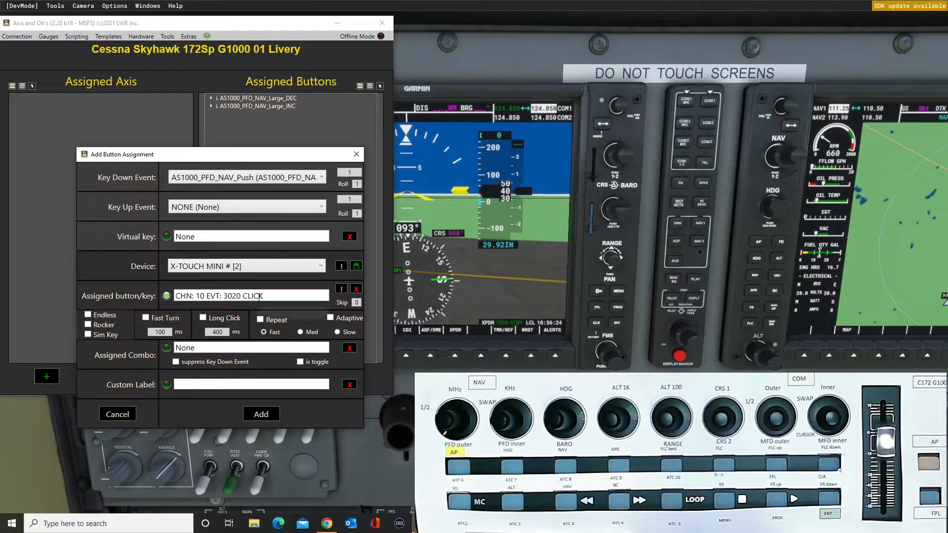
{"action": "left_click", "coordinate": [270, 416]}
{"action": "left_click_drag", "start_coordinate": [261, 23], "coordinate": [310, 167]}
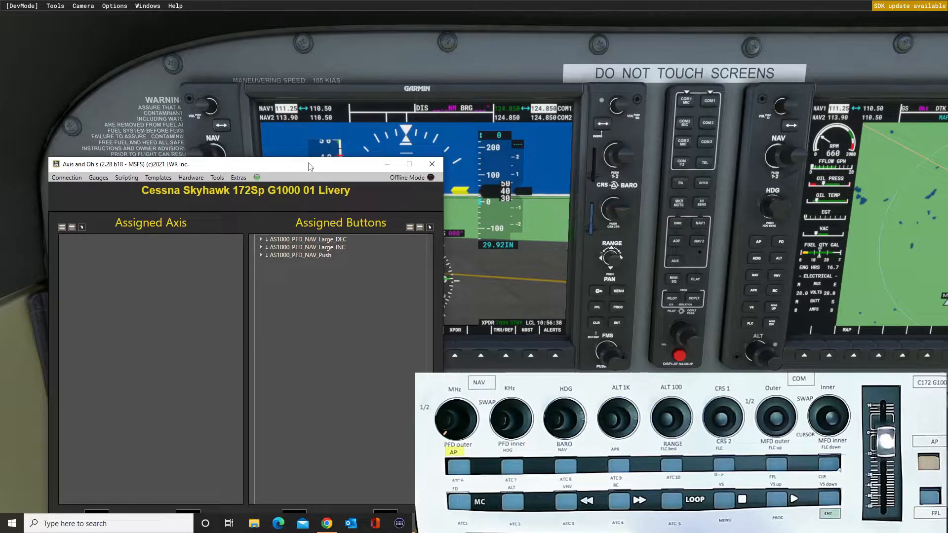
{"action": "left_click_drag", "start_coordinate": [322, 169], "coordinate": [274, 30]}
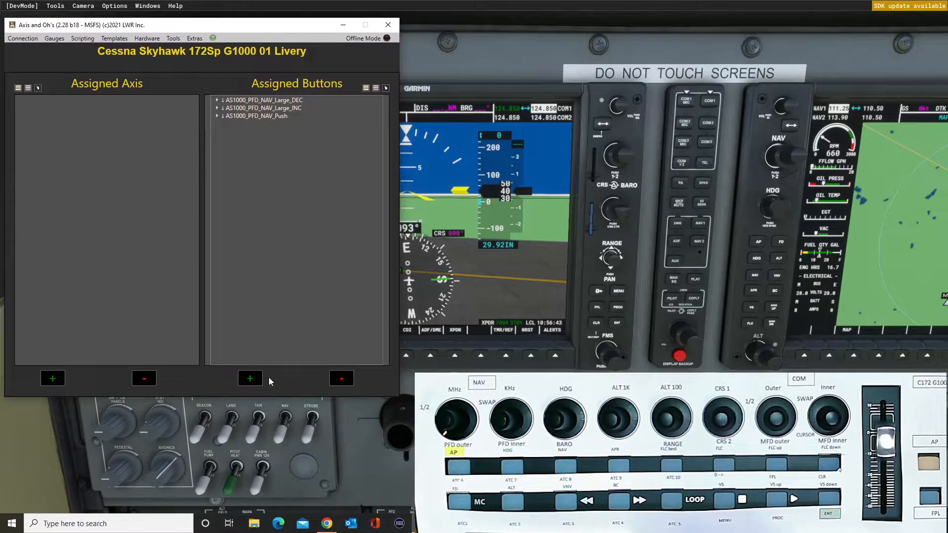
Filter the events by 1000_pfd_nav and add AS1000_PFD_NAV_Small_DEC on the X-TOUCH MINI control CHN: 10 EVT: 3002 TURN_LEFT.
{"action": "left_click", "coordinate": [253, 379]}
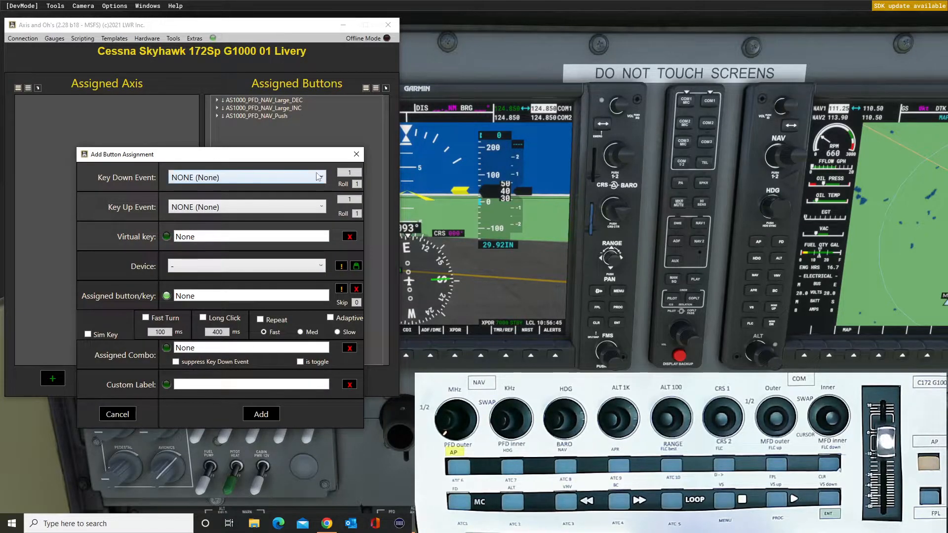
{"action": "left_click", "coordinate": [322, 178]}
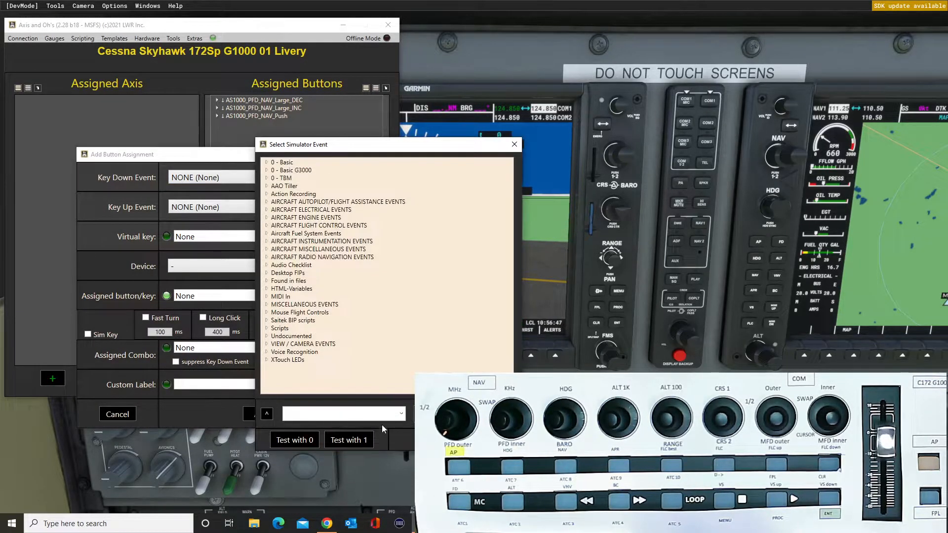
{"action": "left_click", "coordinate": [401, 414]}
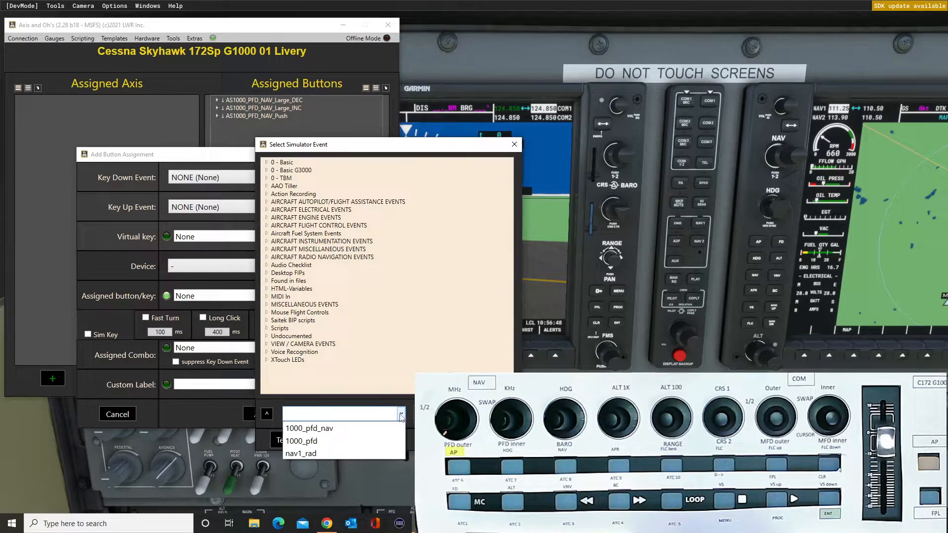
{"action": "left_click", "coordinate": [365, 429]}
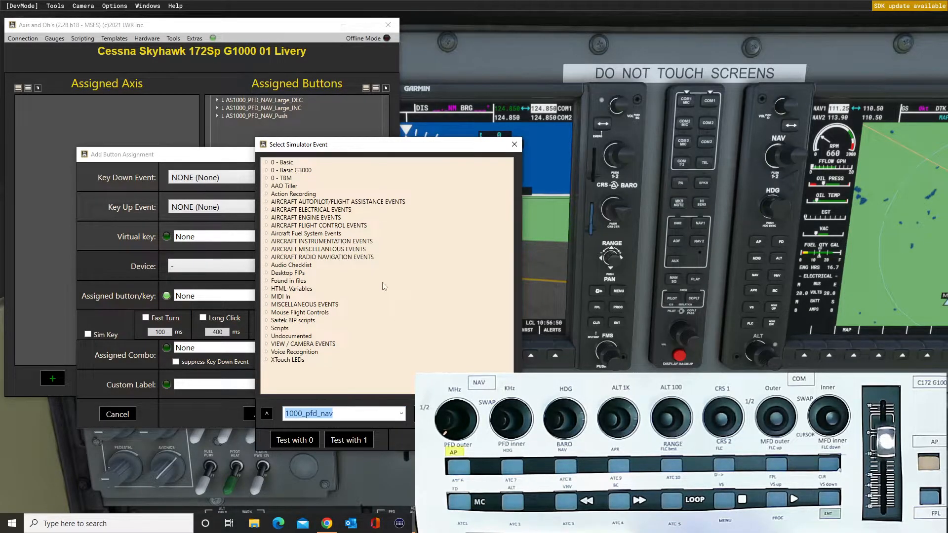
{"action": "left_click_drag", "start_coordinate": [398, 150], "coordinate": [271, 159]}
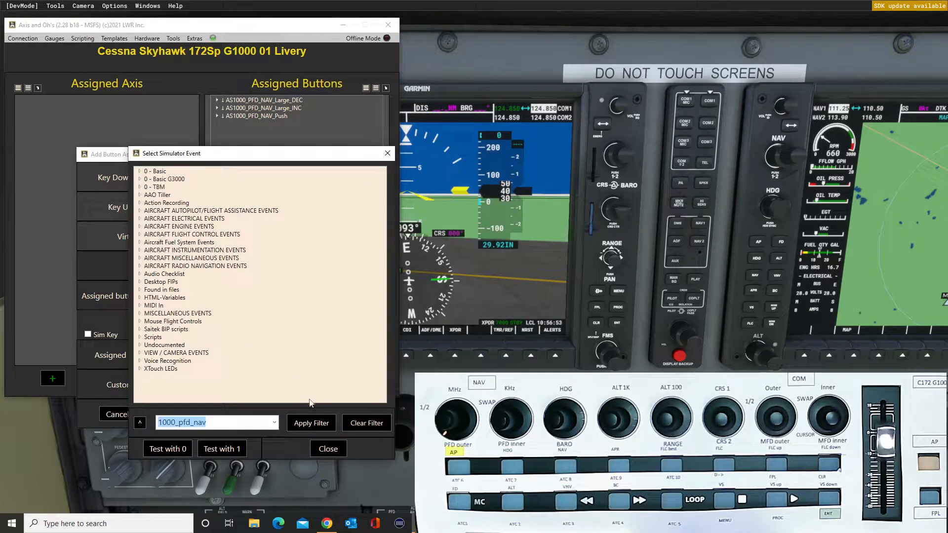
{"action": "left_click", "coordinate": [319, 422]}
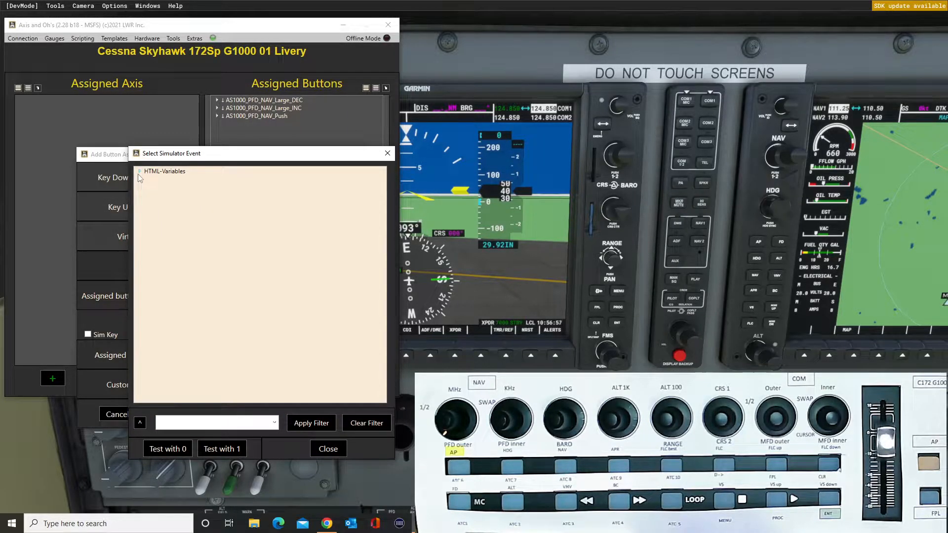
{"action": "left_click", "coordinate": [140, 172]}
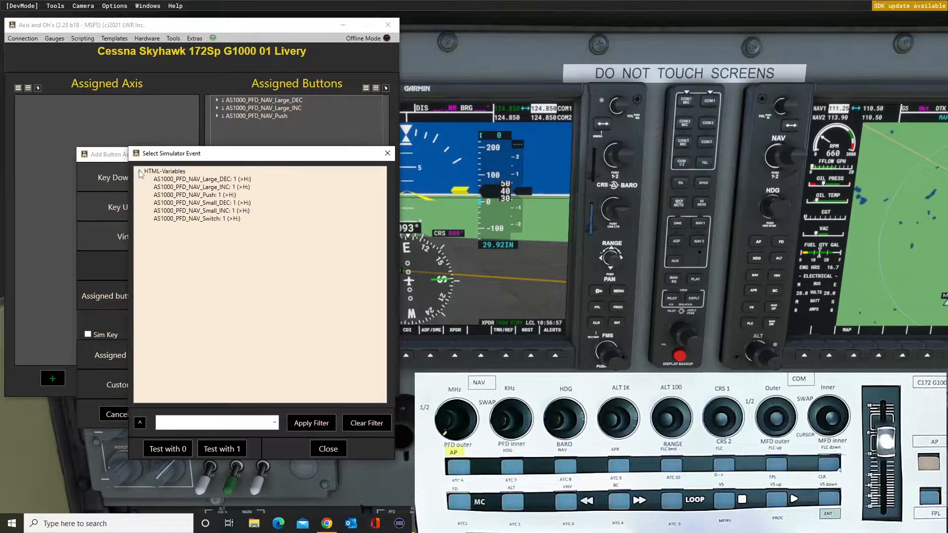
{"action": "double_click", "coordinate": [215, 203]}
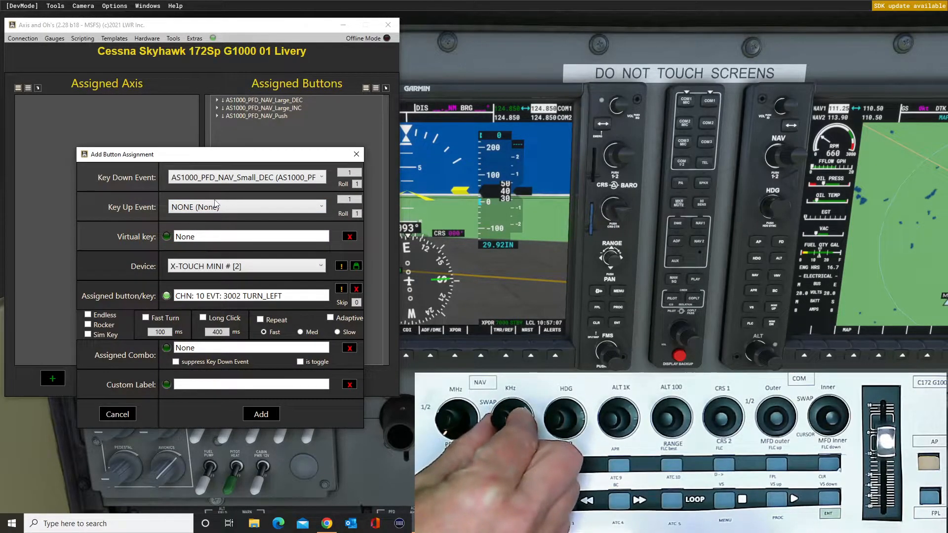
{"action": "left_click", "coordinate": [259, 415]}
Filter the events by 1000_pfd_nav and add AS1000_PFD_NAV_Small_INC on the X-TOUCH MINI control CHN: 10 EVT: 3002 TURN_RIGHT.
{"action": "left_click", "coordinate": [251, 378]}
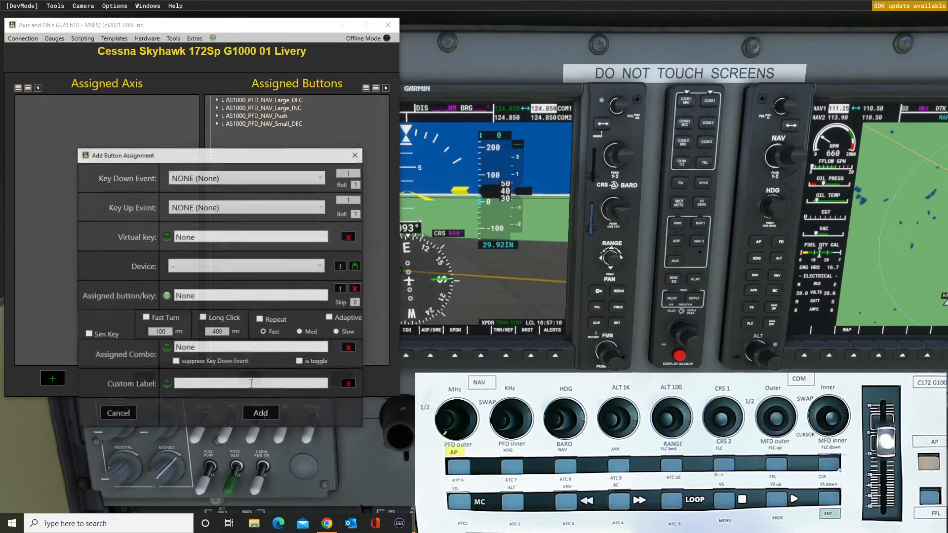
{"action": "left_click", "coordinate": [318, 179]}
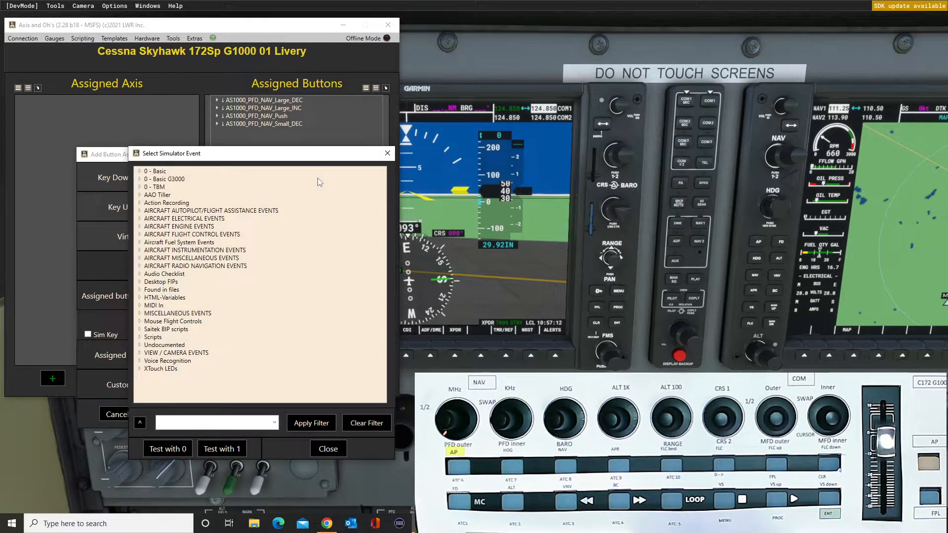
{"action": "left_click", "coordinate": [274, 422]}
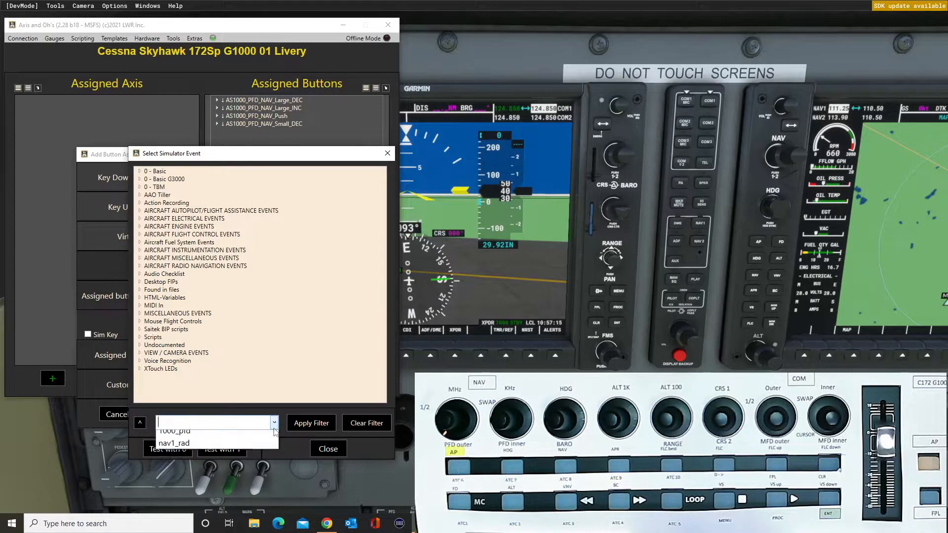
{"action": "left_click", "coordinate": [187, 435]}
{"action": "left_click", "coordinate": [310, 424]}
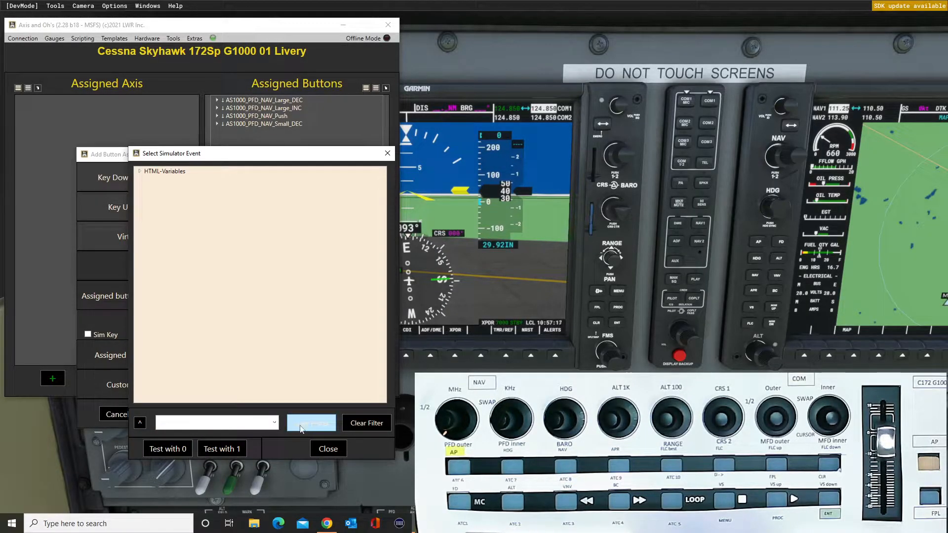
{"action": "left_click", "coordinate": [141, 171]}
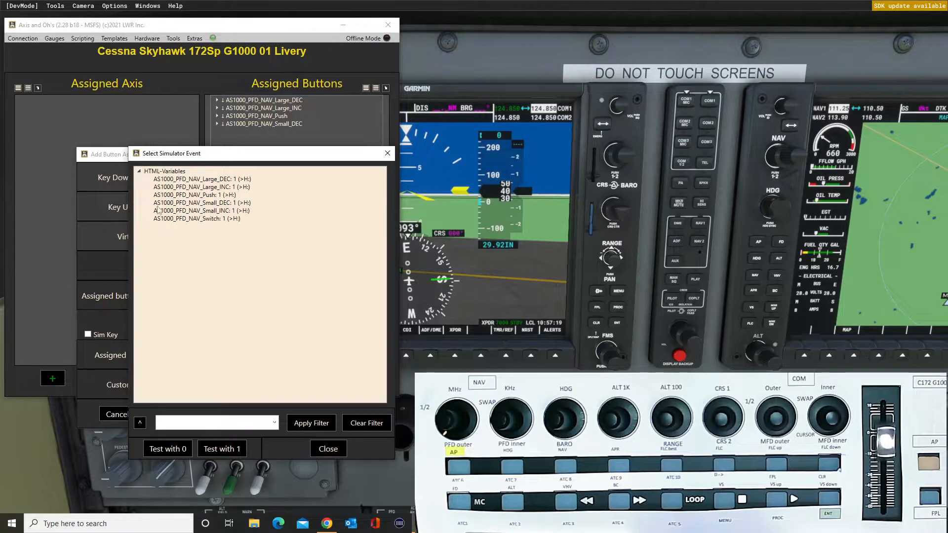
{"action": "double_click", "coordinate": [216, 211]}
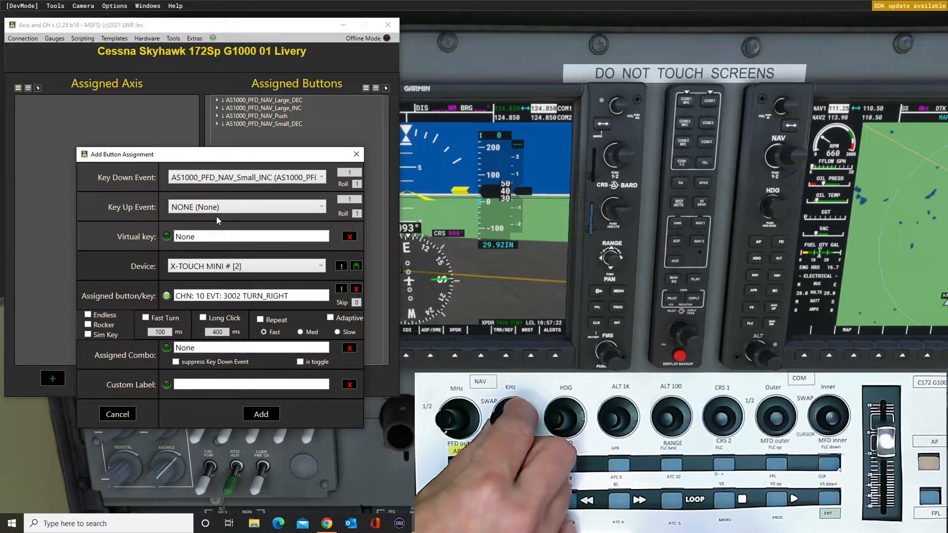
{"action": "left_click", "coordinate": [261, 414]}
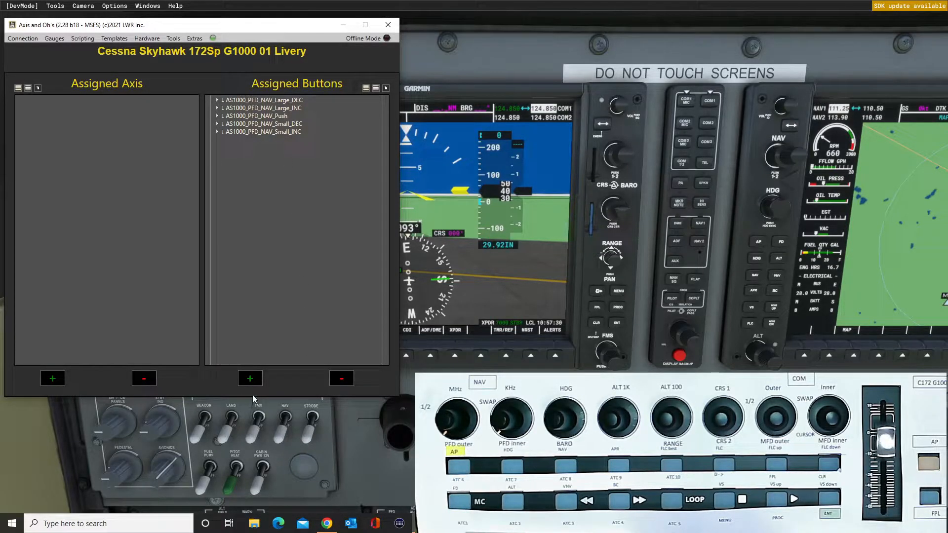
Filter the events by 1000_pfd_nav and add AS1000_PFD_NAV_Switch on the X-TOUCH MINI control CHN: 10 EVT: 3021 CLICK.
{"action": "left_click", "coordinate": [250, 379]}
{"action": "left_click_drag", "start_coordinate": [264, 163], "coordinate": [192, 156]}
{"action": "left_click", "coordinate": [251, 172]}
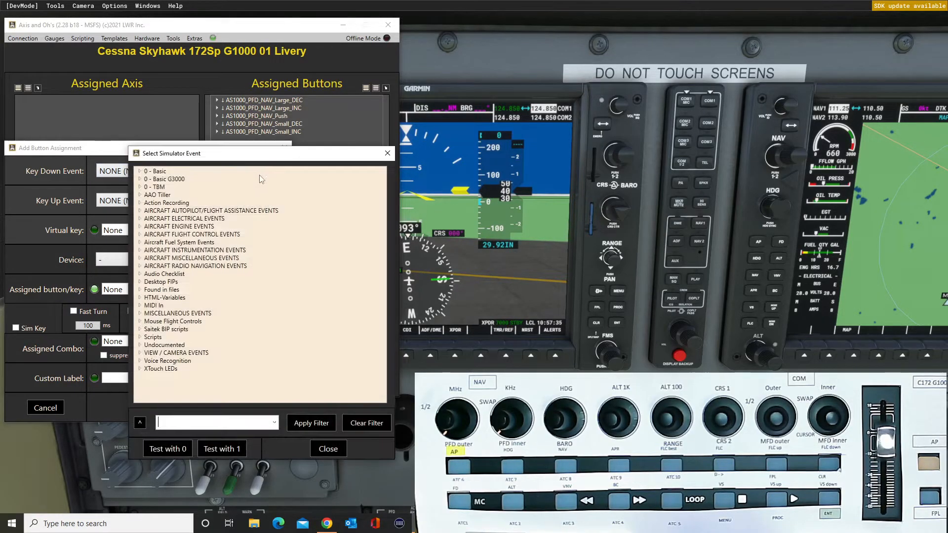
{"action": "left_click_drag", "start_coordinate": [262, 153], "coordinate": [181, 150]}
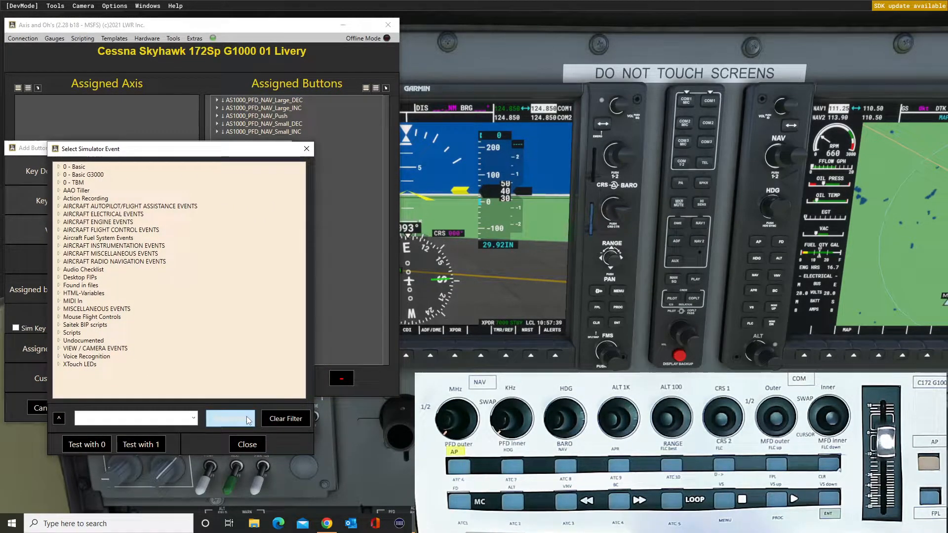
{"action": "left_click", "coordinate": [194, 418]}
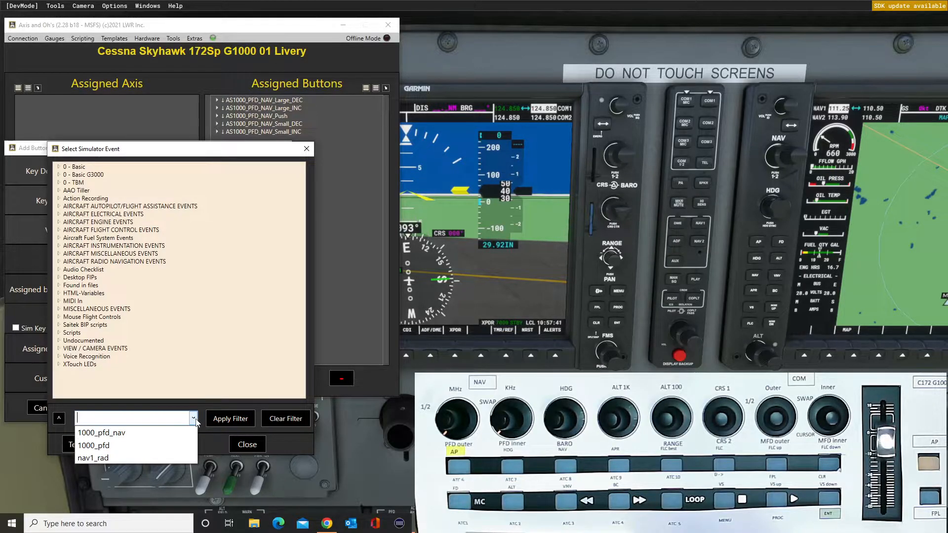
{"action": "left_click", "coordinate": [186, 433]}
{"action": "left_click", "coordinate": [230, 419]}
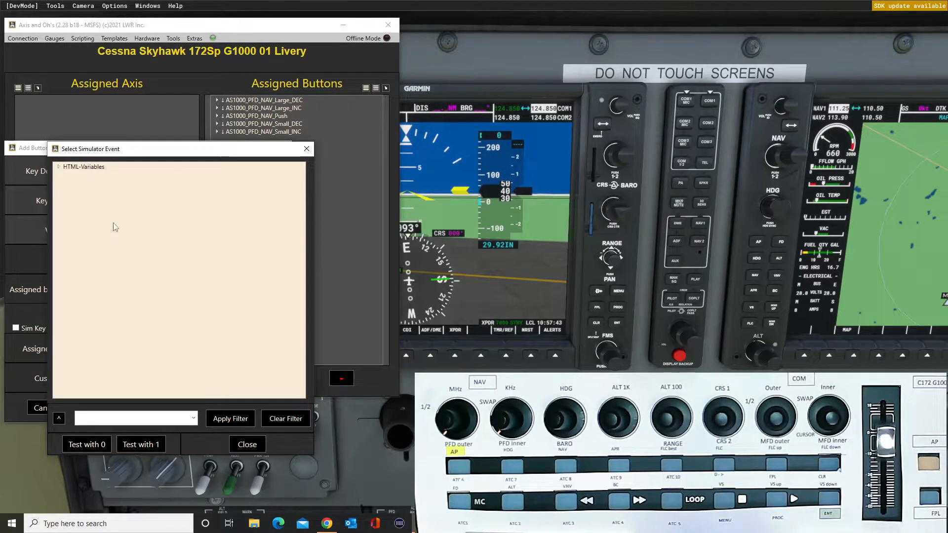
{"action": "left_click", "coordinate": [58, 167]}
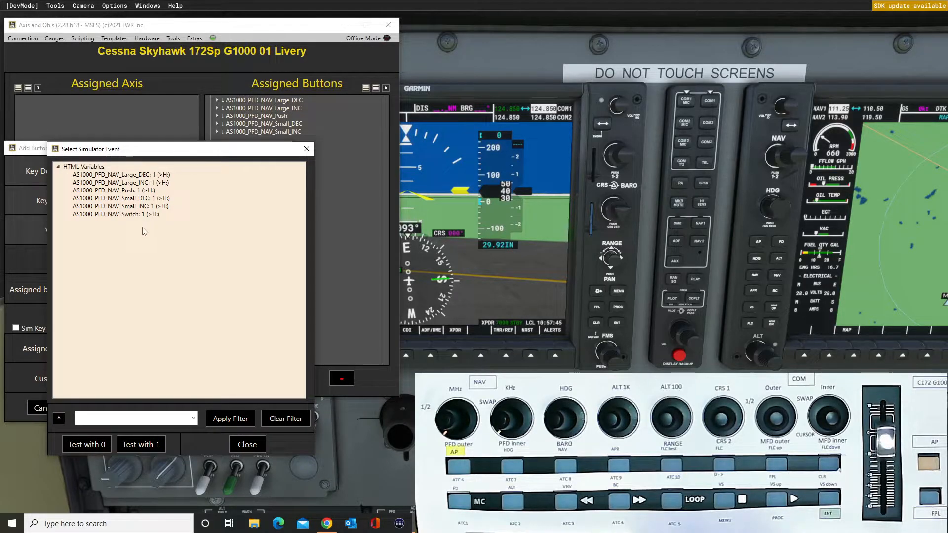
{"action": "double_click", "coordinate": [136, 215]}
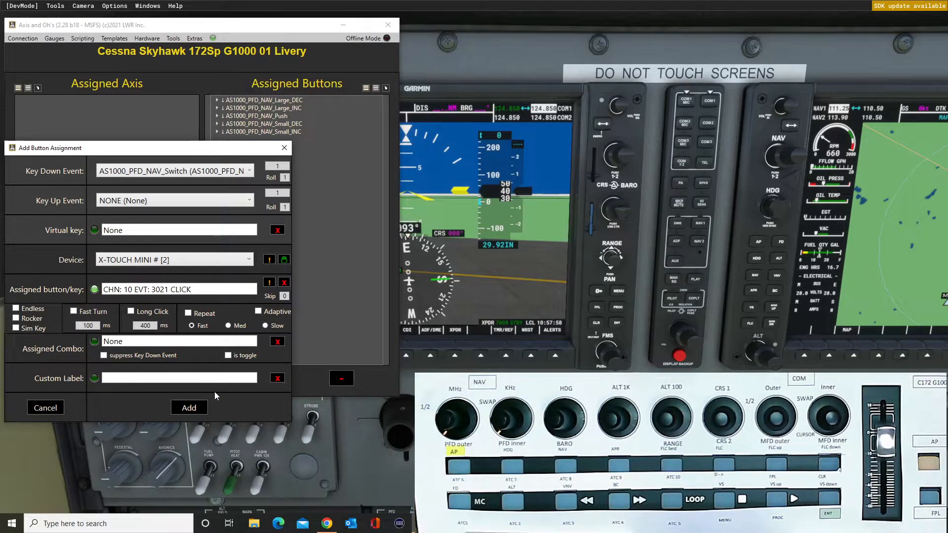
{"action": "left_click", "coordinate": [189, 407]}
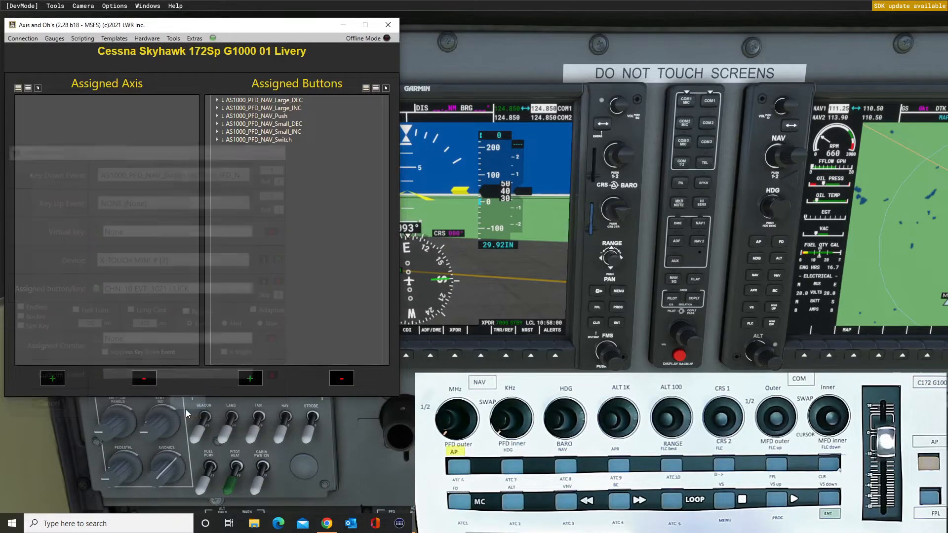
Uncover the PFD to test the NAV knob assignments against its NAV frequencies, and return to the Axis and Ohs window.
{"action": "left_click_drag", "start_coordinate": [262, 25], "coordinate": [757, 20]}
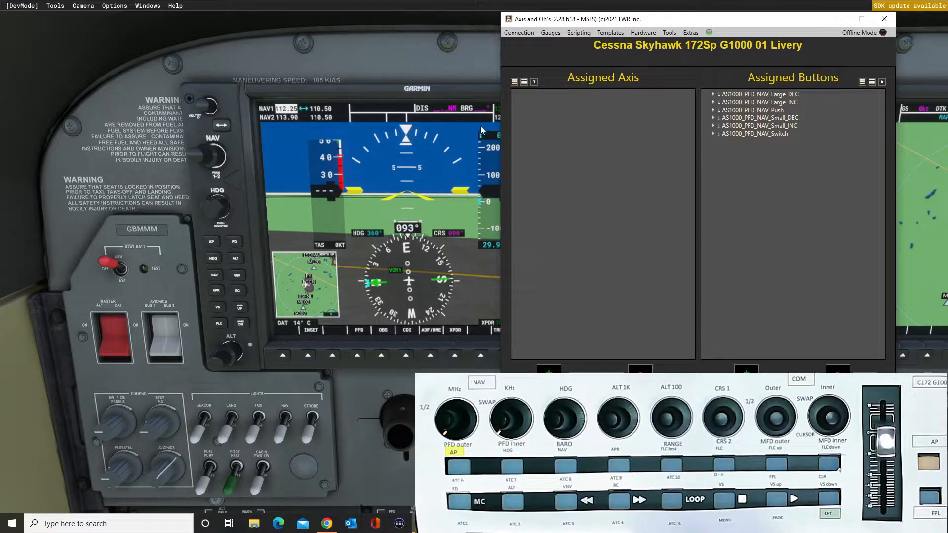
{"action": "left_click_drag", "start_coordinate": [666, 24], "coordinate": [209, 62]}
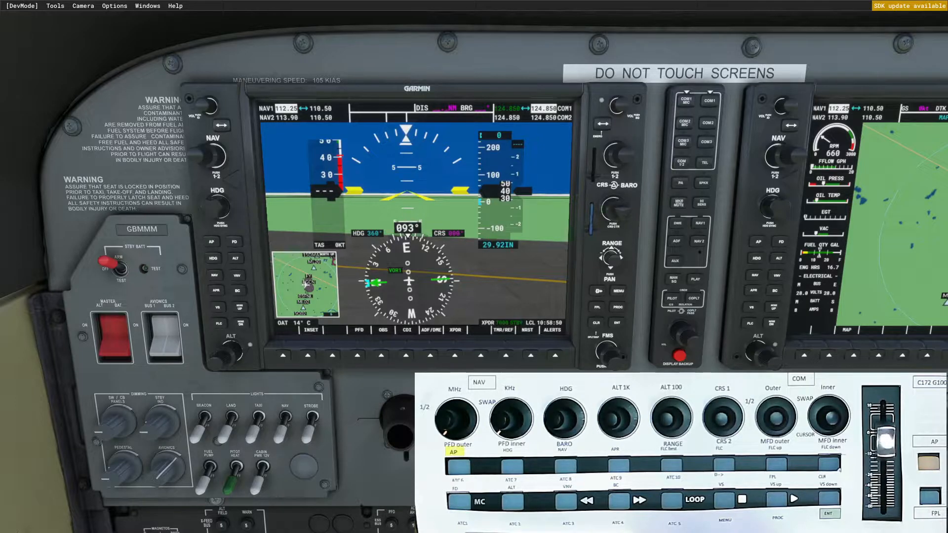
{"action": "key", "text": "alt+Tab"}
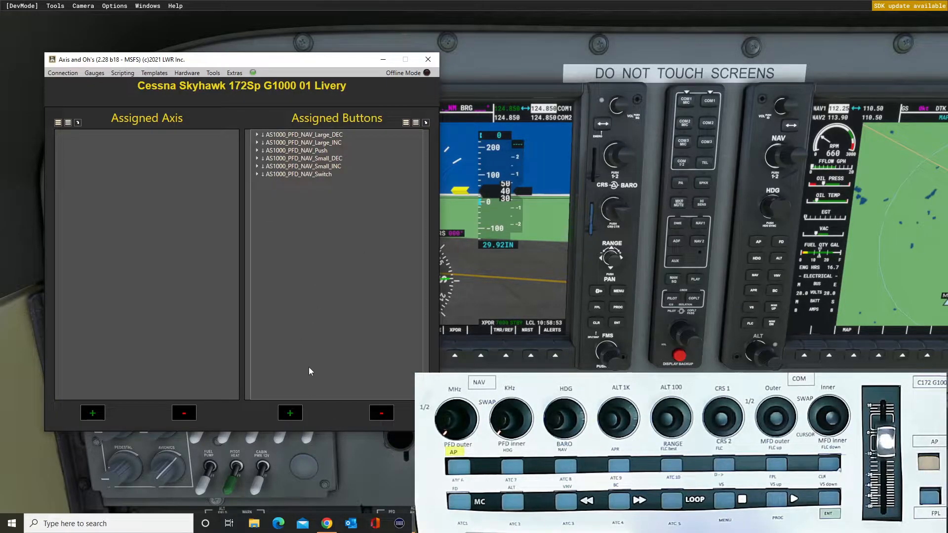
Start a new button assignment and filter its Key Down Event list by 1000_pfd_com.
{"action": "left_click", "coordinate": [291, 414]}
{"action": "left_click", "coordinate": [249, 170]}
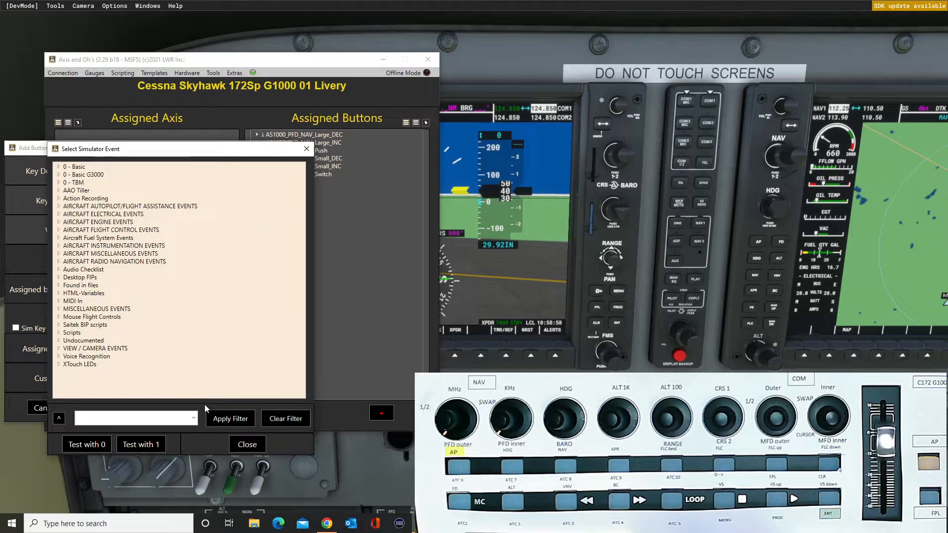
{"action": "left_click", "coordinate": [194, 420]}
{"action": "left_click", "coordinate": [171, 433]}
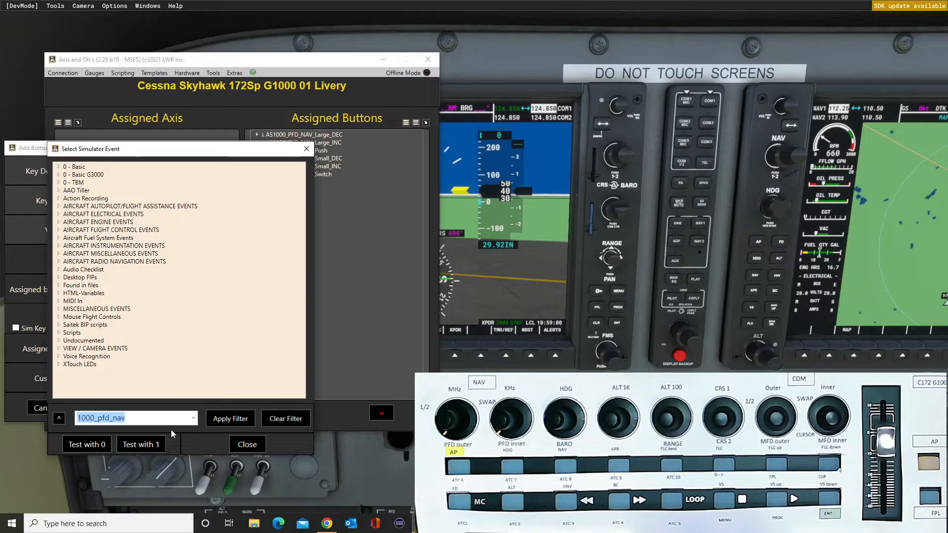
{"action": "left_click", "coordinate": [134, 418]}
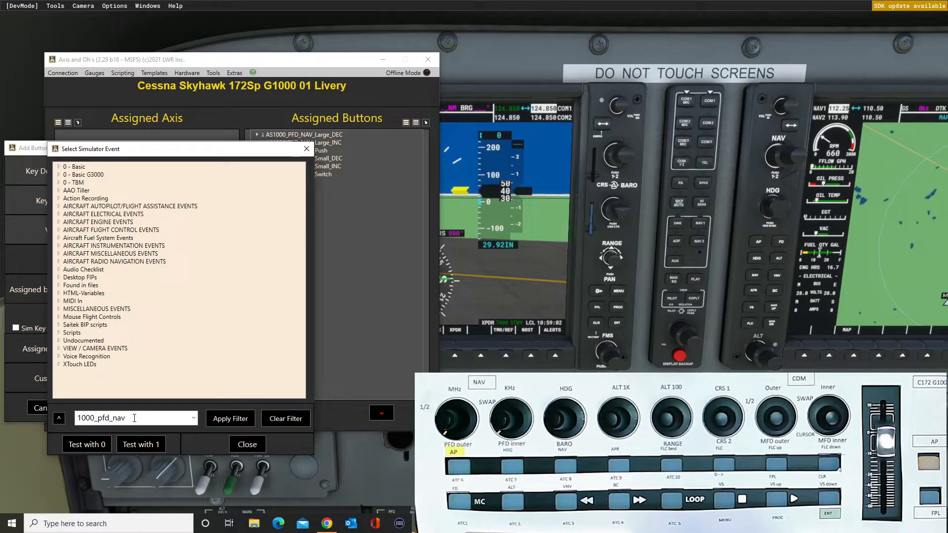
{"action": "key", "text": "BackSpace"}
{"action": "key", "text": "BackSpace"}
{"action": "type", "text": "com"}
{"action": "key", "text": "Return"}
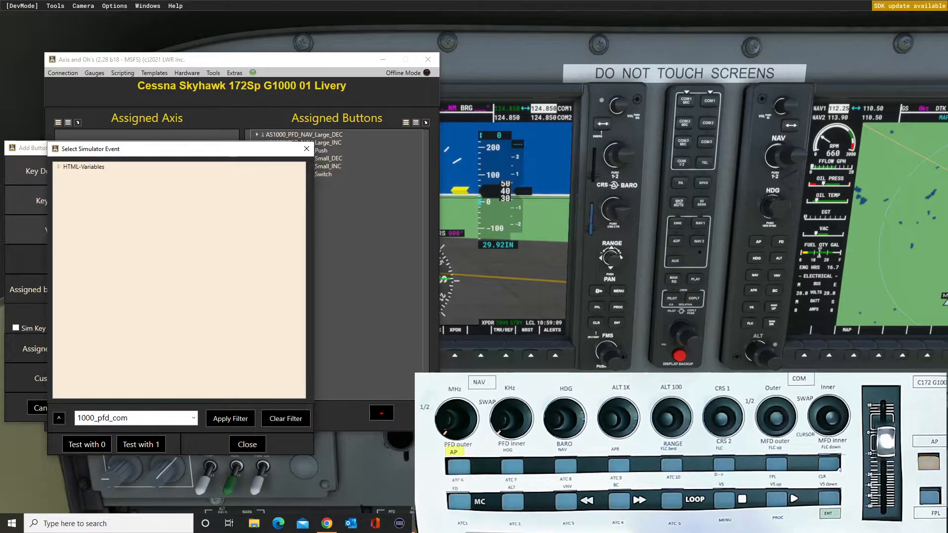
Add AS1000_PFD_COM_Large_DEC on the X-TOUCH MINI control CHN: 10 EVT: 3007 TURN_LEFT.
{"action": "left_click", "coordinate": [59, 167]}
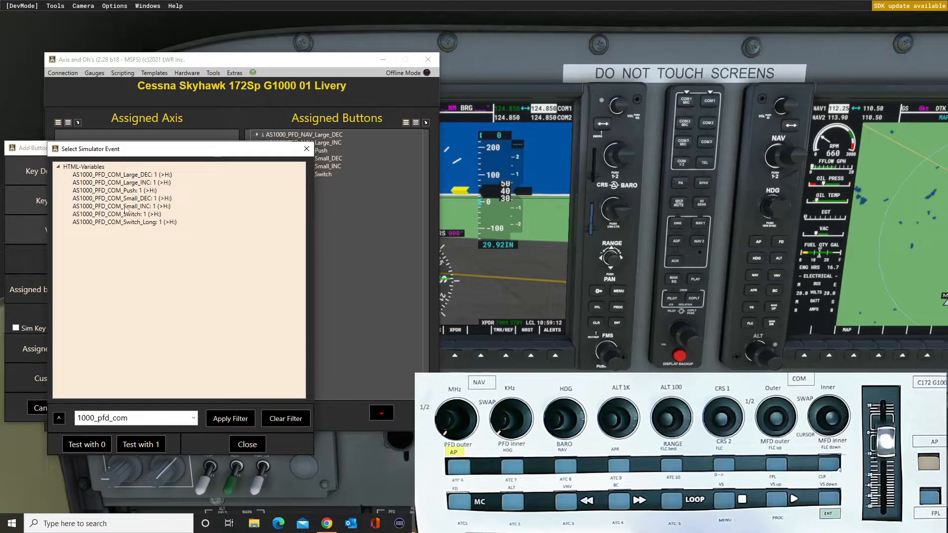
{"action": "double_click", "coordinate": [132, 175]}
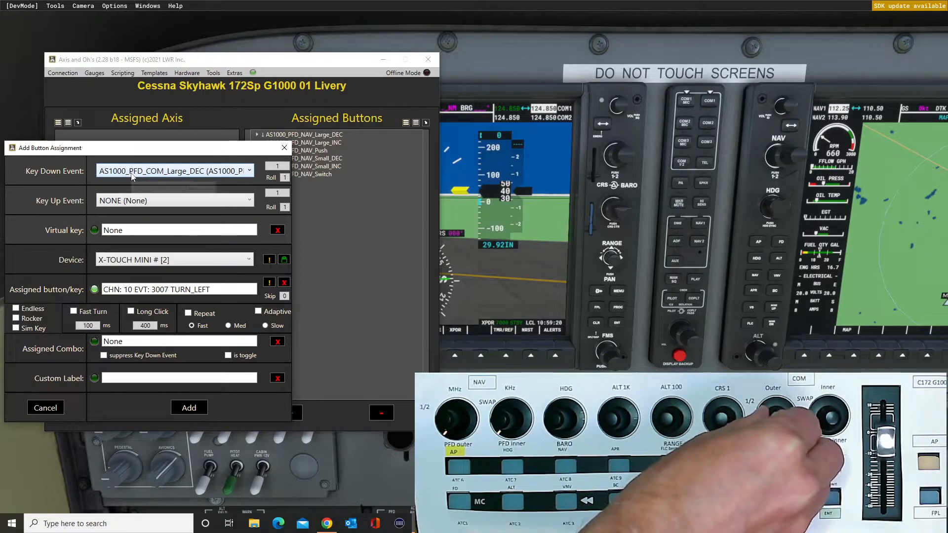
{"action": "left_click", "coordinate": [198, 407]}
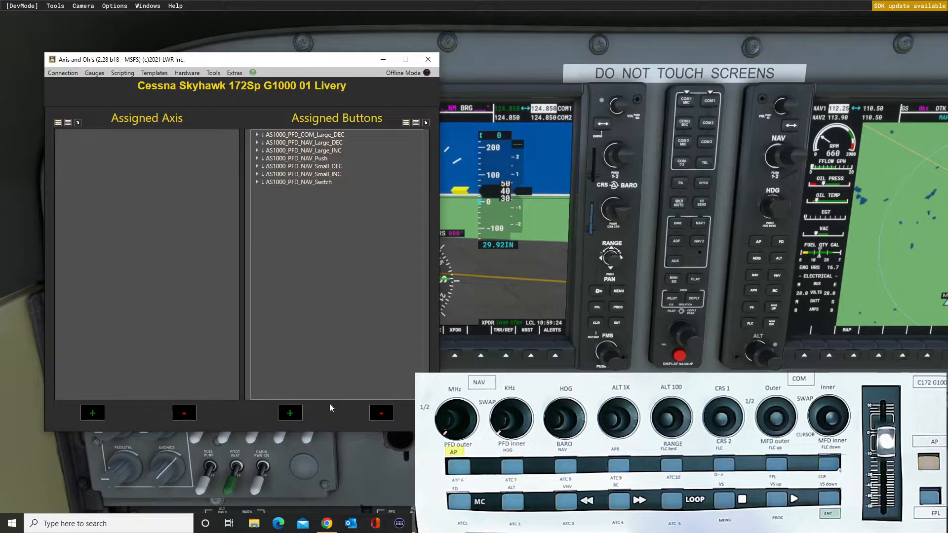
Filter the events by 1000_pfd_com and add AS1000_PFD_COM_Large_INC on the X-TOUCH MINI control CHN: 10 EVT: 3007 TURN_RIGHT.
{"action": "left_click", "coordinate": [291, 414]}
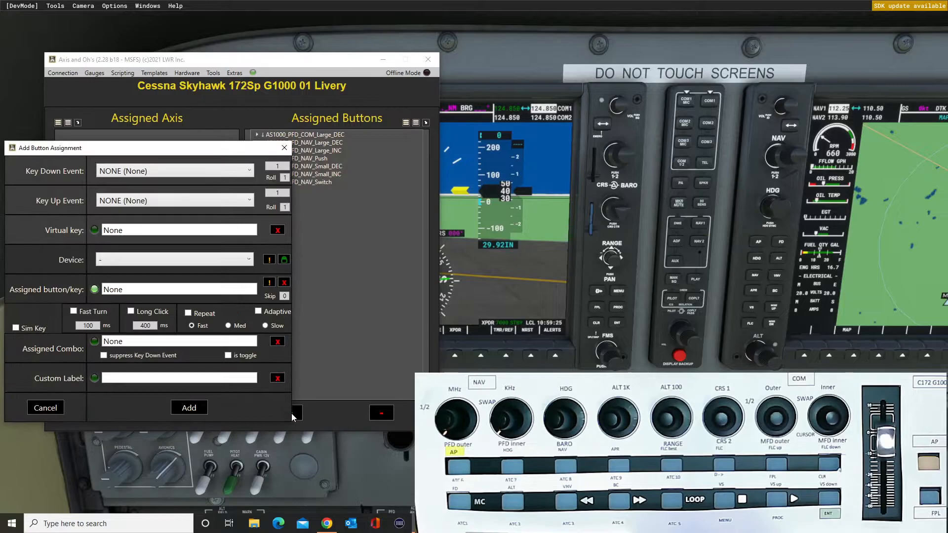
{"action": "left_click", "coordinate": [249, 171]}
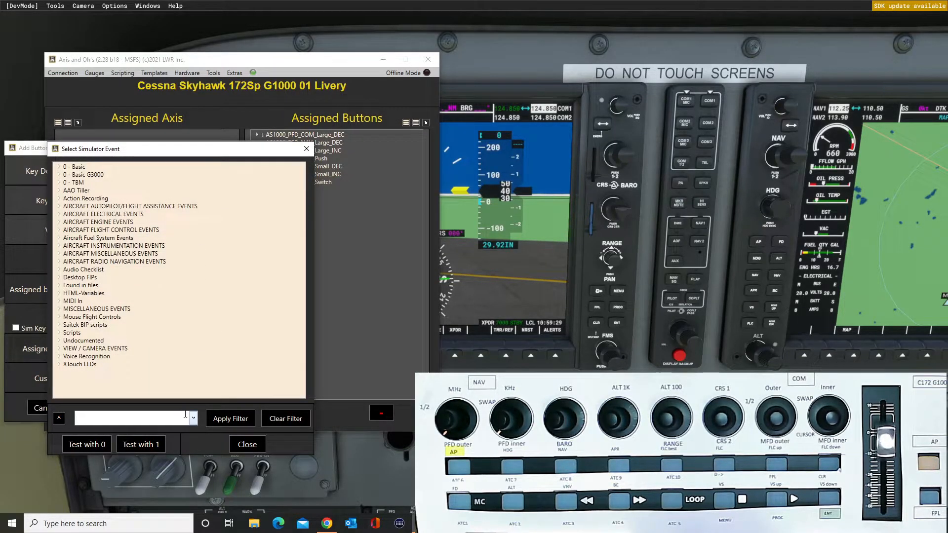
{"action": "left_click", "coordinate": [194, 420]}
{"action": "left_click", "coordinate": [163, 433]}
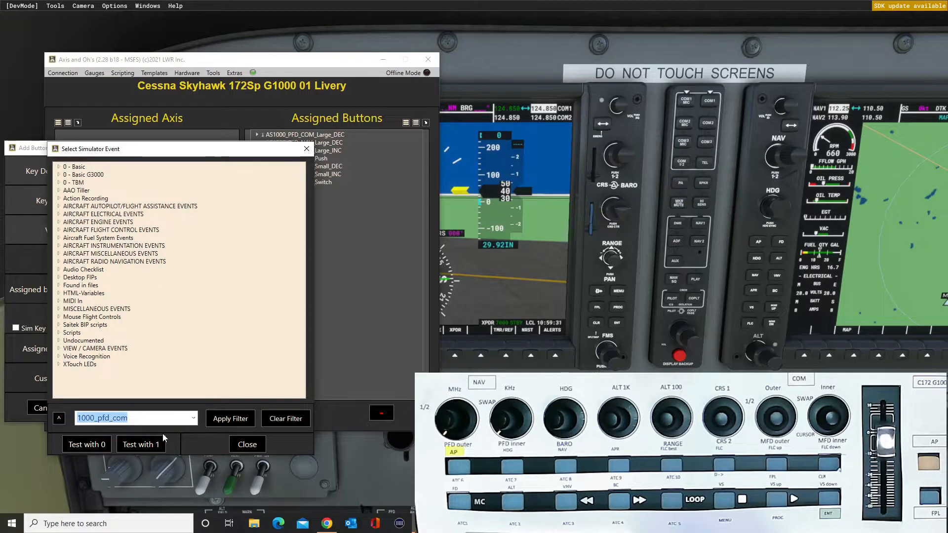
{"action": "left_click", "coordinate": [214, 424]}
{"action": "left_click", "coordinate": [59, 166]}
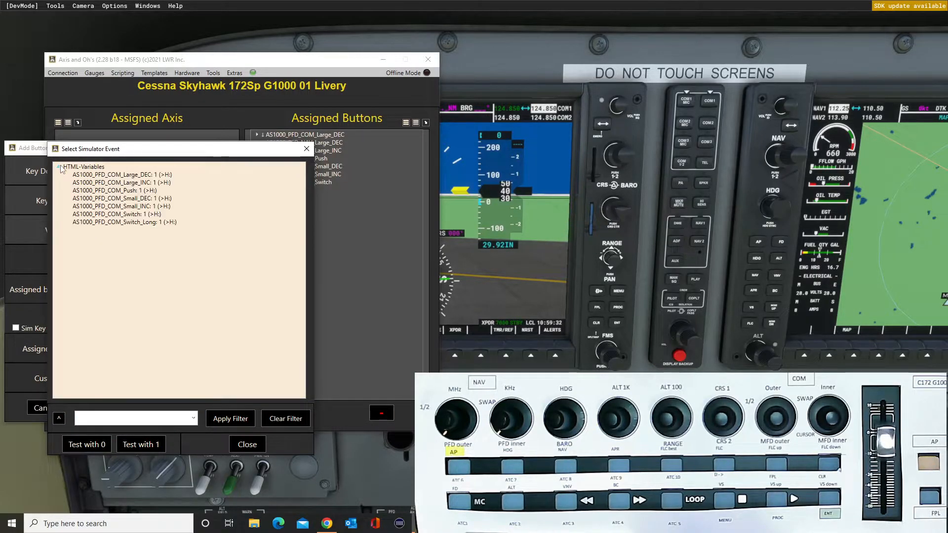
{"action": "double_click", "coordinate": [149, 183]}
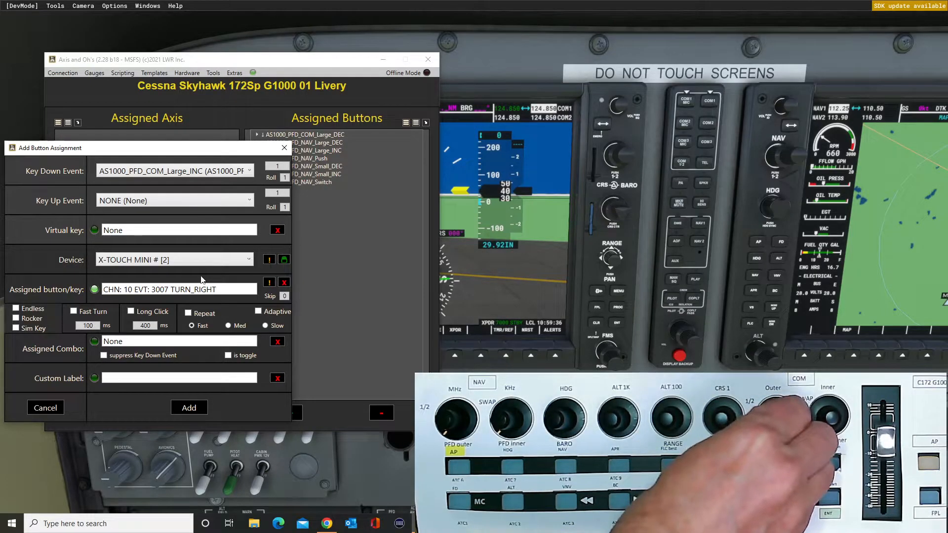
{"action": "left_click", "coordinate": [189, 408]}
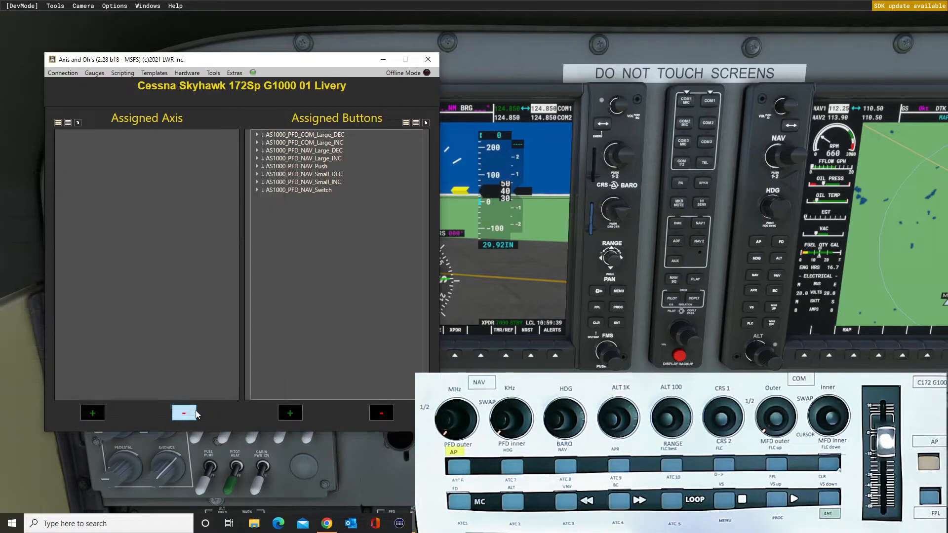
Filter the events by 1000_pfd_com and add AS1000_PFD_COM_Push on the X-TOUCH MINI control CHN: 10 EVT: 3026 CLICK.
{"action": "left_click", "coordinate": [293, 413]}
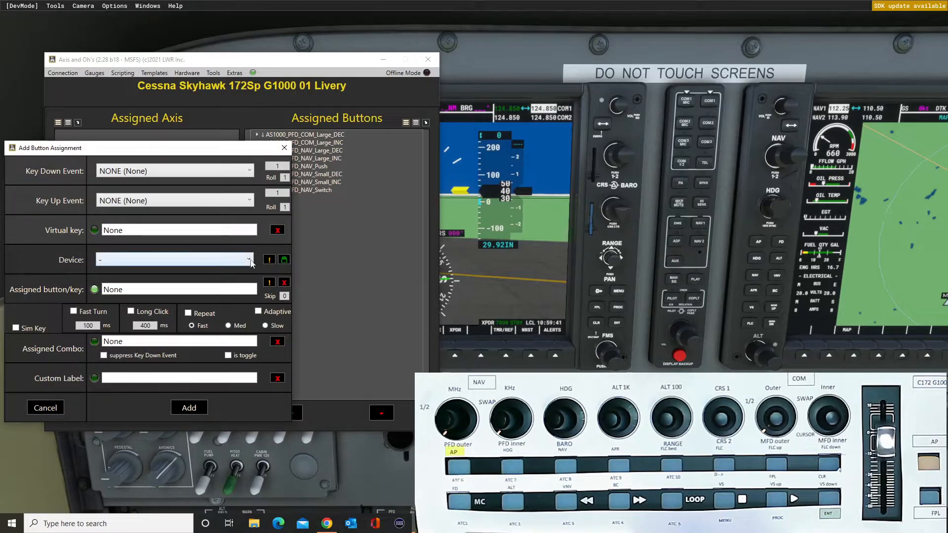
{"action": "left_click", "coordinate": [248, 171]}
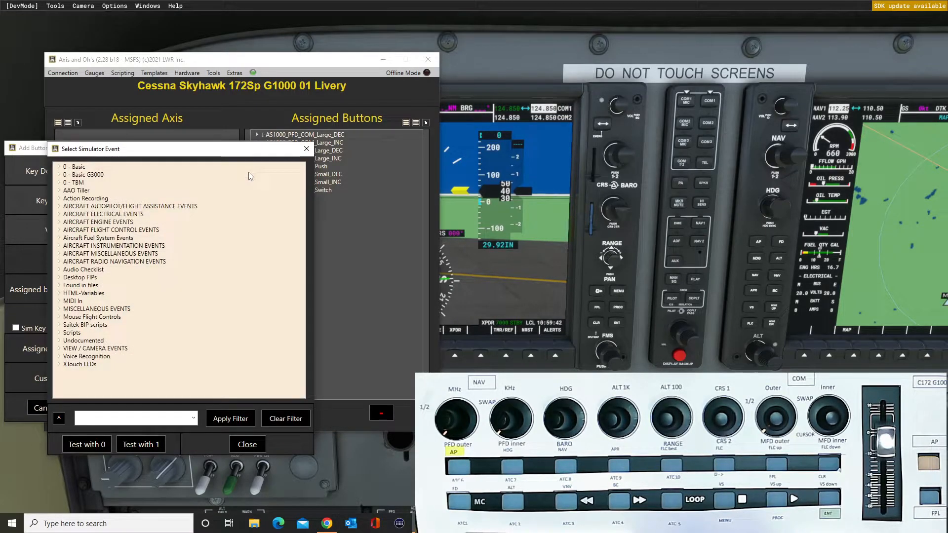
{"action": "left_click", "coordinate": [193, 419]}
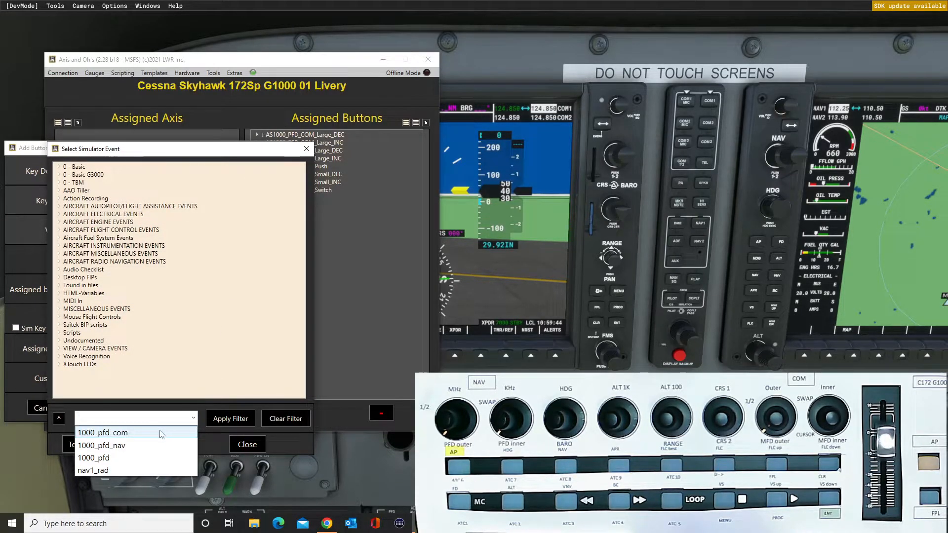
{"action": "left_click", "coordinate": [99, 433]}
{"action": "left_click", "coordinate": [224, 417]}
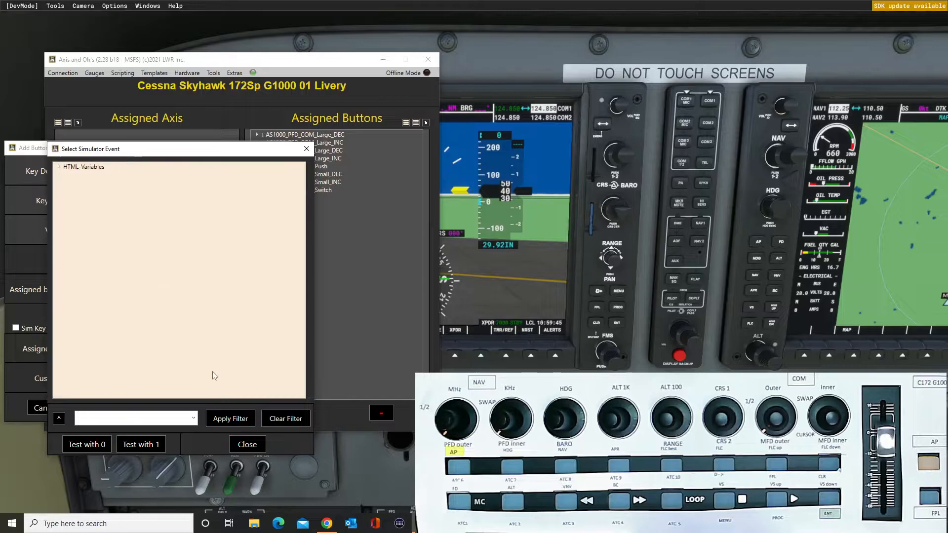
{"action": "left_click", "coordinate": [58, 167]}
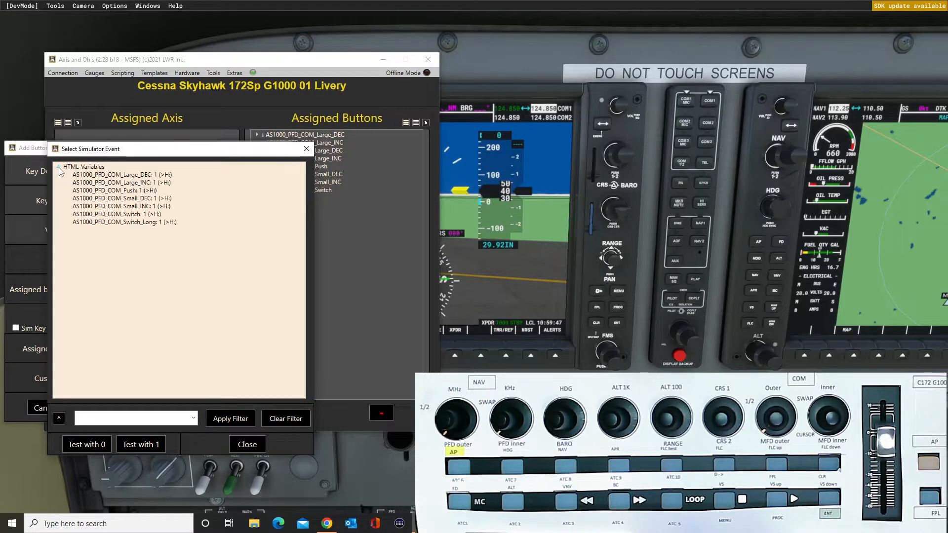
{"action": "double_click", "coordinate": [130, 191]}
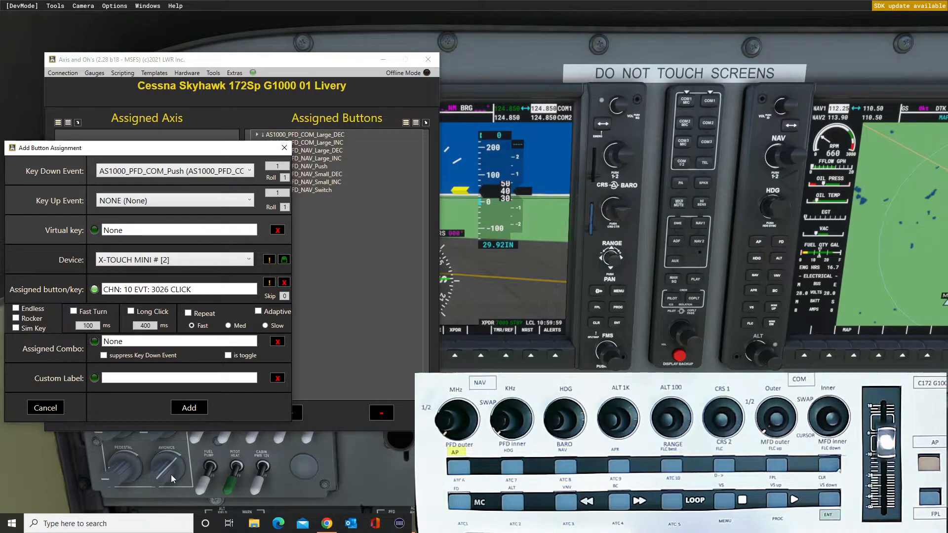
{"action": "left_click", "coordinate": [186, 412]}
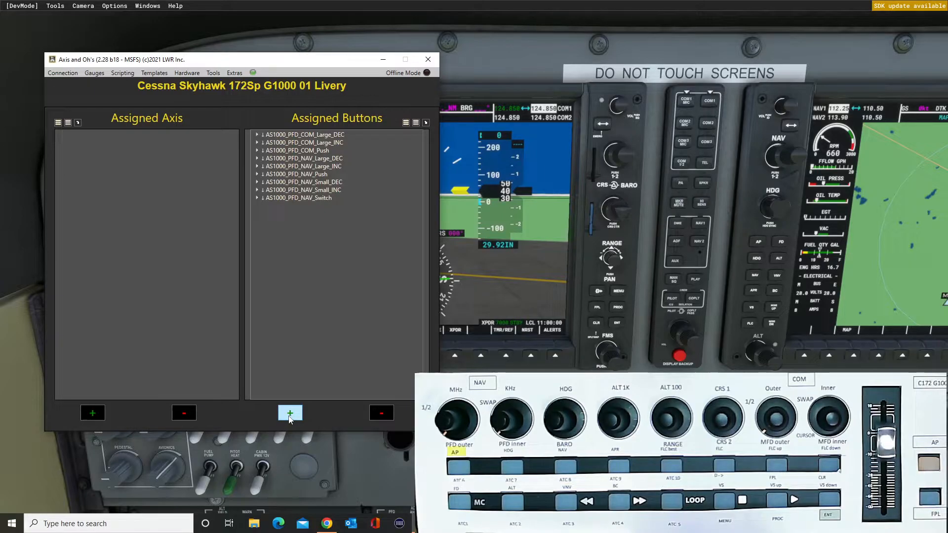
Filter the events by 1000_pfd_com and add AS1000_PFD_COM_Small_DEC on the X-TOUCH MINI control CHN: 10 EVT: 3008 TURN_LEFT.
{"action": "left_click", "coordinate": [290, 414]}
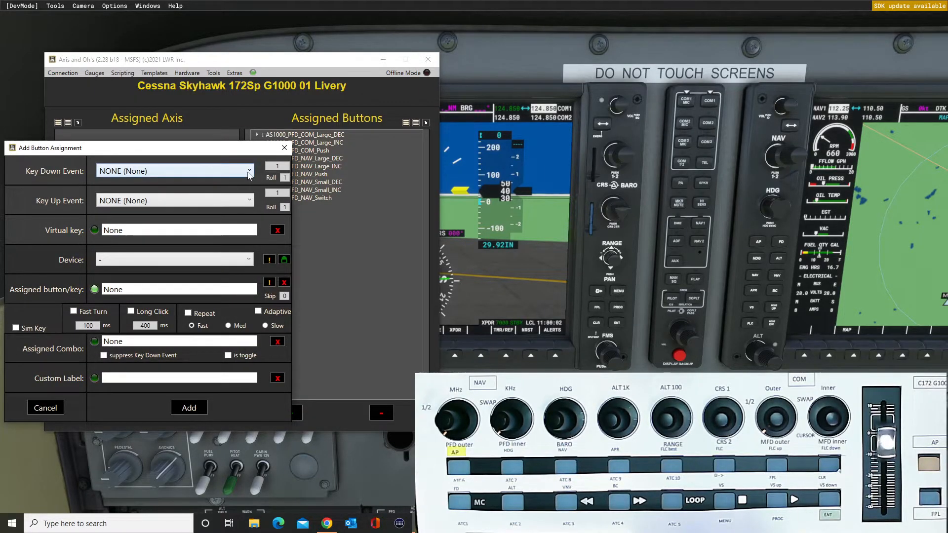
{"action": "left_click", "coordinate": [249, 171]}
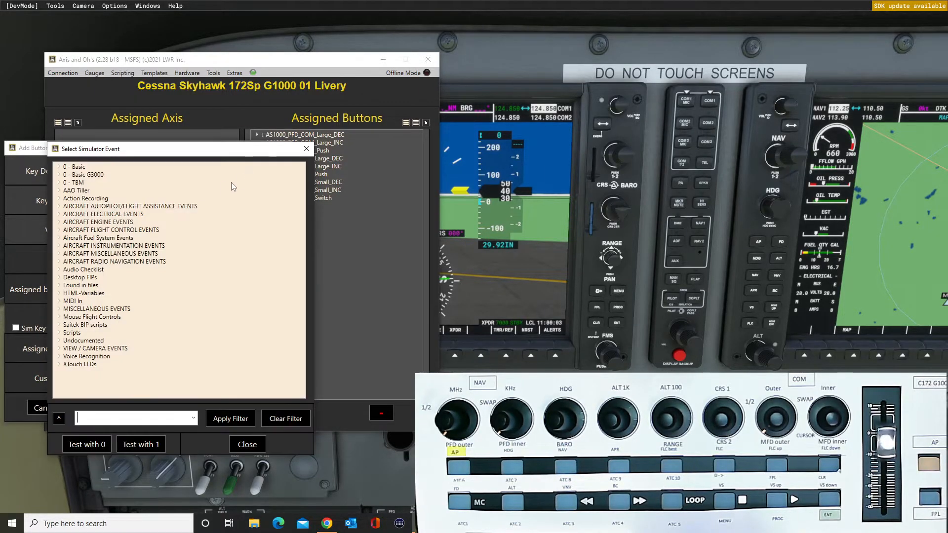
{"action": "left_click", "coordinate": [193, 418]}
{"action": "left_click", "coordinate": [123, 430]}
{"action": "left_click", "coordinate": [233, 425]}
{"action": "left_click", "coordinate": [58, 167]}
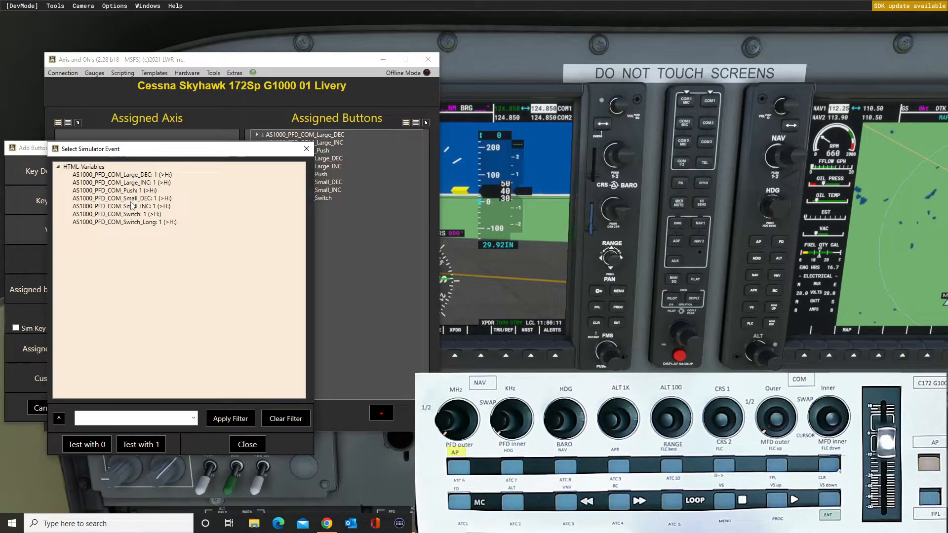
{"action": "double_click", "coordinate": [127, 198]}
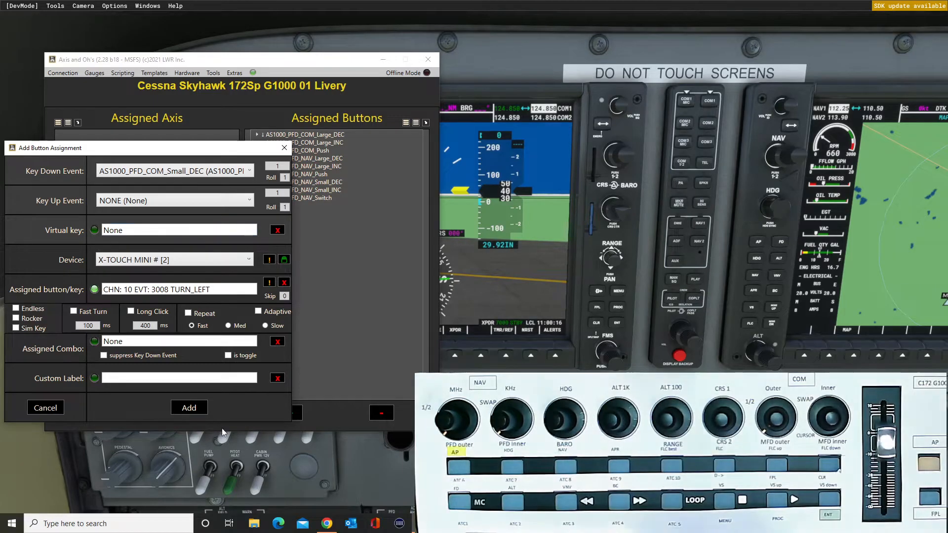
{"action": "left_click", "coordinate": [189, 408]}
Filter the events by 1000_pfd_com and add AS1000_PFD_COM_Small_INC on the X-TOUCH MINI control CHN: 10 EVT: 3008 TURN_RIGHT.
{"action": "left_click", "coordinate": [290, 413]}
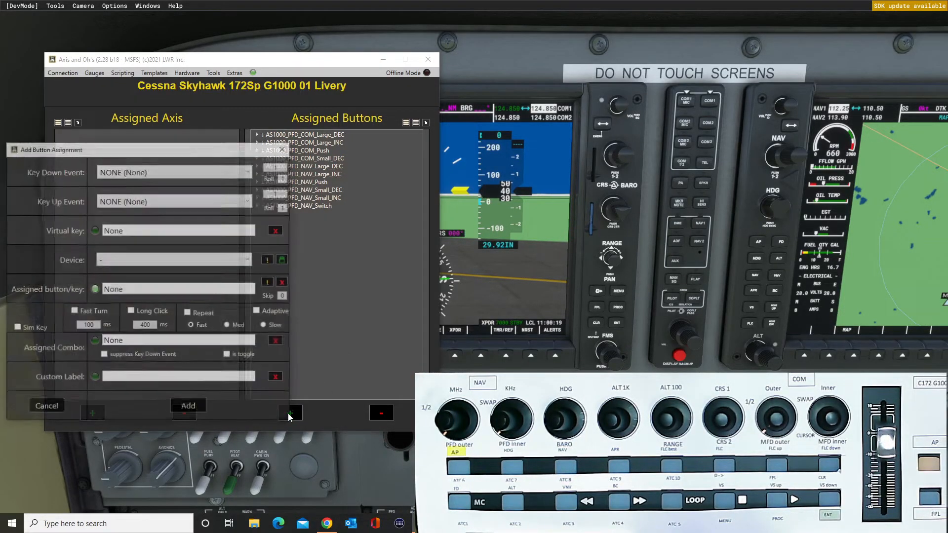
{"action": "left_click", "coordinate": [249, 172]}
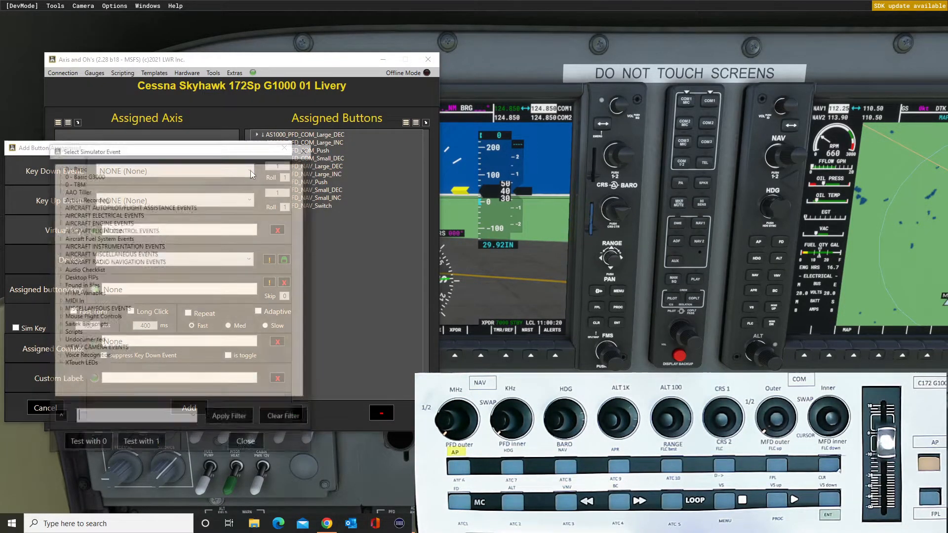
{"action": "left_click", "coordinate": [193, 418]}
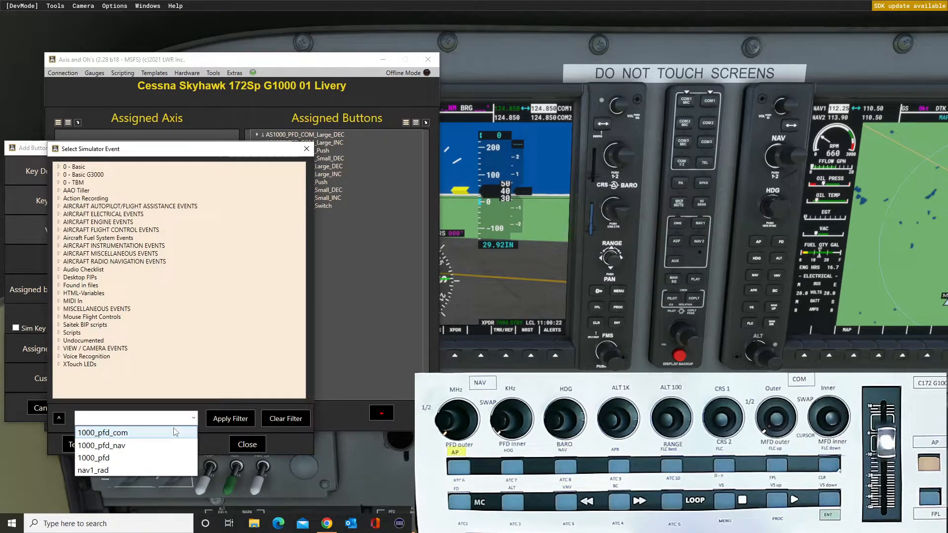
{"action": "left_click", "coordinate": [98, 435]}
{"action": "left_click", "coordinate": [228, 423]}
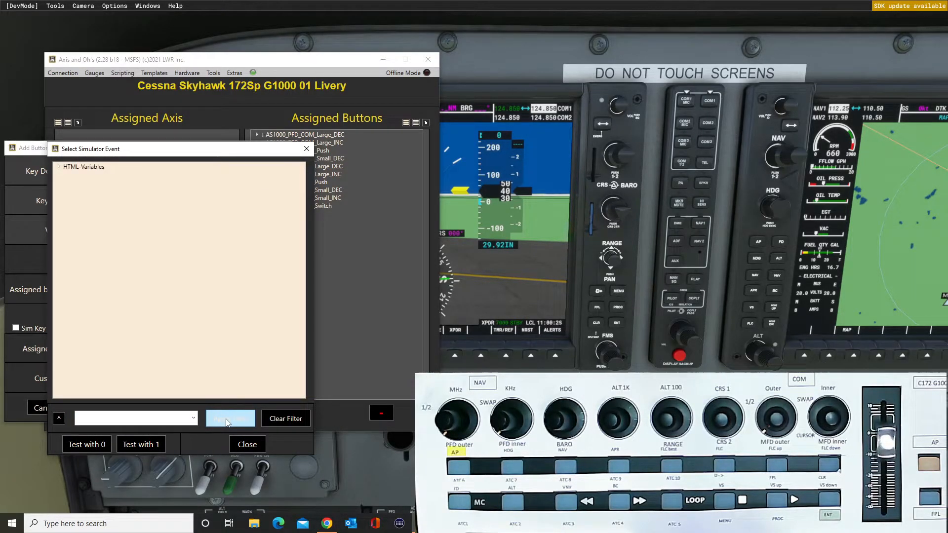
{"action": "left_click", "coordinate": [59, 167]}
{"action": "double_click", "coordinate": [140, 207]}
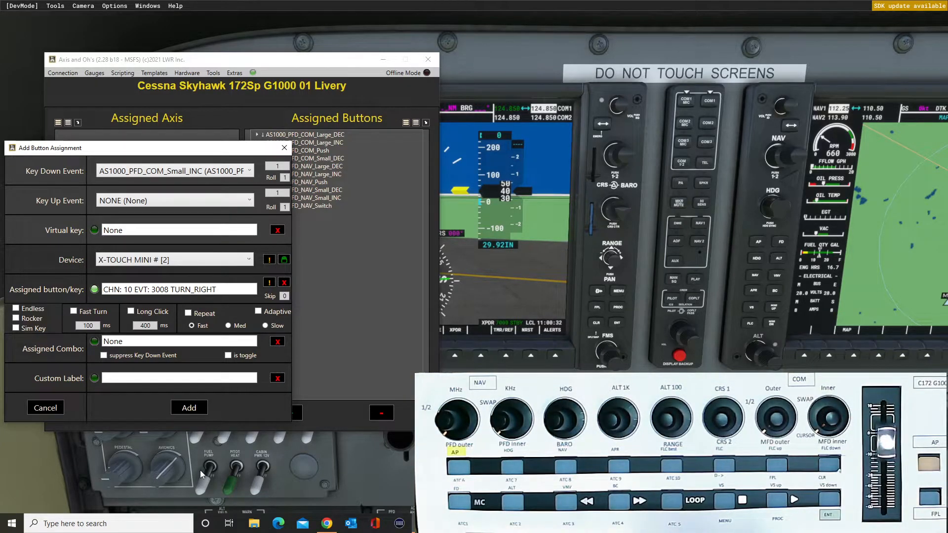
{"action": "left_click", "coordinate": [189, 407]}
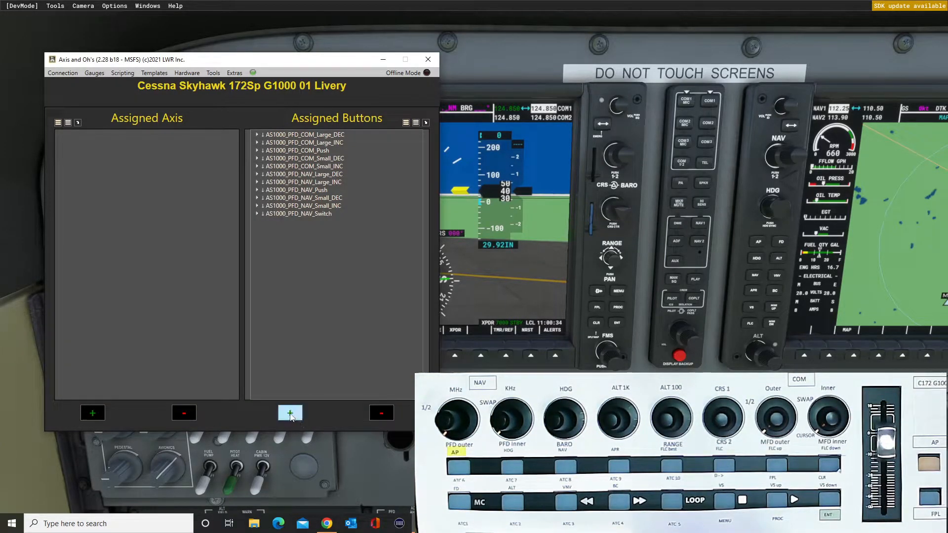
Filter the events by 1000_pfd_com and add AS1000_PFD_COM_Switch on the X-TOUCH MINI control CHN: 10 EVT: 3027 CLICK.
{"action": "left_click", "coordinate": [291, 415]}
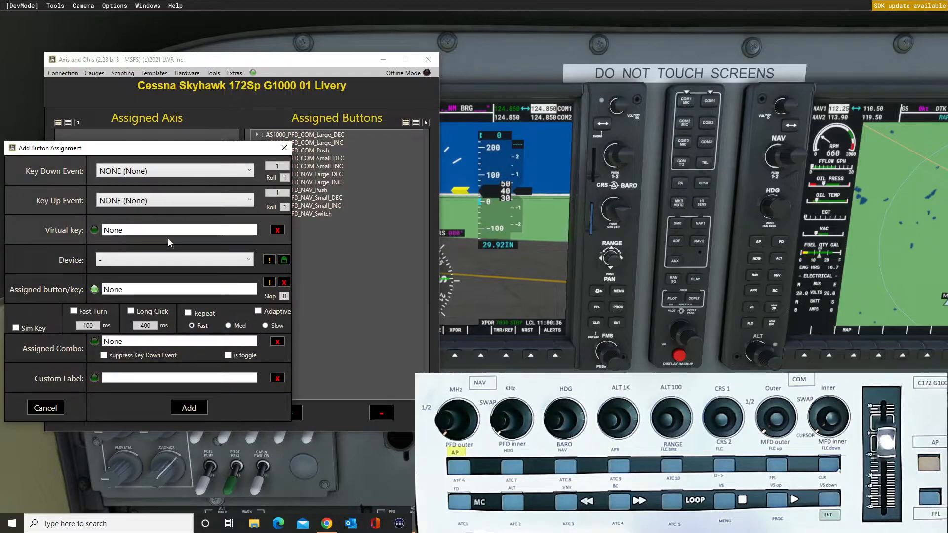
{"action": "left_click", "coordinate": [250, 172]}
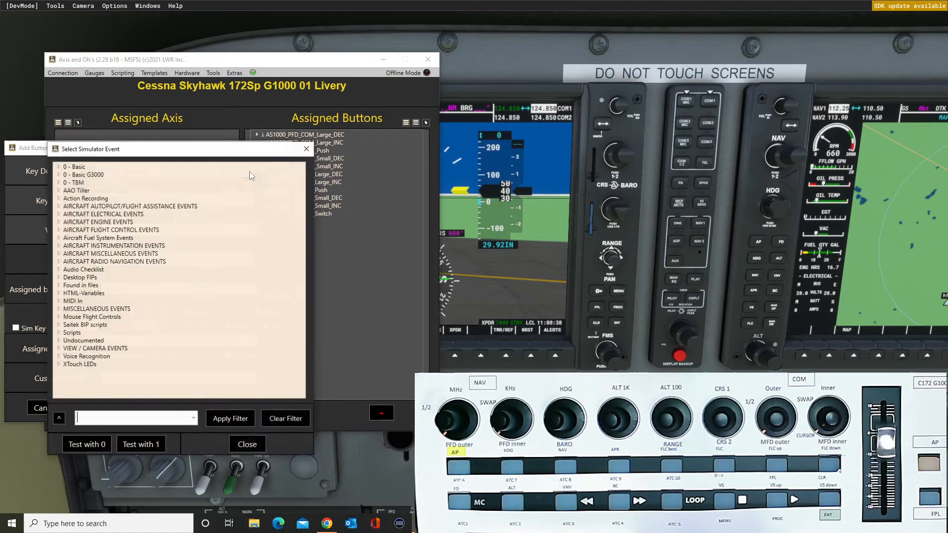
{"action": "left_click", "coordinate": [191, 421]}
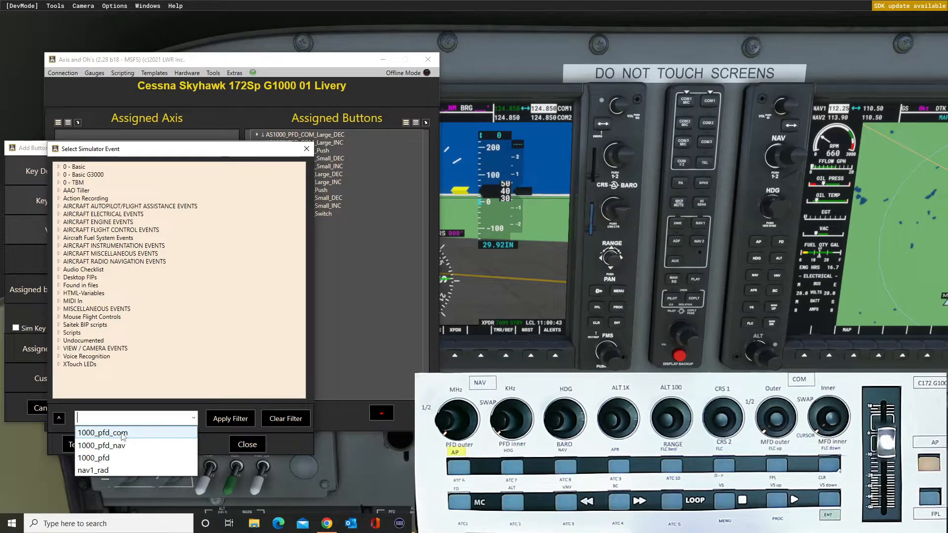
{"action": "left_click", "coordinate": [102, 432]}
{"action": "left_click", "coordinate": [230, 419]}
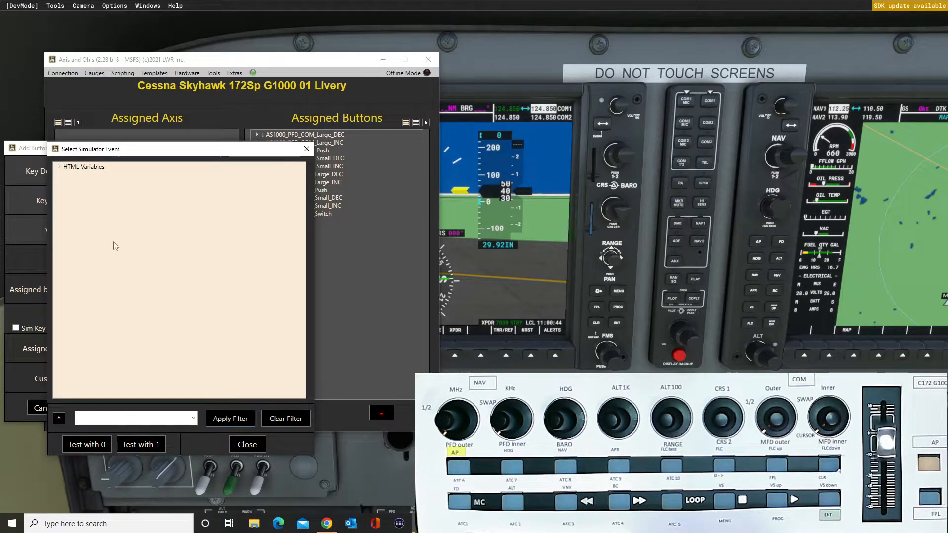
{"action": "left_click", "coordinate": [59, 166]}
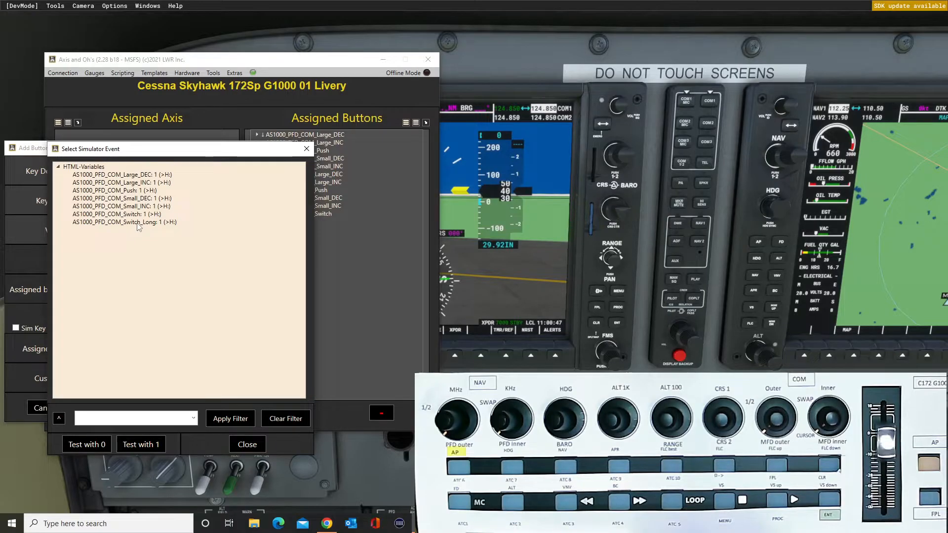
{"action": "left_click", "coordinate": [135, 216]}
{"action": "double_click", "coordinate": [134, 214]}
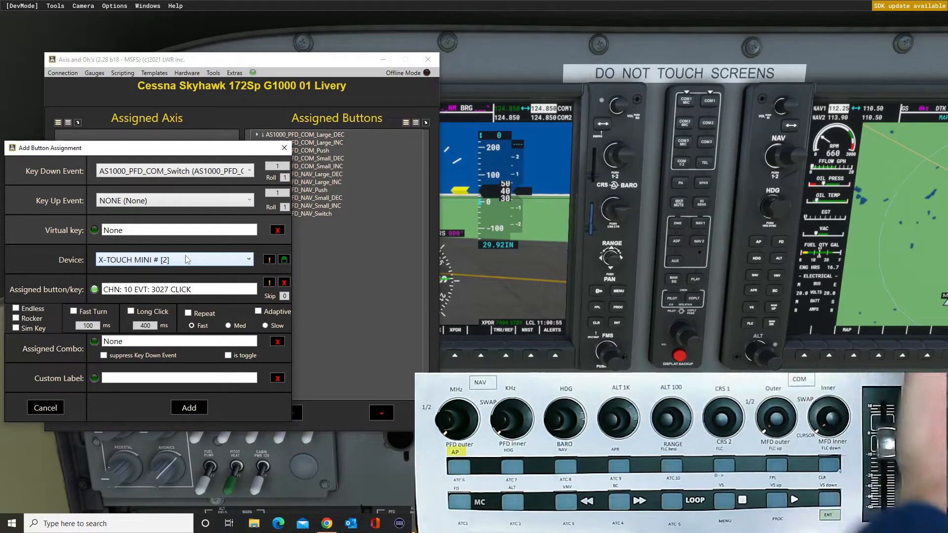
{"action": "left_click", "coordinate": [194, 405]}
Uncover the PFD to test the COM knob assignments against its COM frequencies, and return to the Axis and Ohs window.
{"action": "left_click_drag", "start_coordinate": [303, 61], "coordinate": [313, 174]}
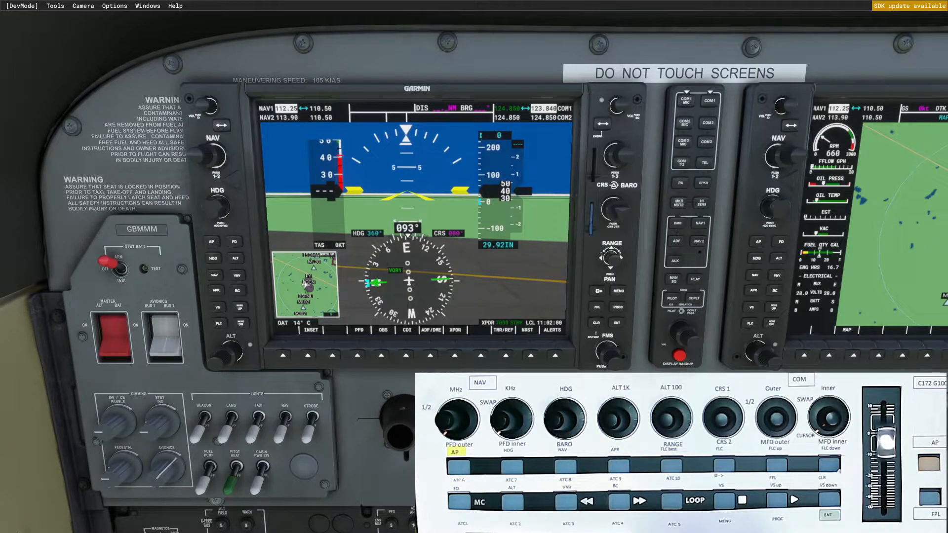
{"action": "key", "text": "alt+Tab"}
{"action": "left_click_drag", "start_coordinate": [262, 171], "coordinate": [250, 95]}
Filter the events by heading, add HEADING_BUG_DEC on the X-TOUCH MINI control CHN: 10 EVT: 3003 TURN_LEFT, and uncover the PFD's heading display.
{"action": "left_click", "coordinate": [286, 447]}
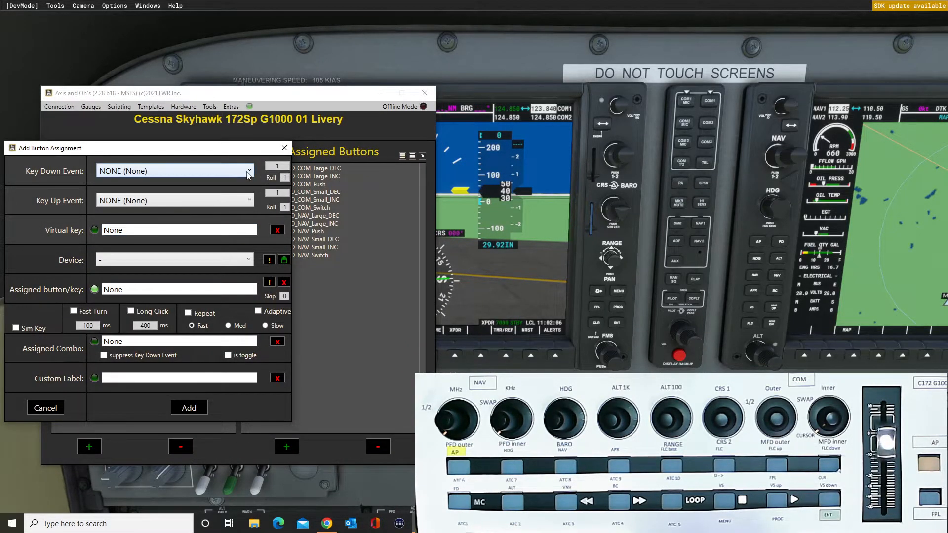
{"action": "left_click", "coordinate": [249, 171]}
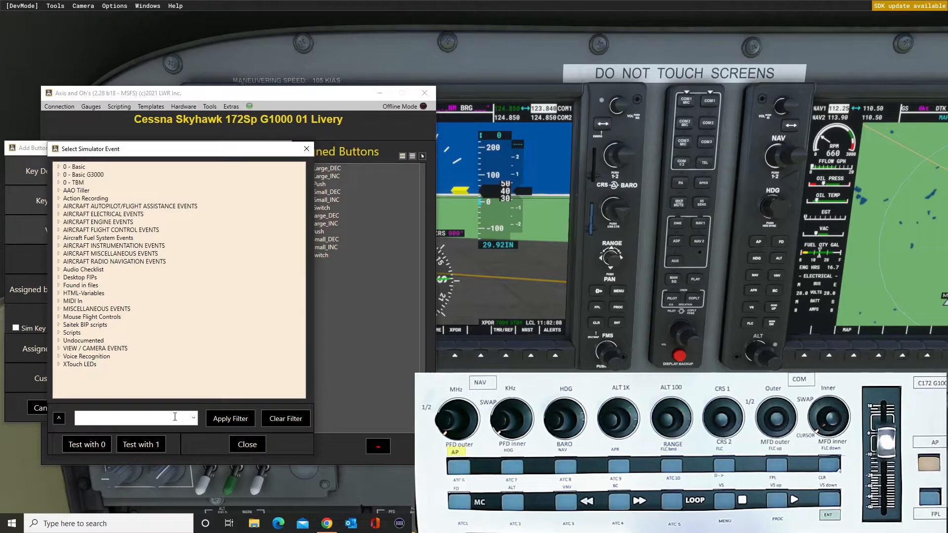
{"action": "type", "text": "heading"}
{"action": "key", "text": "Return"}
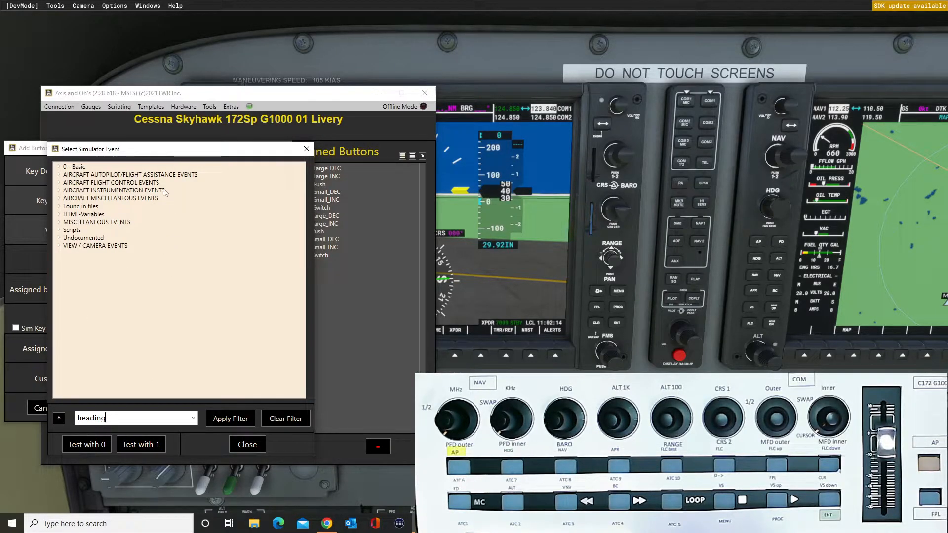
{"action": "left_click_drag", "start_coordinate": [174, 152], "coordinate": [276, 193]}
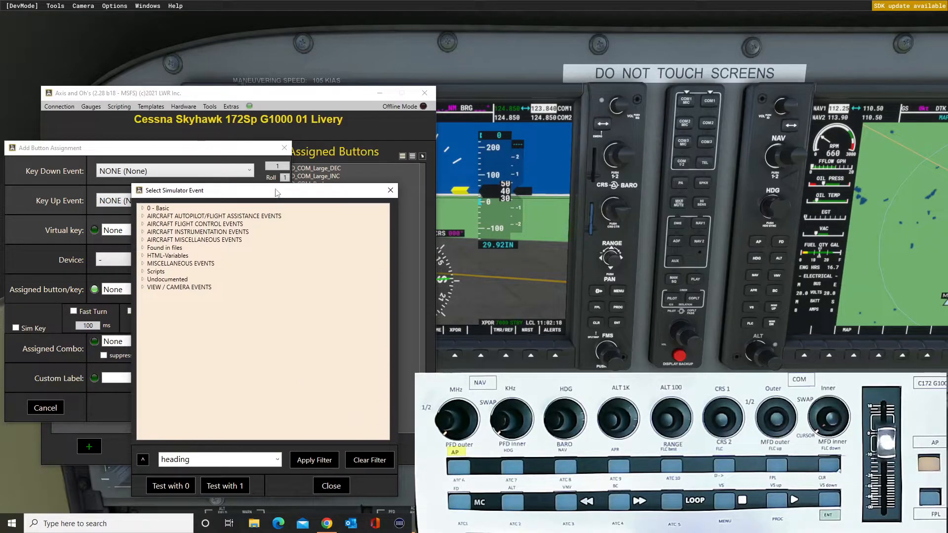
{"action": "left_click", "coordinate": [144, 256]}
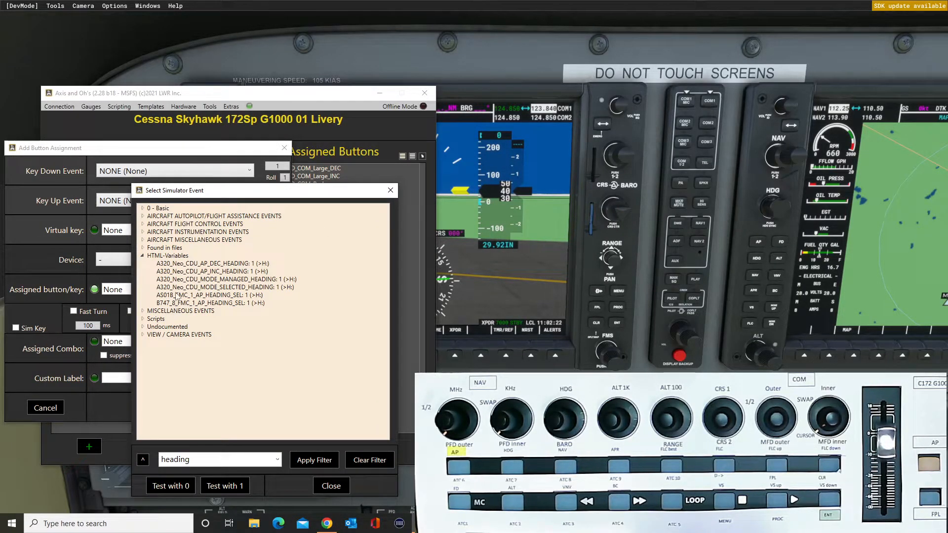
{"action": "left_click", "coordinate": [143, 256]}
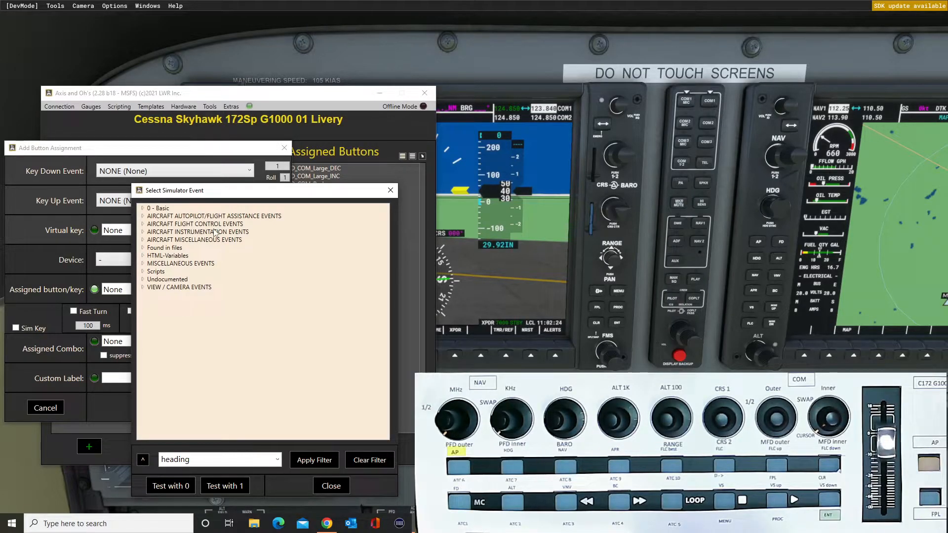
{"action": "left_click", "coordinate": [143, 217]}
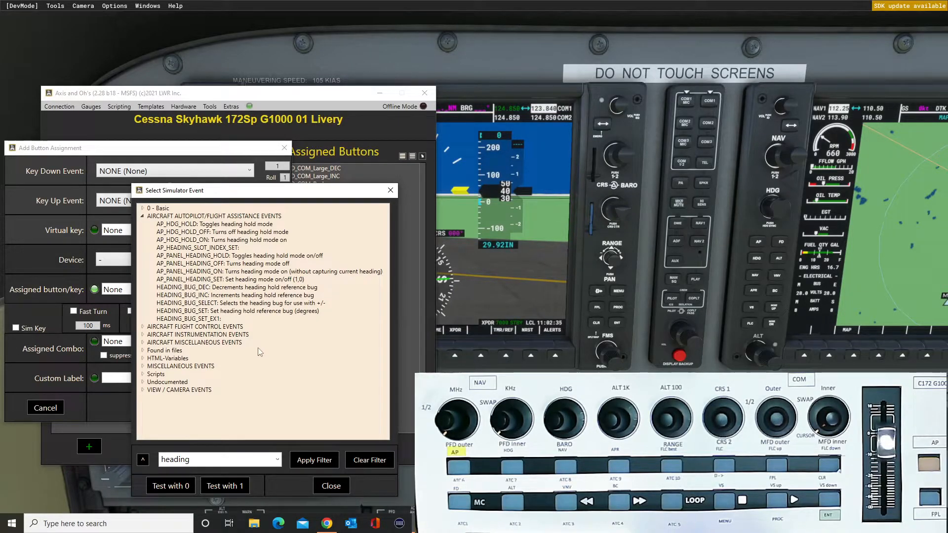
{"action": "left_click", "coordinate": [142, 209]}
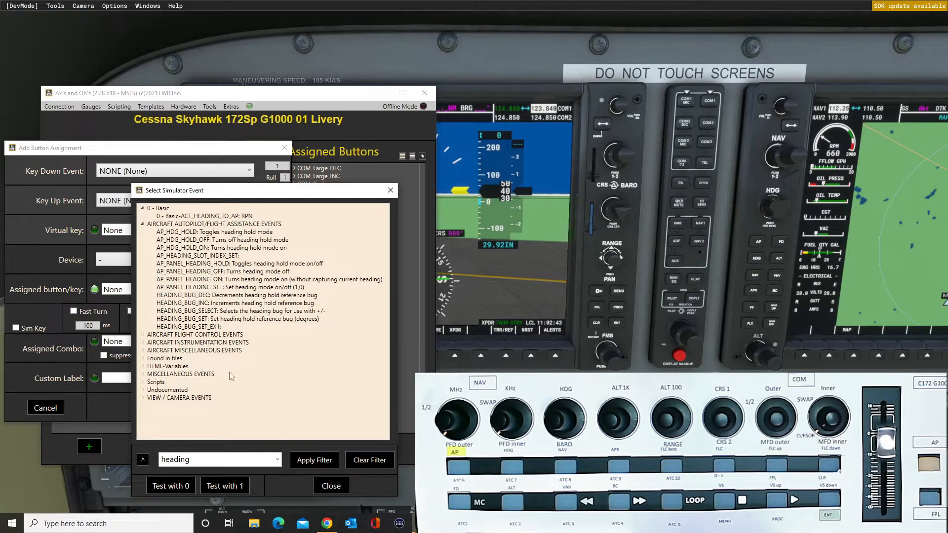
{"action": "double_click", "coordinate": [205, 295]}
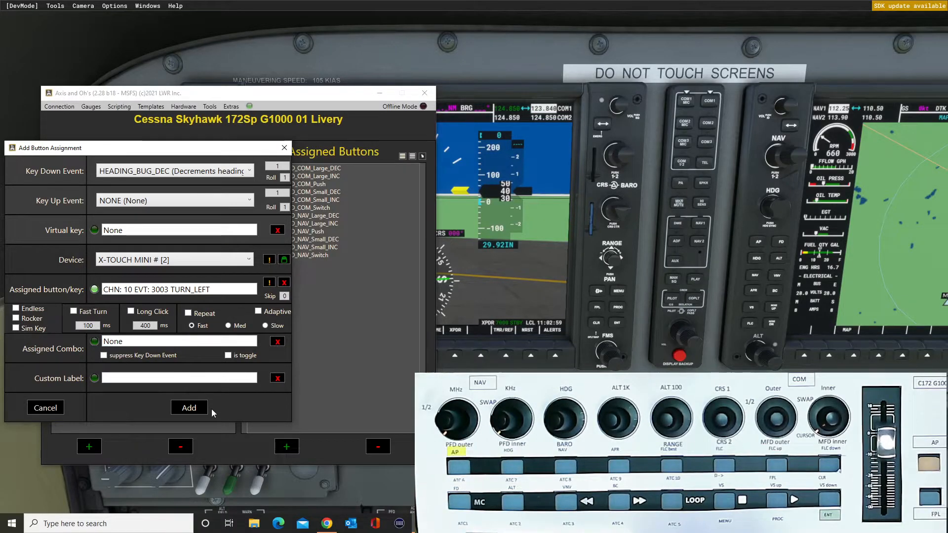
{"action": "left_click", "coordinate": [189, 408]}
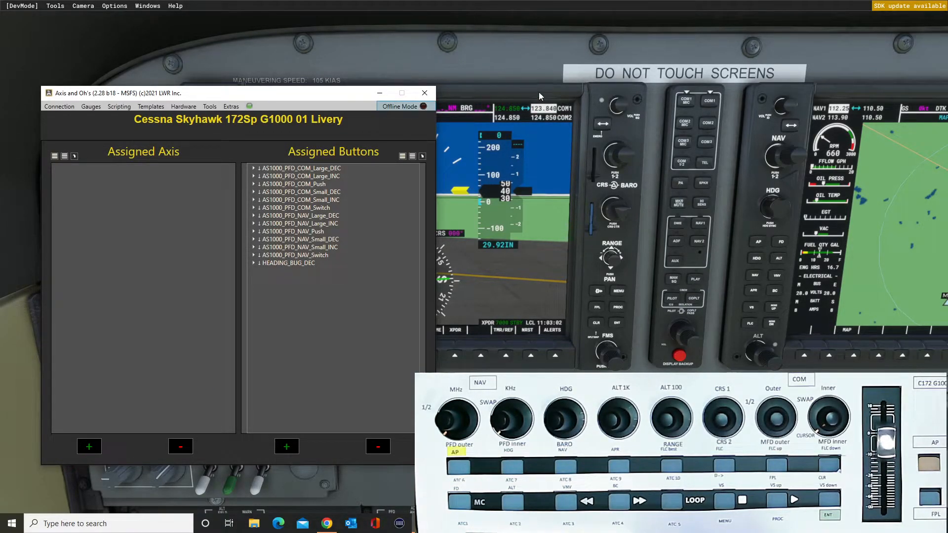
{"action": "left_click_drag", "start_coordinate": [302, 99], "coordinate": [684, 35]}
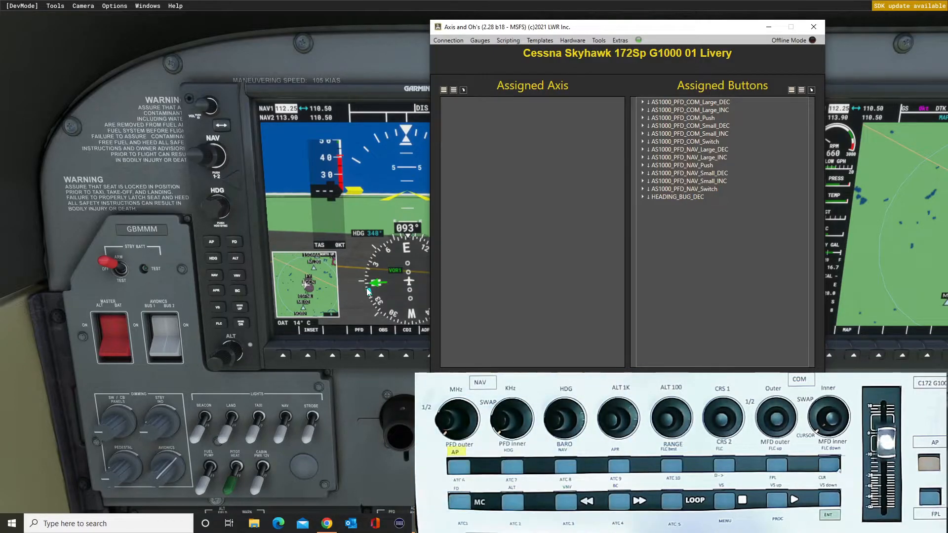
Filter the events by heading and add HEADING_BUG_INC on the X-TOUCH MINI control CHN: 10 EVT: 3003 TURN_RIGHT.
{"action": "left_click", "coordinate": [722, 383]}
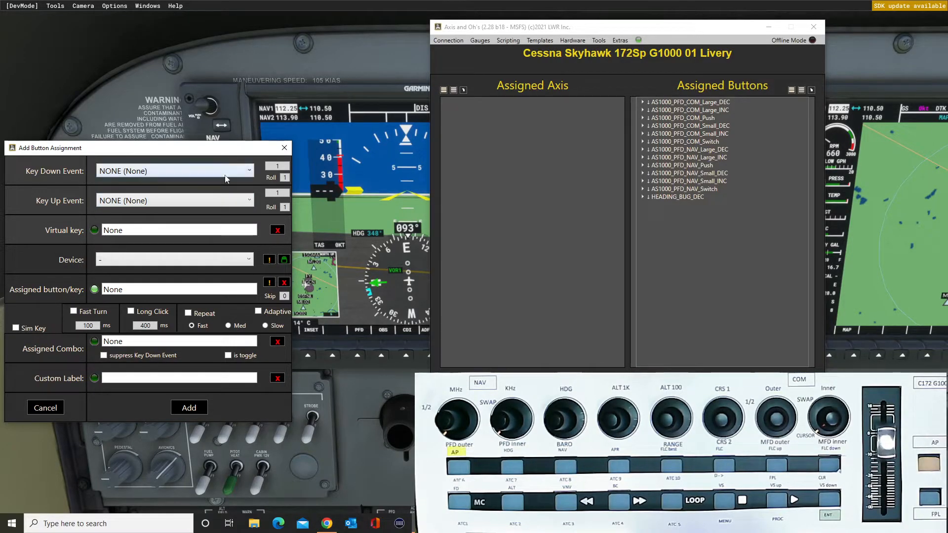
{"action": "left_click", "coordinate": [250, 172]}
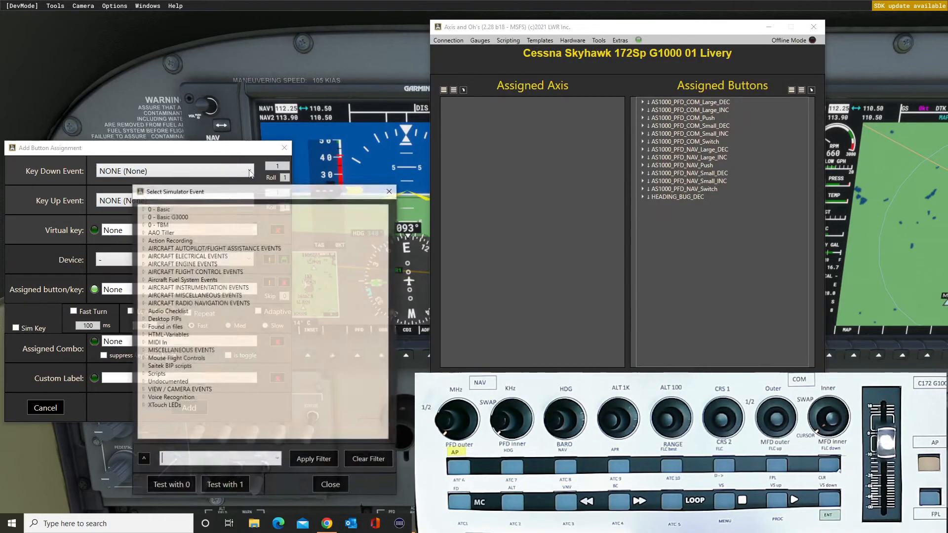
{"action": "left_click", "coordinate": [277, 460]}
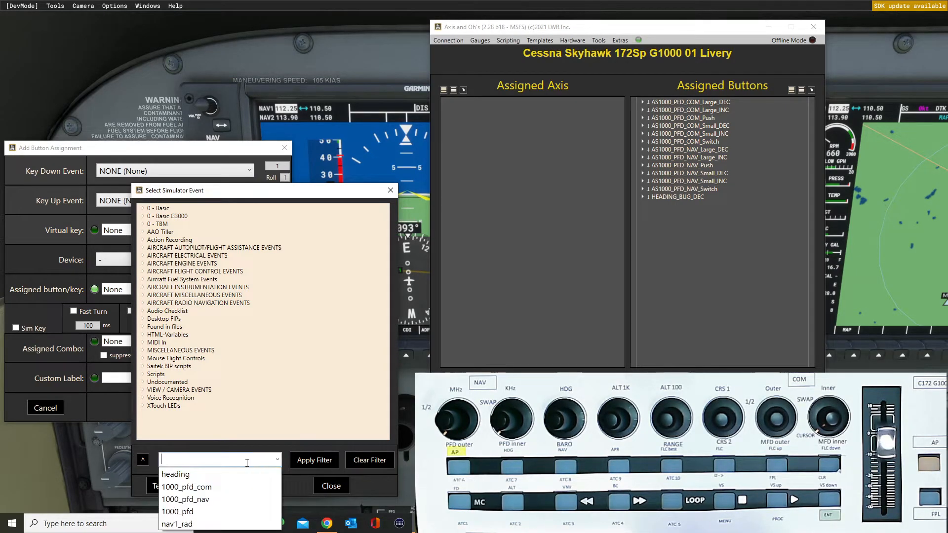
{"action": "left_click", "coordinate": [228, 475]}
{"action": "left_click", "coordinate": [306, 467]}
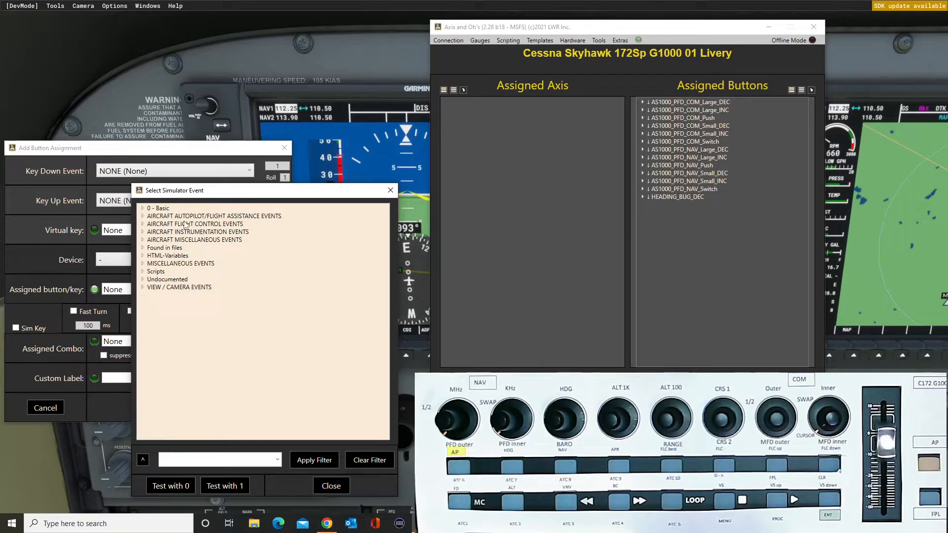
{"action": "left_click", "coordinate": [144, 218]}
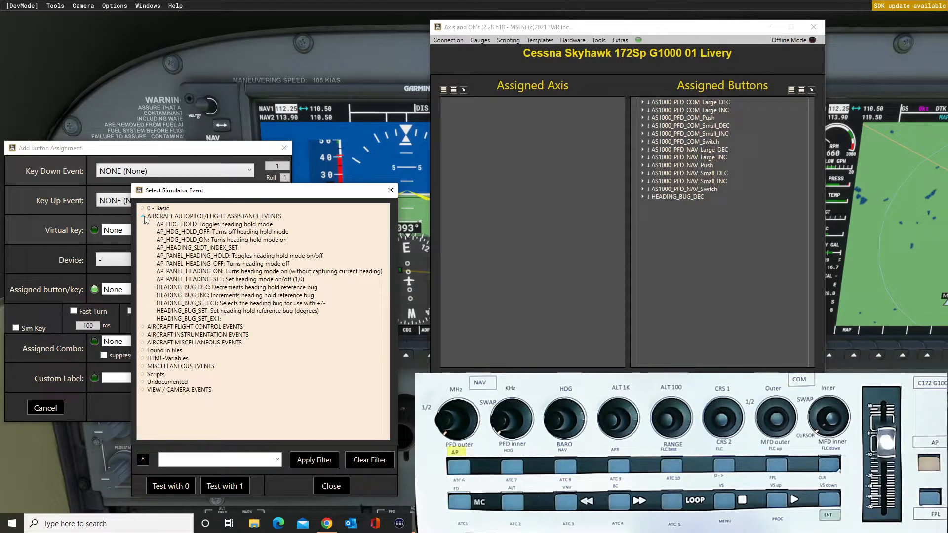
{"action": "double_click", "coordinate": [203, 295]}
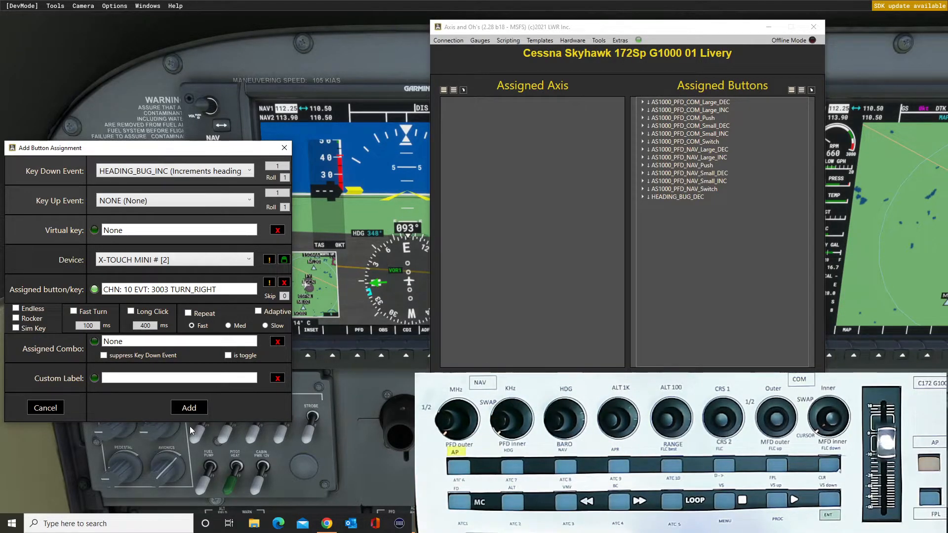
{"action": "left_click", "coordinate": [189, 408]}
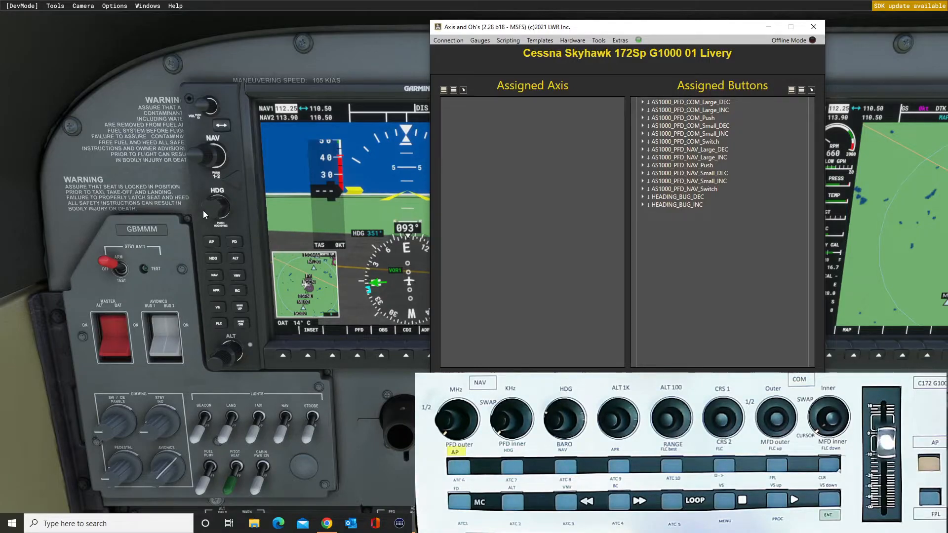
Filter the events by heading and add 0 - Basic-ACT_HEADING_TO_AP on the X-TOUCH MINI control CHN: 10 EVT: 3022 CLICK.
{"action": "left_click", "coordinate": [665, 384]}
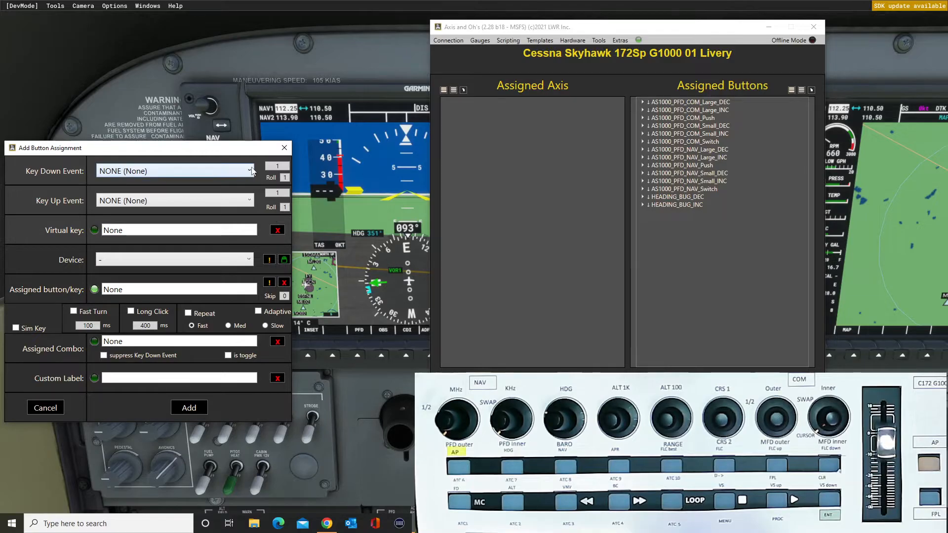
{"action": "left_click", "coordinate": [251, 171]}
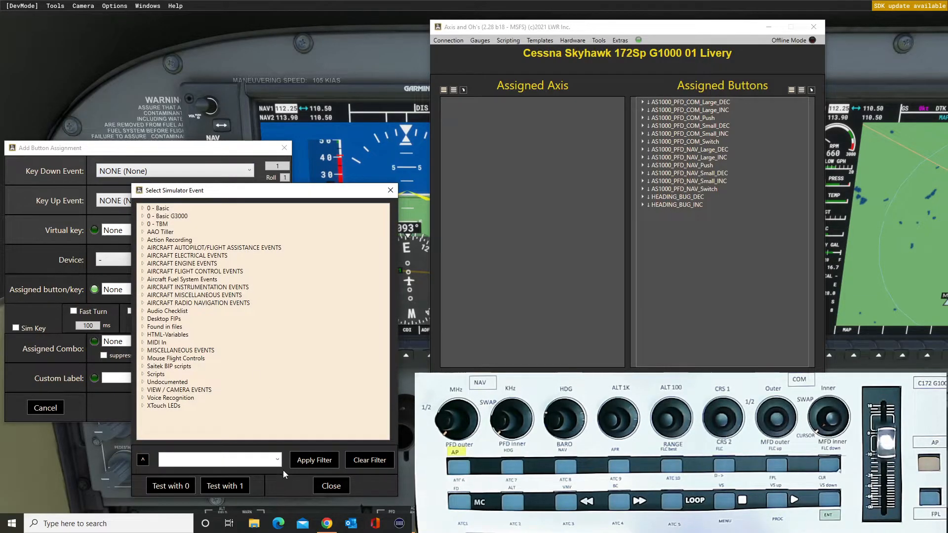
{"action": "left_click", "coordinate": [277, 460]}
{"action": "left_click", "coordinate": [178, 474]}
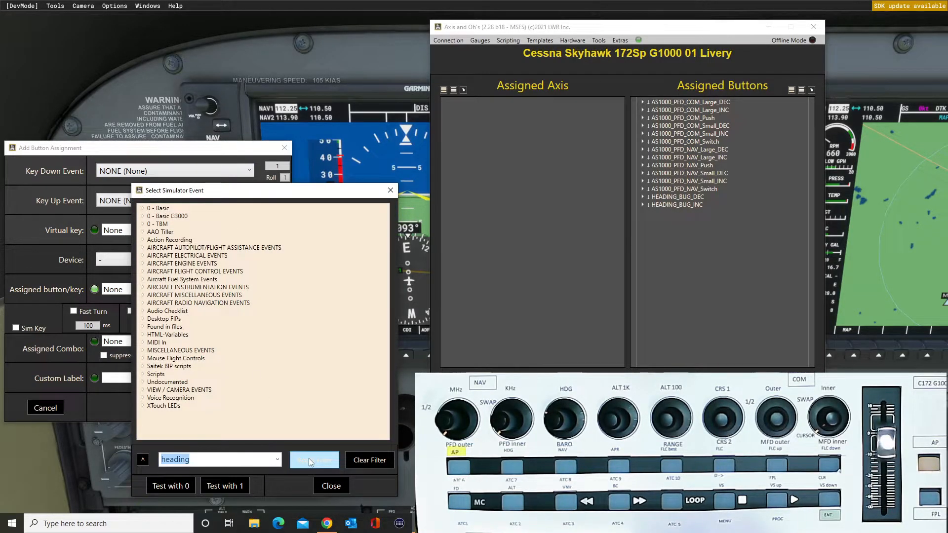
{"action": "left_click", "coordinate": [309, 460]}
{"action": "left_click", "coordinate": [142, 208]}
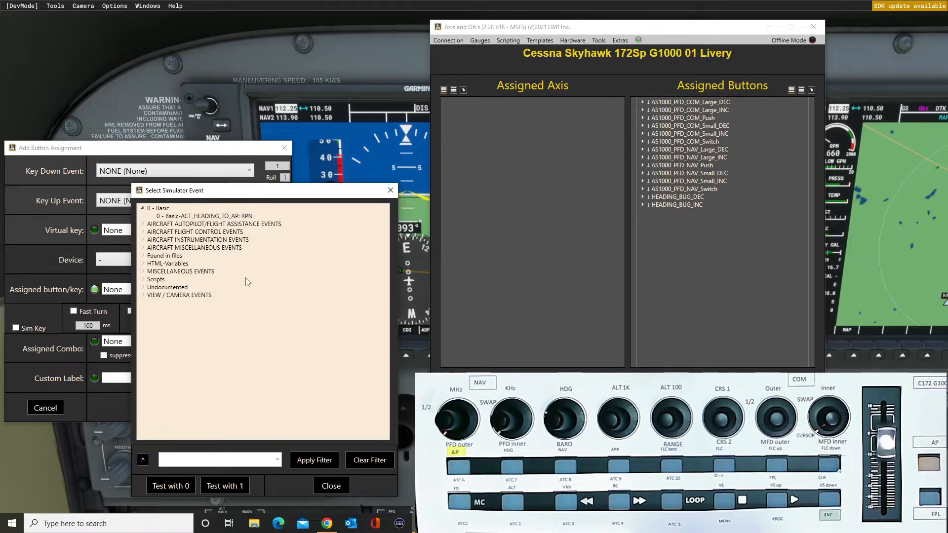
{"action": "double_click", "coordinate": [213, 217]}
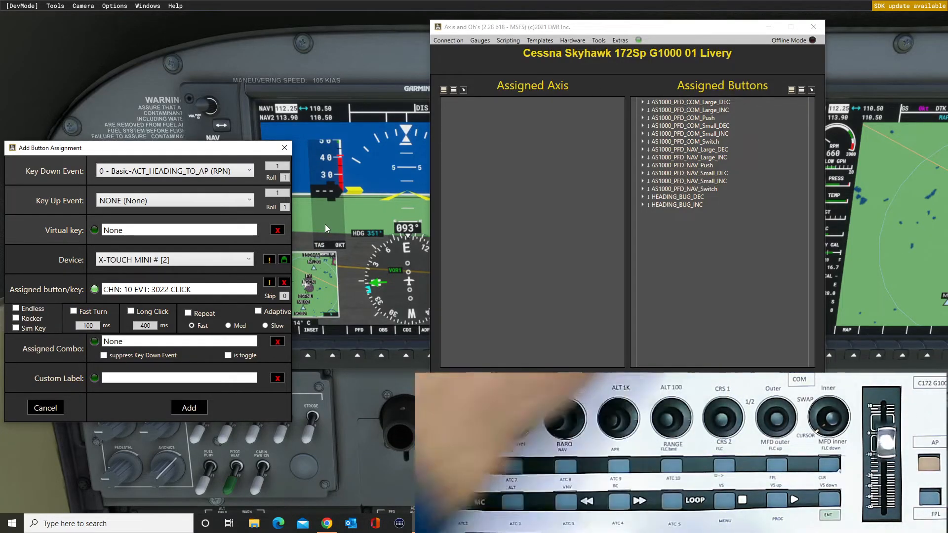
{"action": "left_click", "coordinate": [188, 408]}
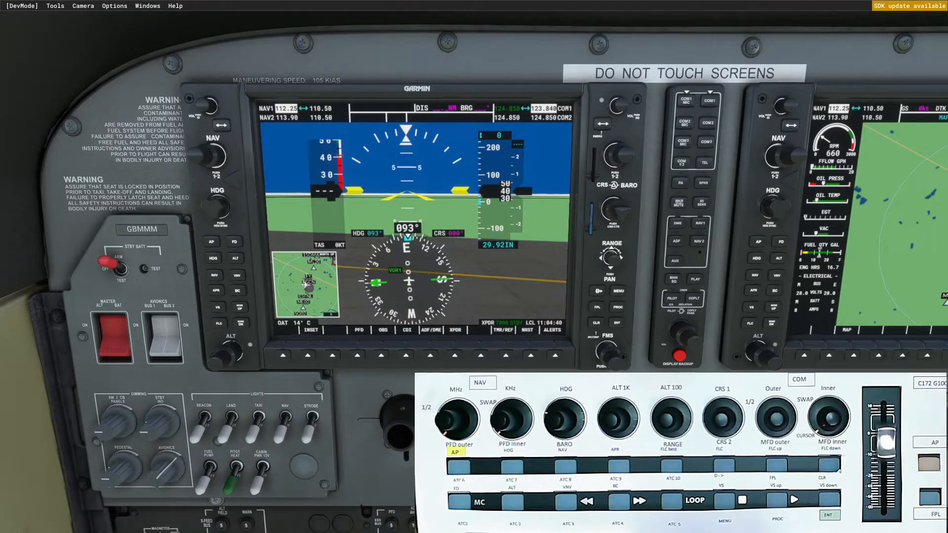
Switch to Axis and Ohs, uncover the PFD's altitude display, and filter the key down events of a new button assignment by alt.
{"action": "key", "text": "alt+Tab"}
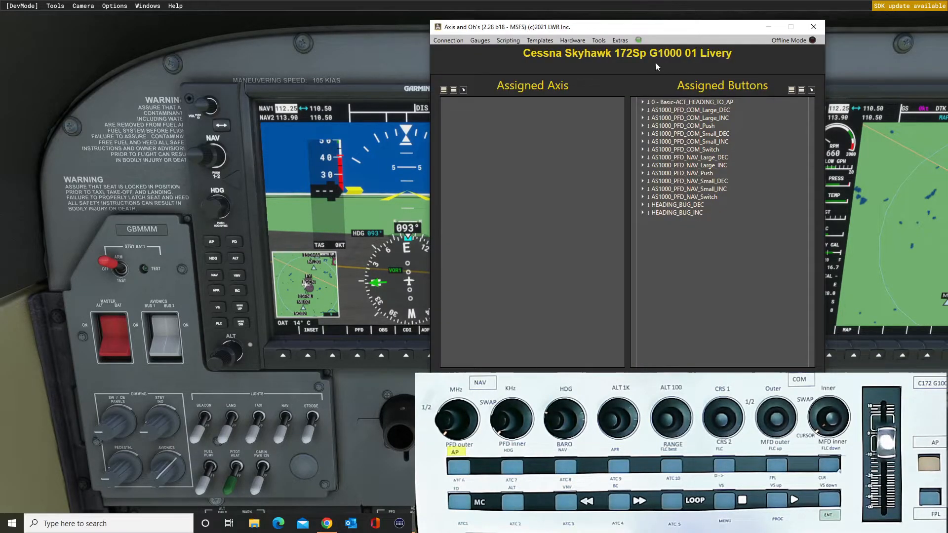
{"action": "left_click_drag", "start_coordinate": [623, 27], "coordinate": [199, 25]}
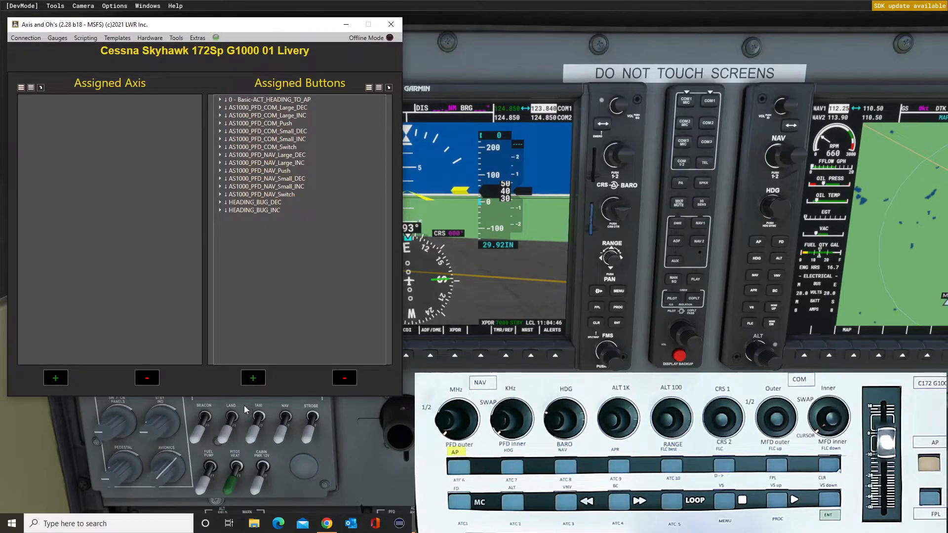
{"action": "left_click", "coordinate": [253, 378]}
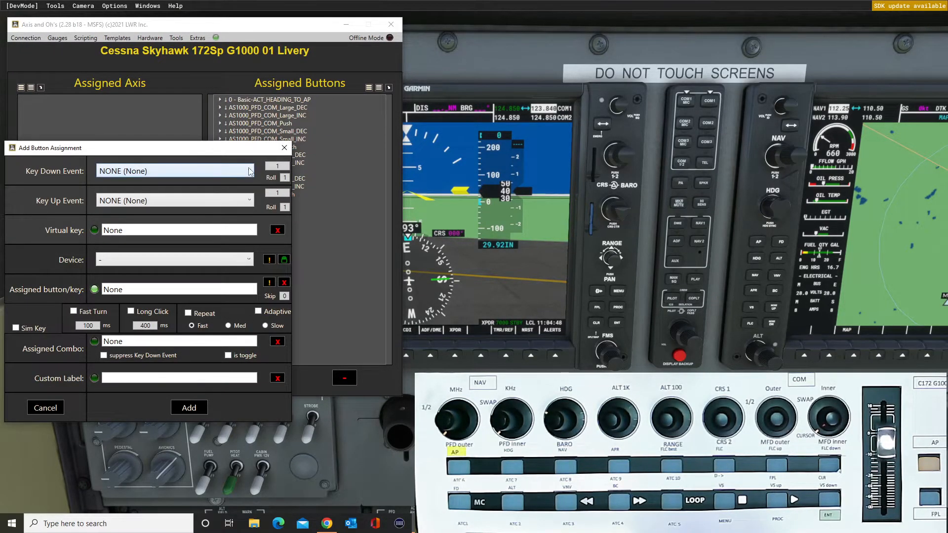
{"action": "left_click", "coordinate": [249, 171]}
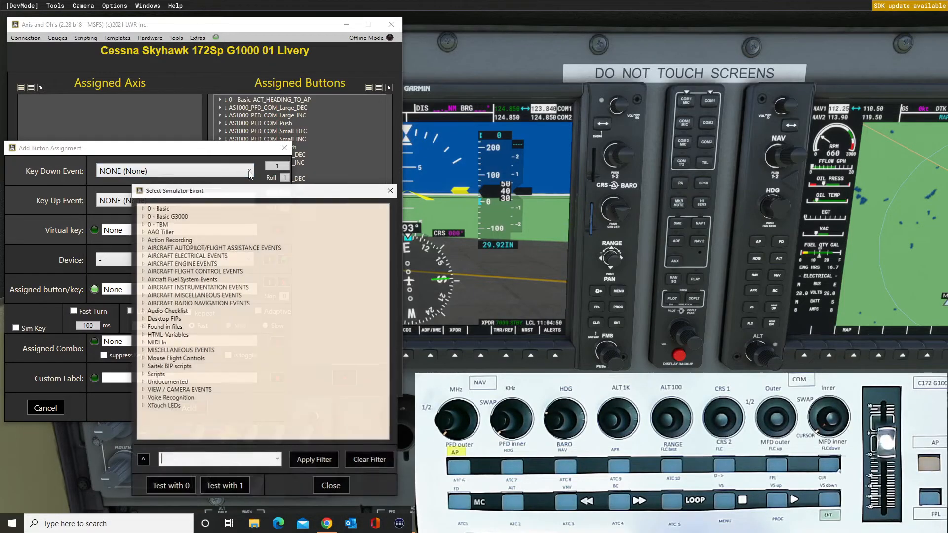
{"action": "left_click", "coordinate": [209, 460]}
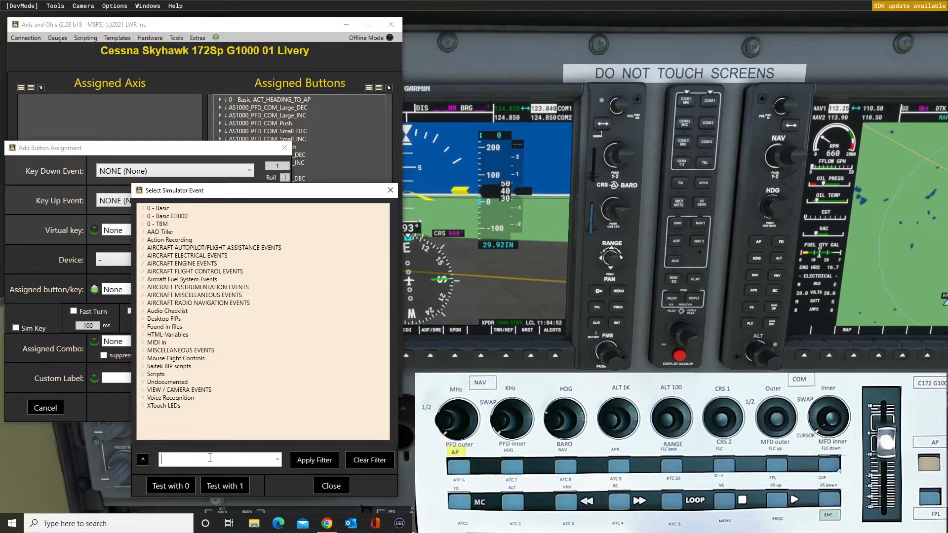
{"action": "type", "text": "alt"}
{"action": "key", "text": "Return"}
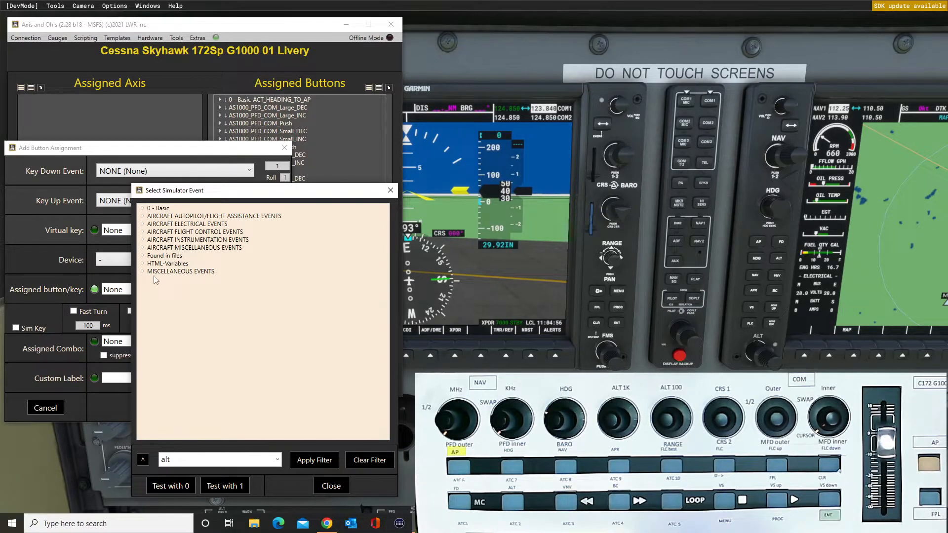
Add AP_ALT_VAR_INC from the autopilot events with value 1000 on the X-TOUCH MINI control CHN: 10 EVT: 3004 TURN_RIGHT.
{"action": "left_click", "coordinate": [144, 264]}
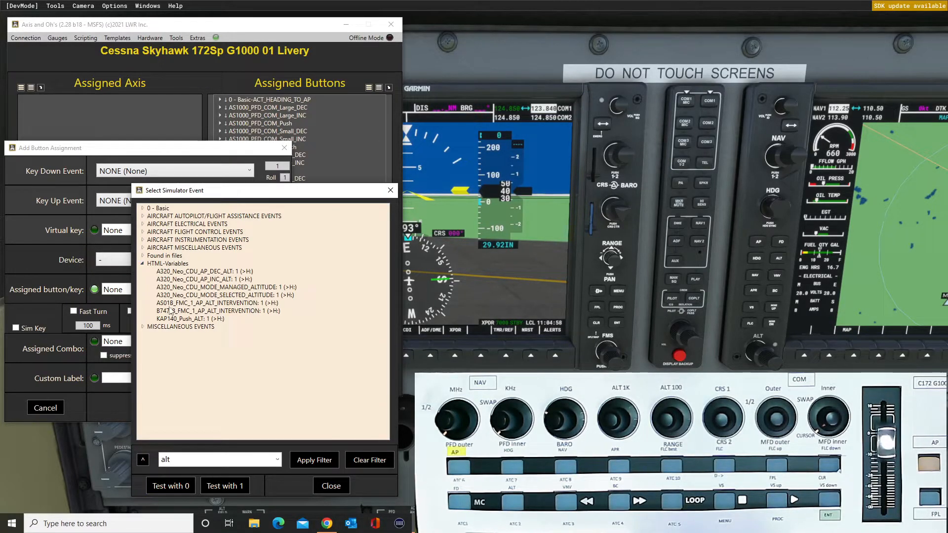
{"action": "left_click", "coordinate": [144, 264]}
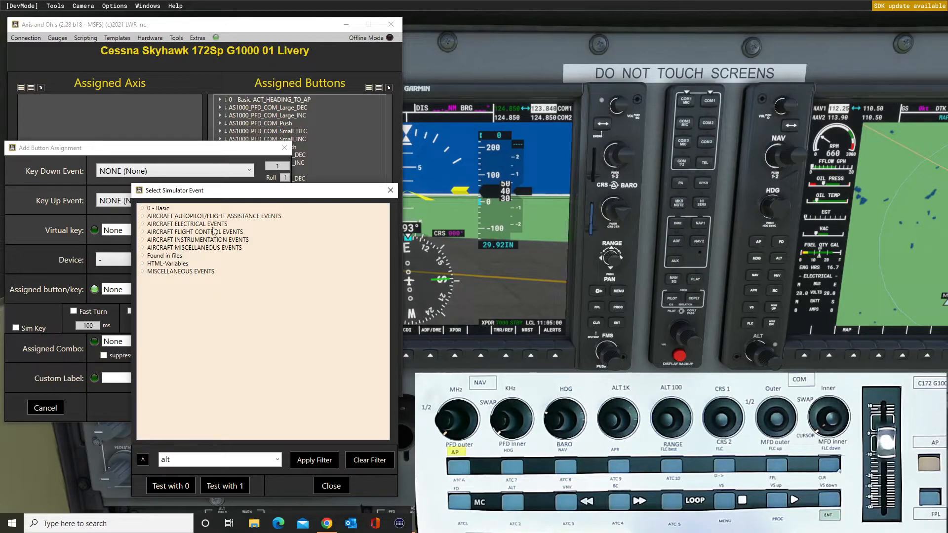
{"action": "left_click", "coordinate": [142, 216]}
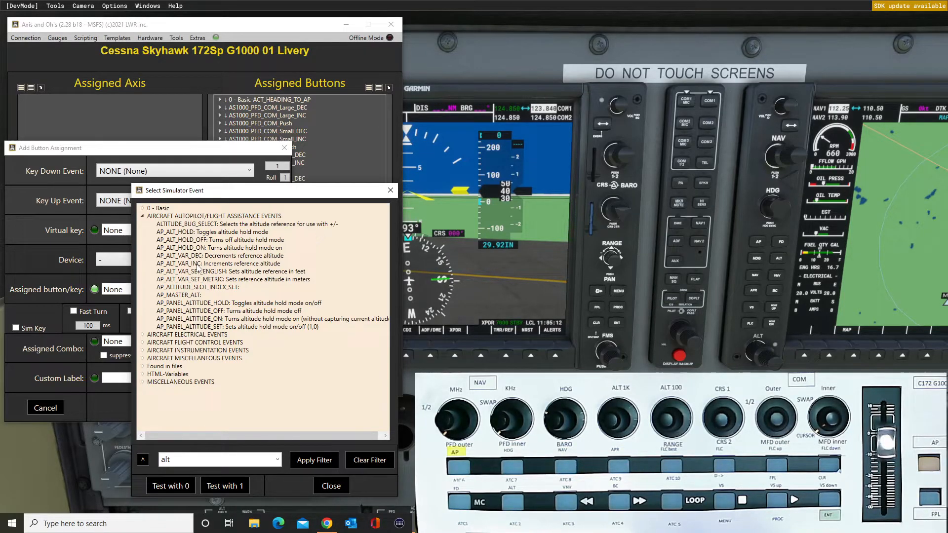
{"action": "left_click", "coordinate": [197, 265]}
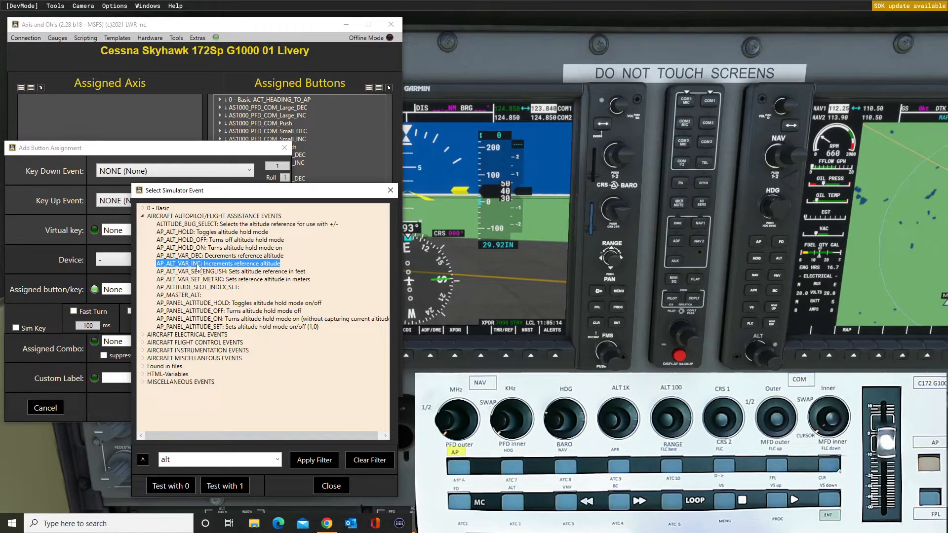
{"action": "double_click", "coordinate": [197, 264]}
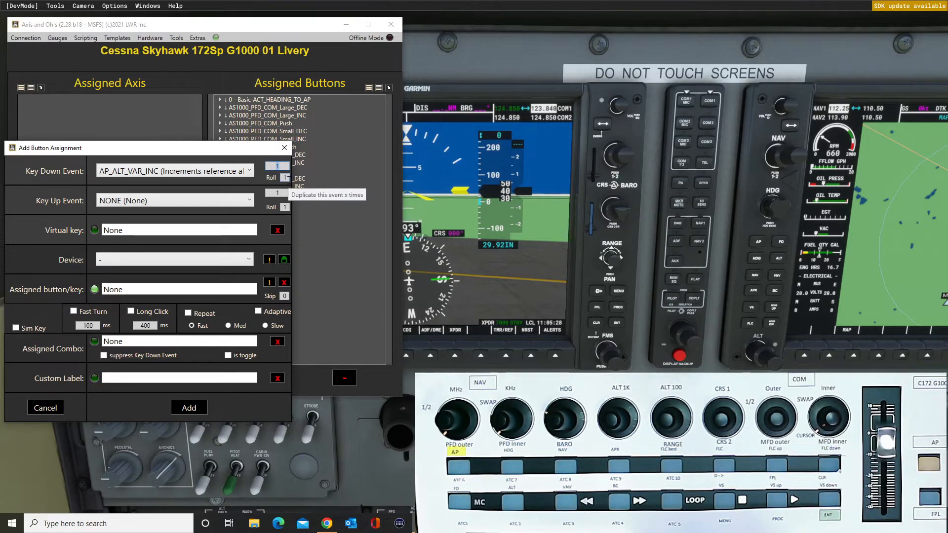
{"action": "type", "text": "000"}
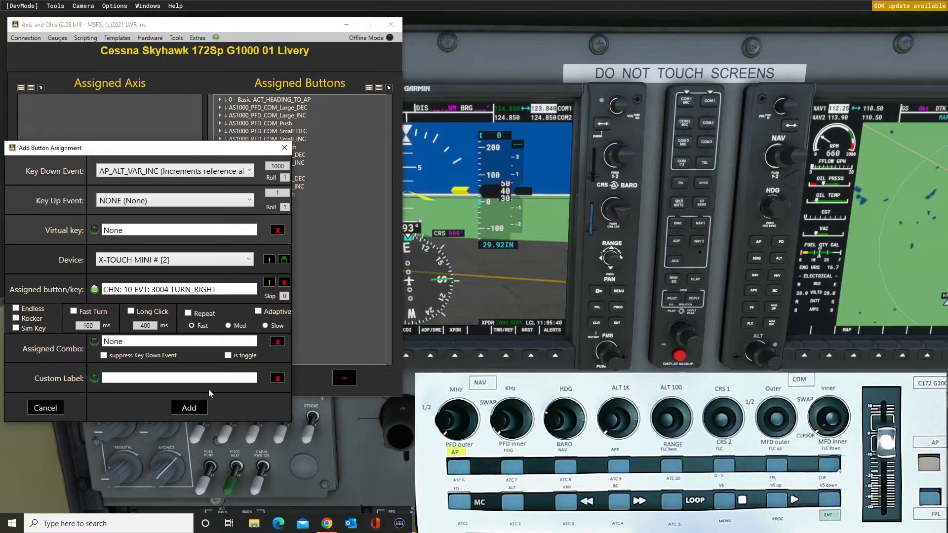
{"action": "left_click", "coordinate": [194, 406]}
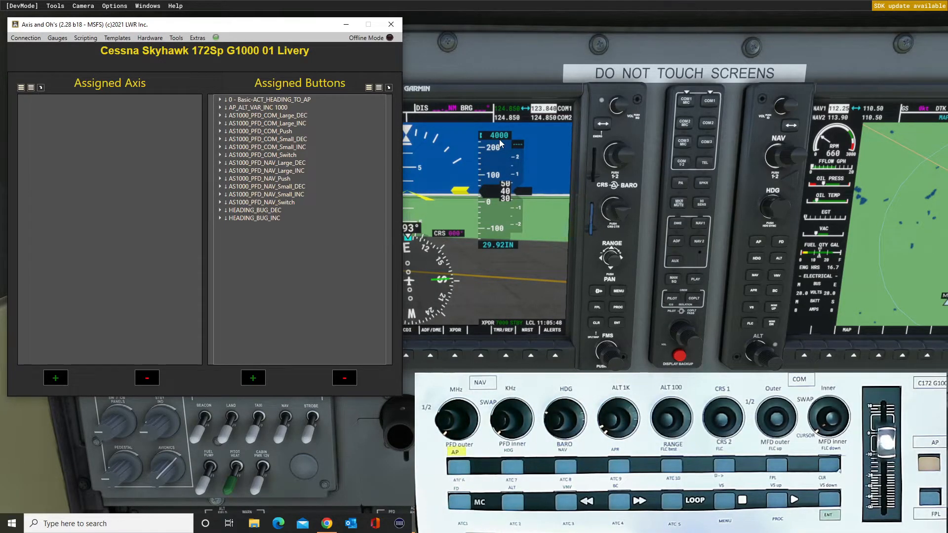
Filter the events by alt and add AP_ALT_VAR_DEC with value 1000 on the X-TOUCH MINI control CHN: 10 EVT: 3004 TURN_LEFT.
{"action": "left_click", "coordinate": [253, 379]}
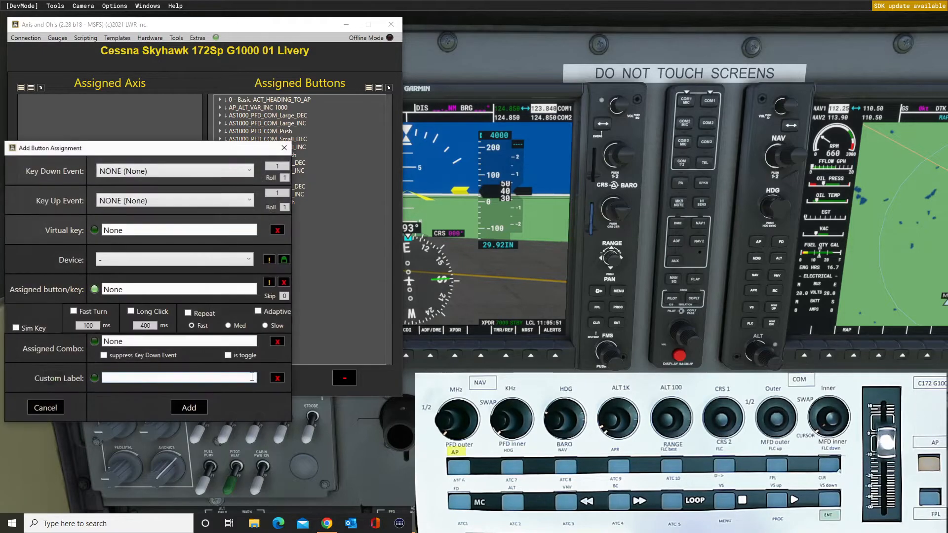
{"action": "left_click", "coordinate": [251, 171]}
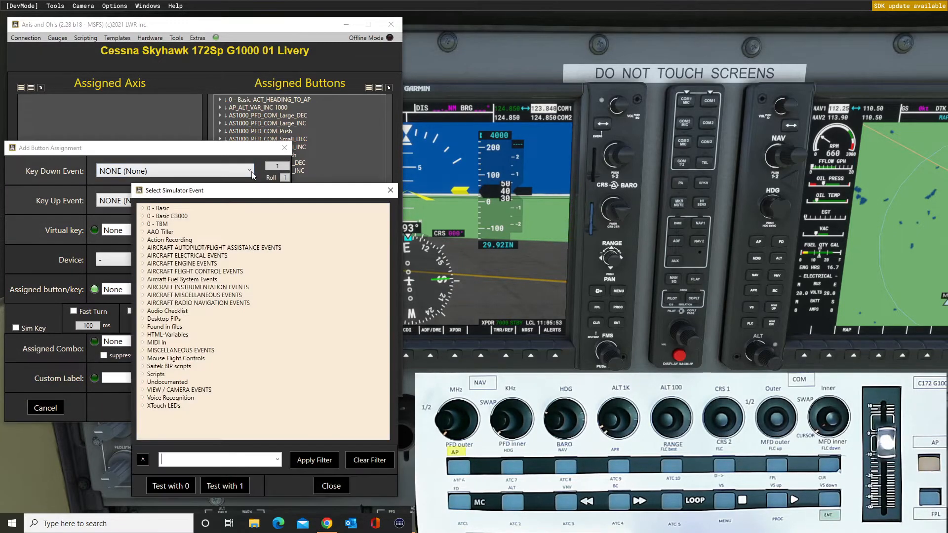
{"action": "left_click", "coordinate": [278, 461]}
{"action": "left_click", "coordinate": [197, 382]}
{"action": "left_click", "coordinate": [327, 460]}
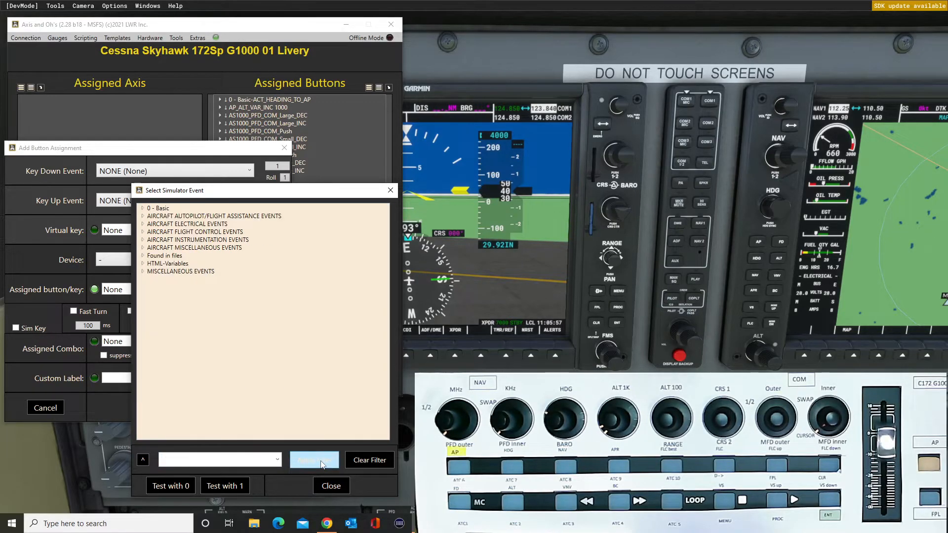
{"action": "left_click", "coordinate": [143, 217]}
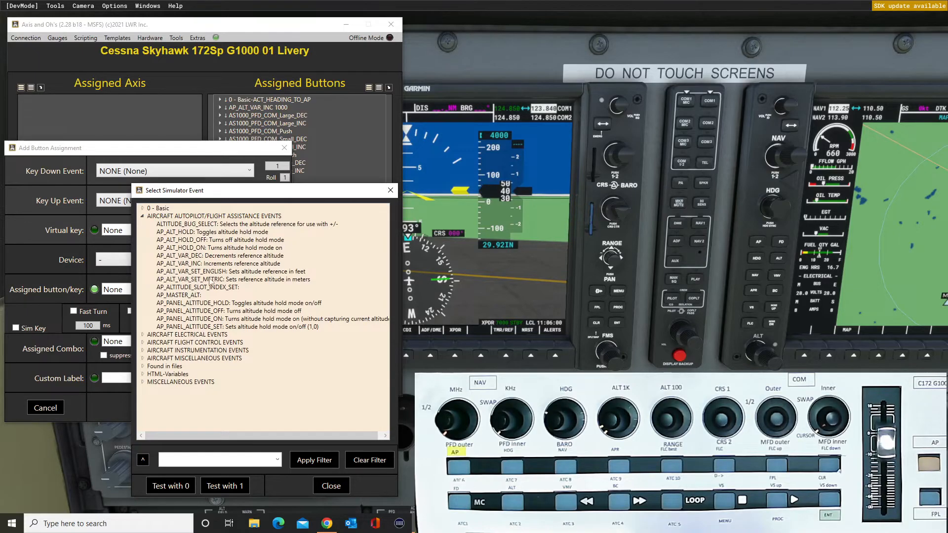
{"action": "double_click", "coordinate": [193, 257]}
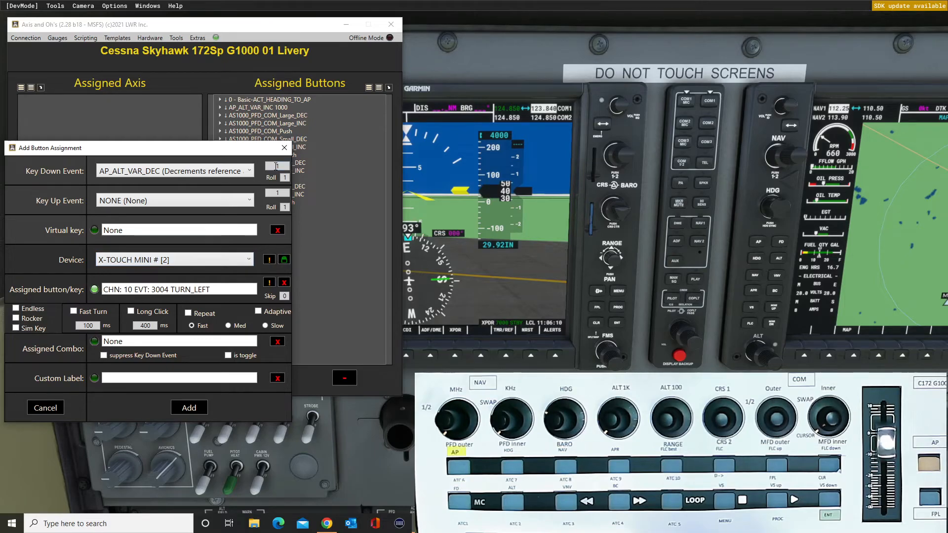
{"action": "type", "text": "000"}
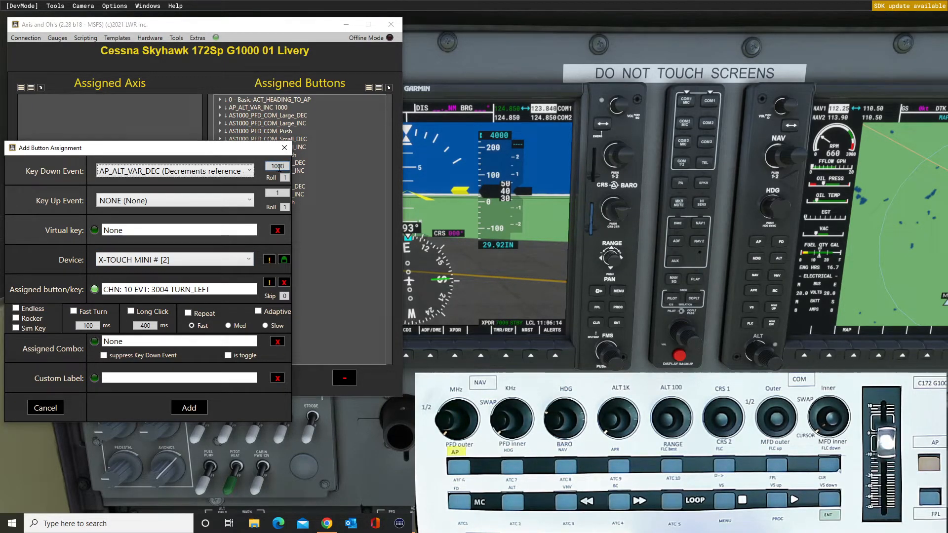
{"action": "left_click", "coordinate": [200, 407]}
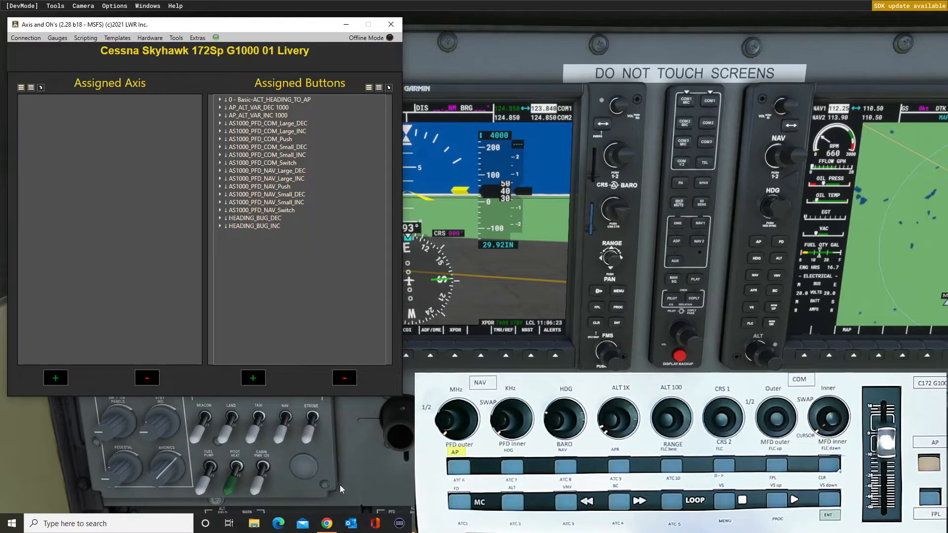
Filter the events by alt and add AP_ALT_VAR_INC with value 100 on the X-TOUCH MINI control CHN: 10 EVT: 3005 TURN_RIGHT.
{"action": "left_click", "coordinate": [254, 379]}
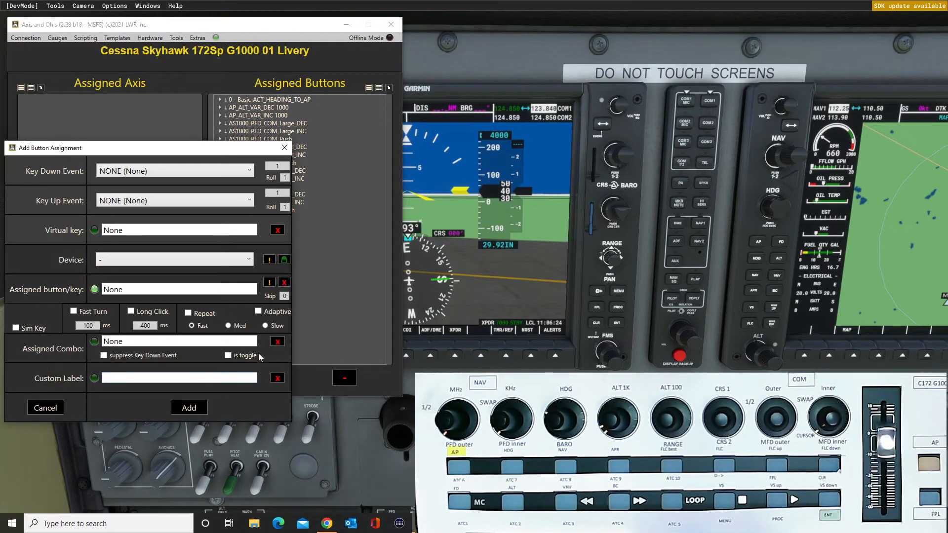
{"action": "left_click", "coordinate": [249, 171]}
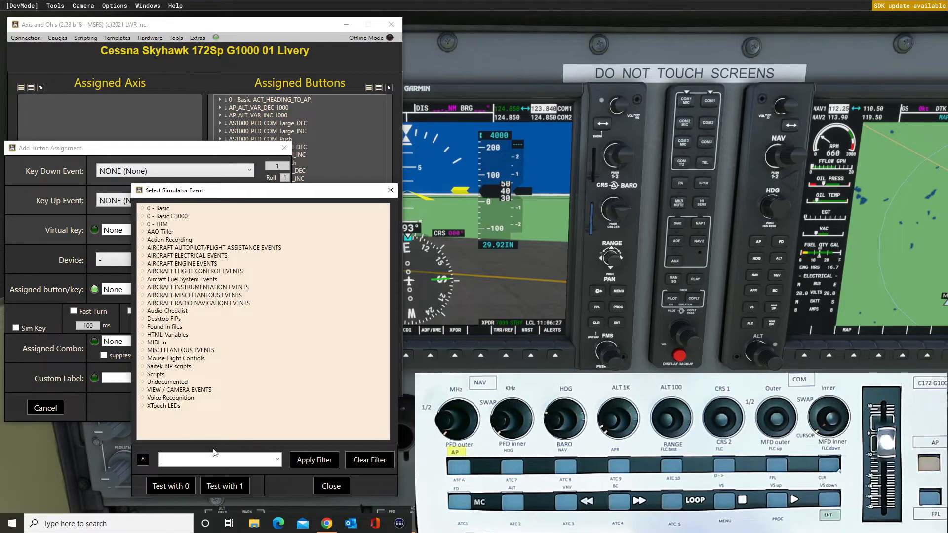
{"action": "left_click", "coordinate": [250, 462]}
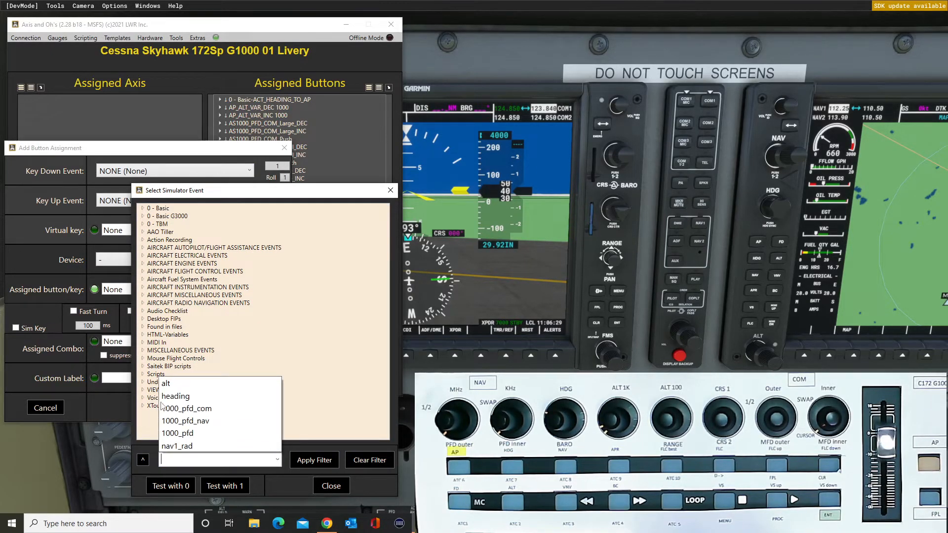
{"action": "left_click", "coordinate": [168, 383]}
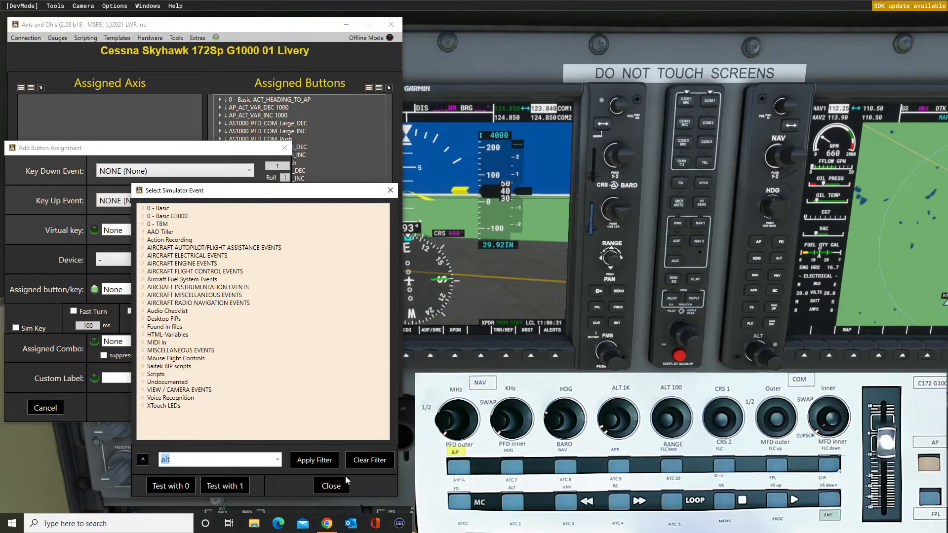
{"action": "left_click", "coordinate": [314, 460]}
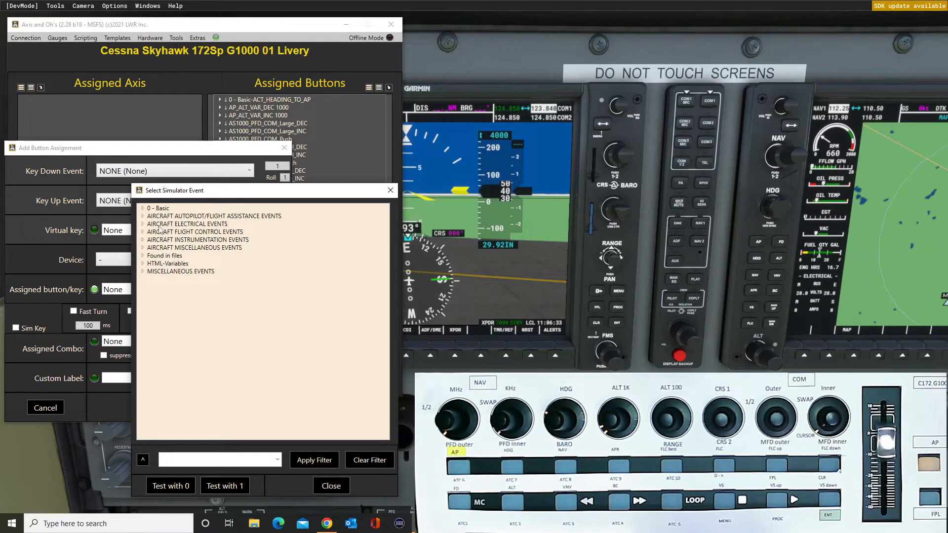
{"action": "left_click", "coordinate": [144, 216]}
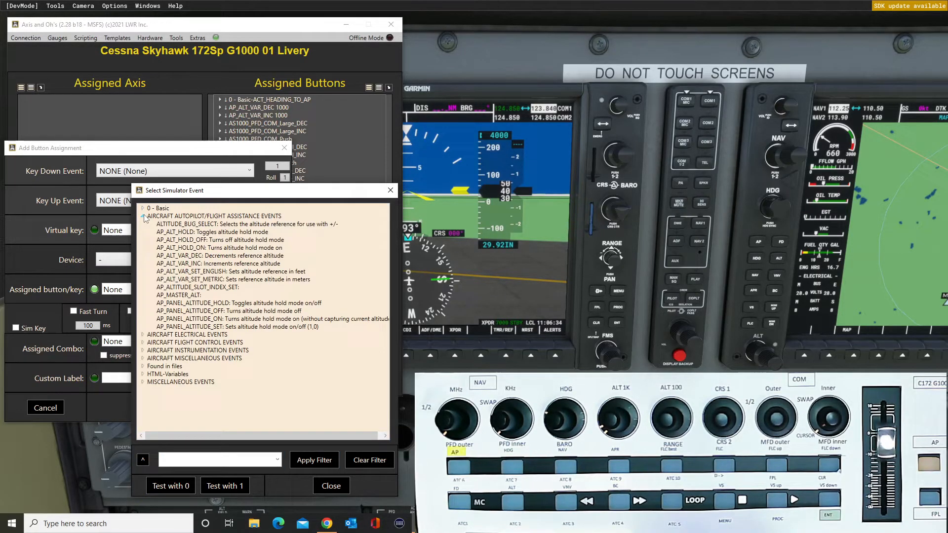
{"action": "double_click", "coordinate": [199, 264]}
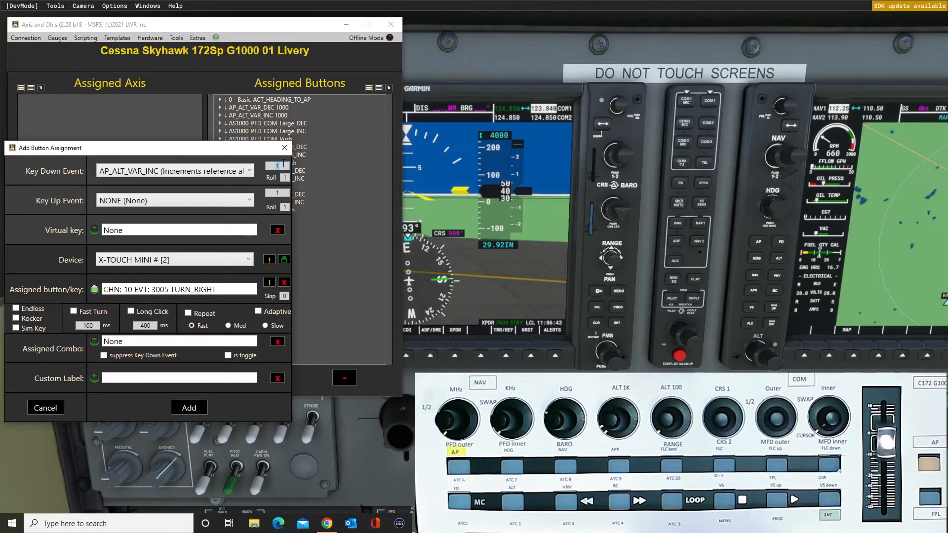
{"action": "type", "text": "0"}
{"action": "left_click", "coordinate": [192, 412]}
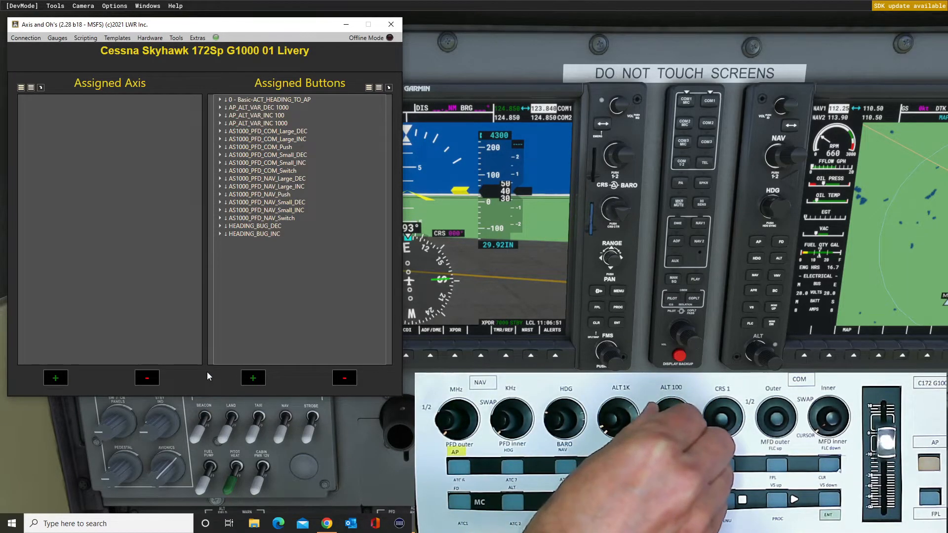
Filter the events by alt and add AP_ALT_VAR_DEC with value 100 on the X-TOUCH MINI control CHN: 10 EVT: 3005 TURN_LEFT.
{"action": "left_click", "coordinate": [253, 378]}
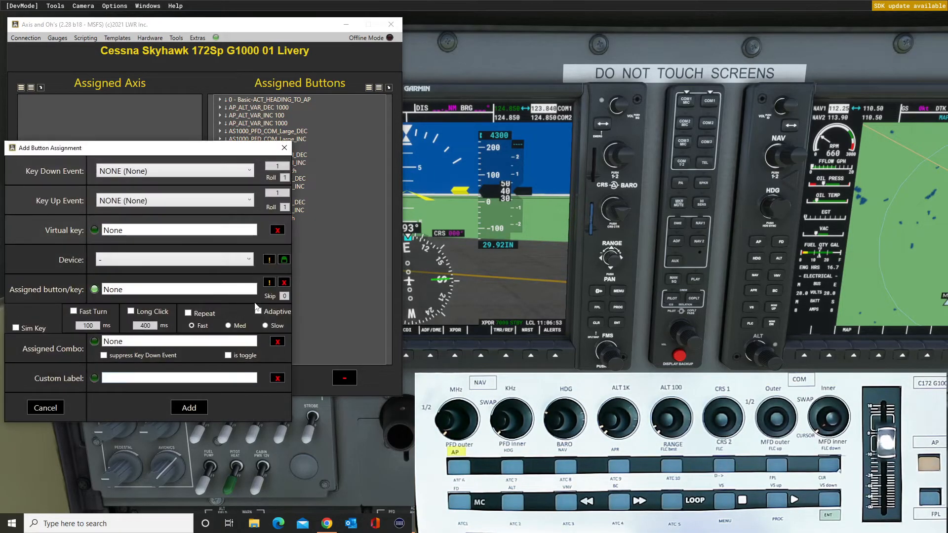
{"action": "left_click", "coordinate": [250, 176]}
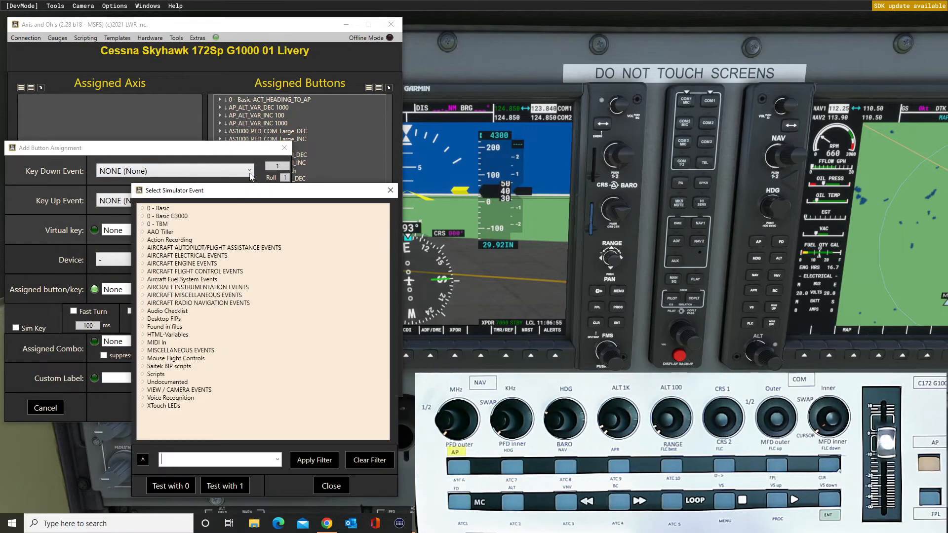
{"action": "left_click", "coordinate": [276, 460]}
{"action": "left_click", "coordinate": [185, 389]}
{"action": "left_click", "coordinate": [319, 460]}
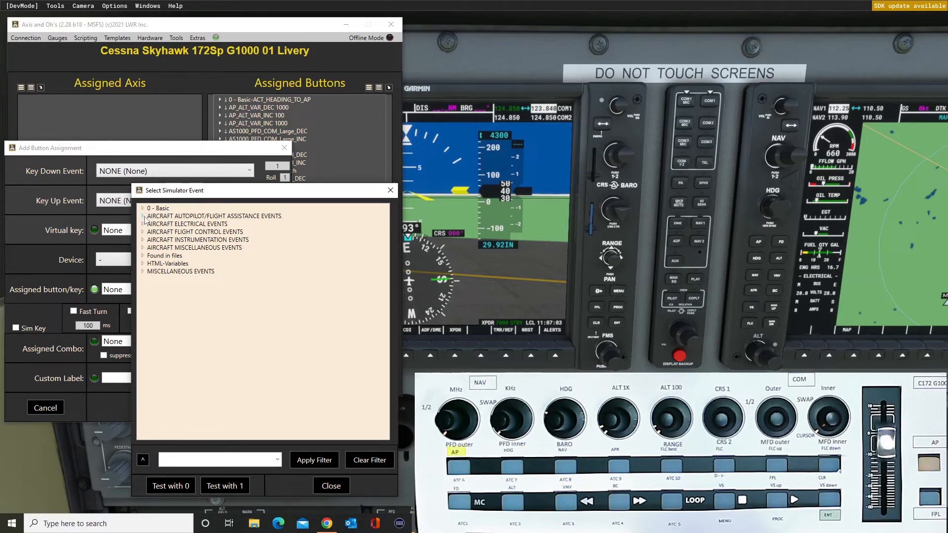
{"action": "left_click", "coordinate": [143, 217]}
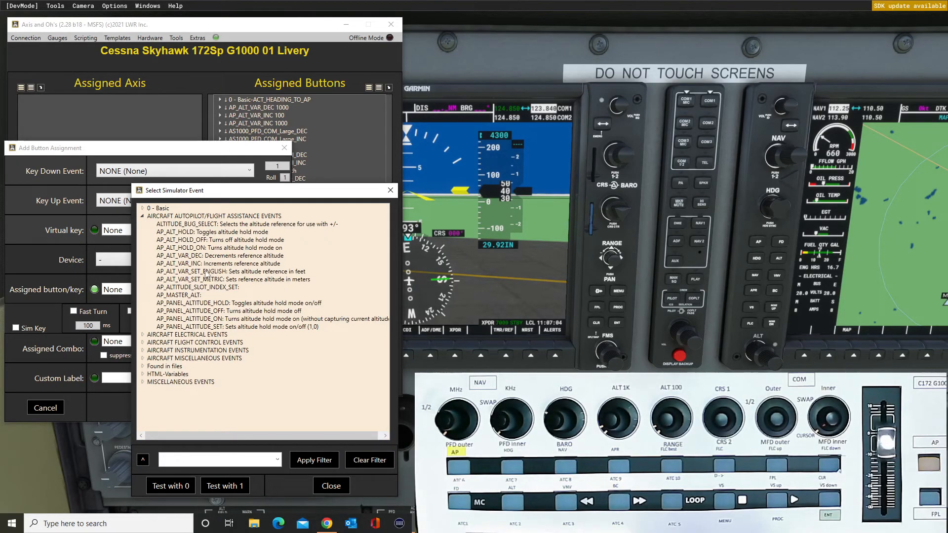
{"action": "double_click", "coordinate": [192, 256]}
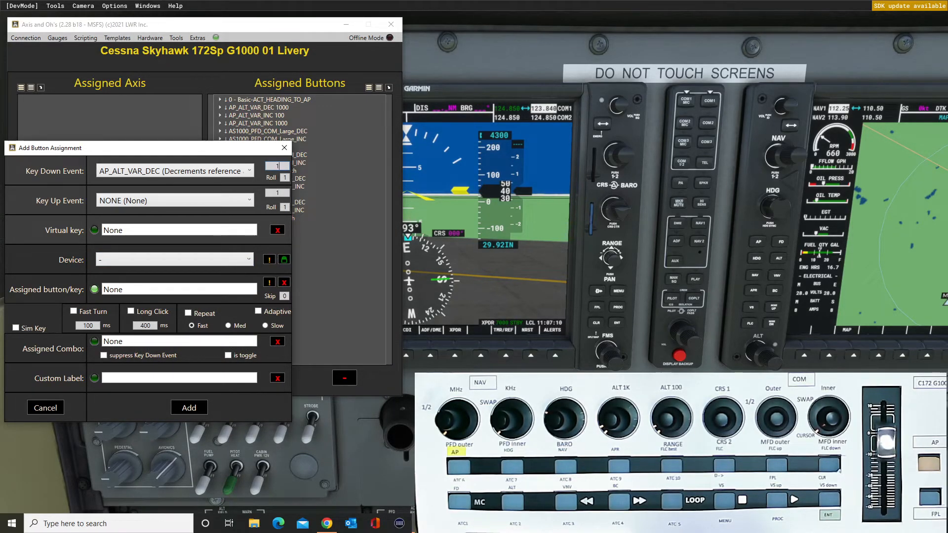
{"action": "type", "text": "00"}
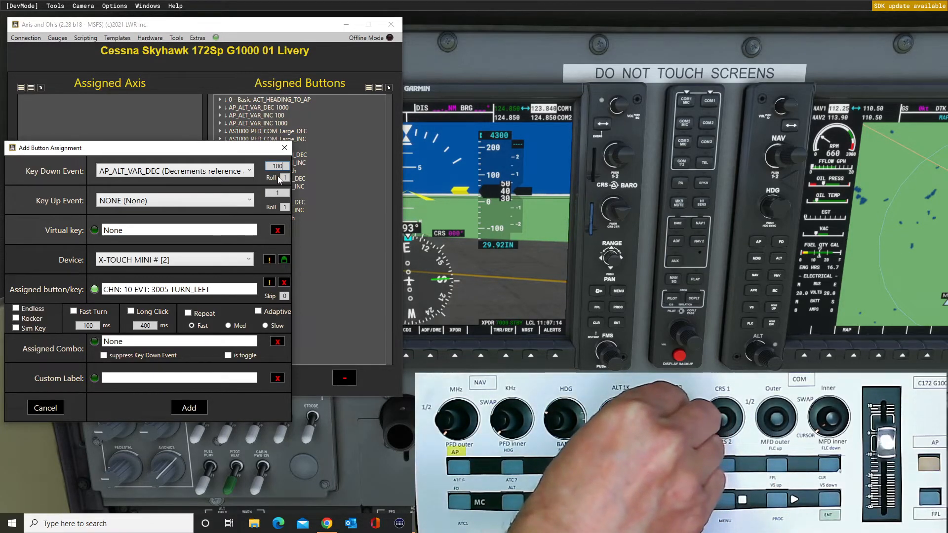
{"action": "left_click", "coordinate": [188, 409]}
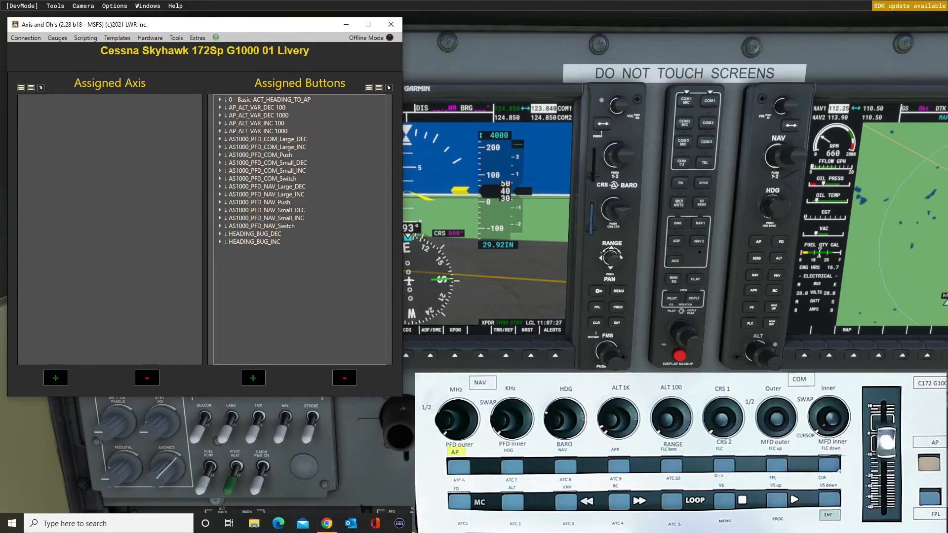
Filter the events by vor1 and add VOR1_OBI_INC on the X-TOUCH MINI control CHN: 10 EVT: 3006 TURN_RIGHT.
{"action": "key", "text": "alt+Tab"}
{"action": "left_click", "coordinate": [255, 377]}
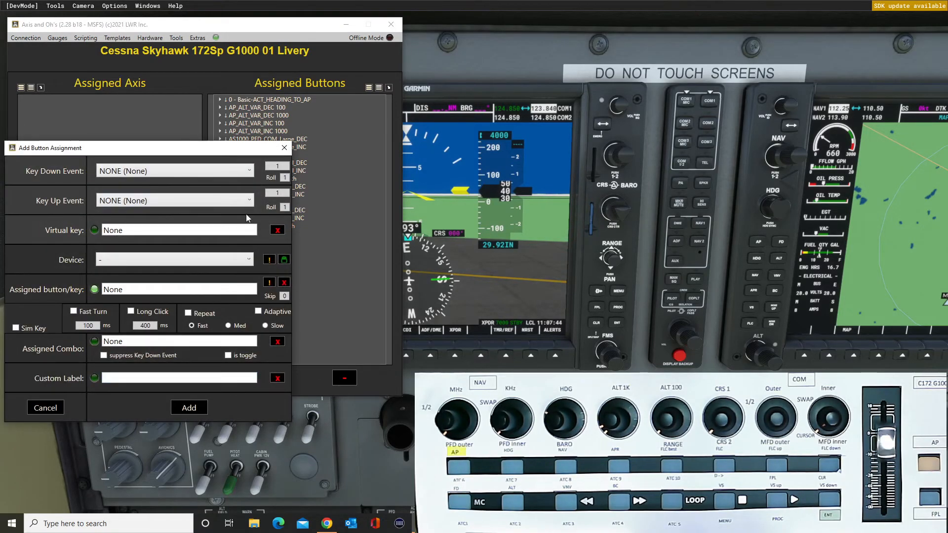
{"action": "left_click", "coordinate": [247, 173]}
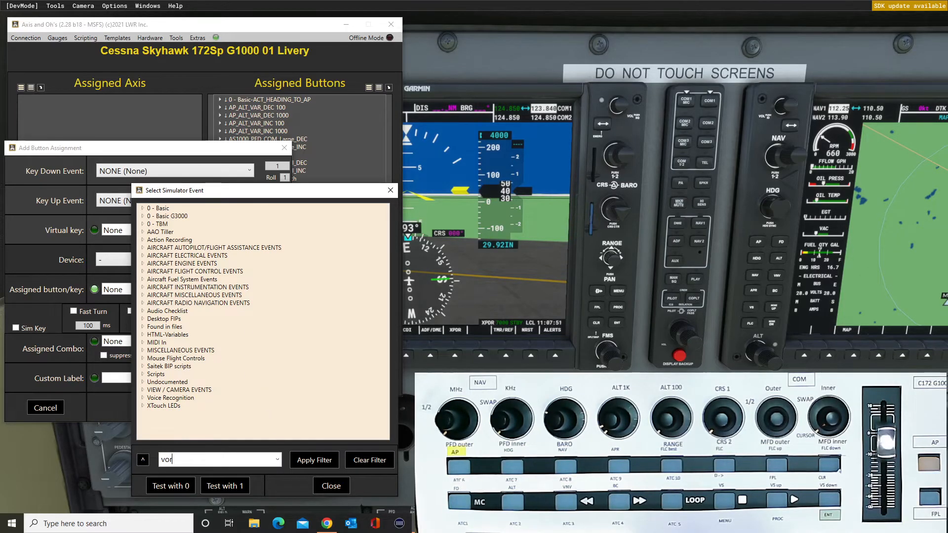
{"action": "key", "text": "Return"}
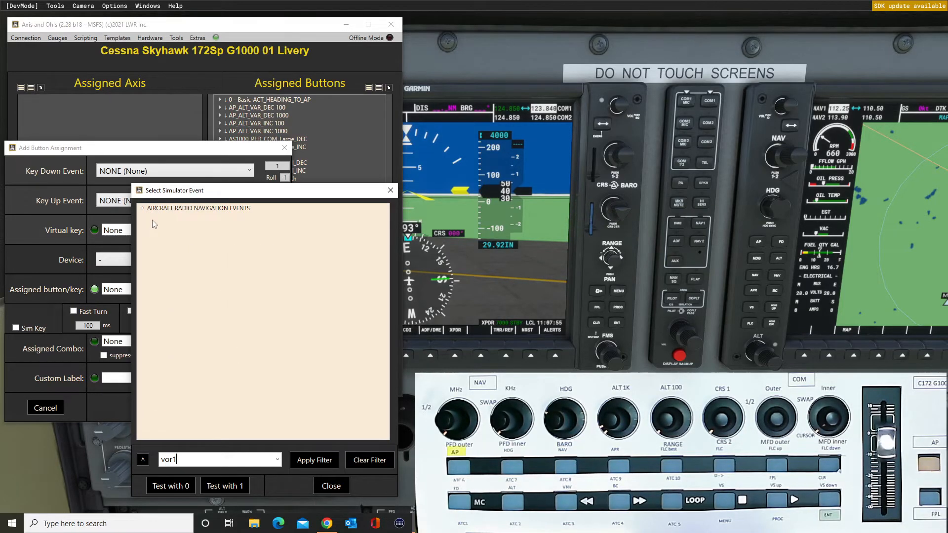
{"action": "left_click", "coordinate": [143, 208]}
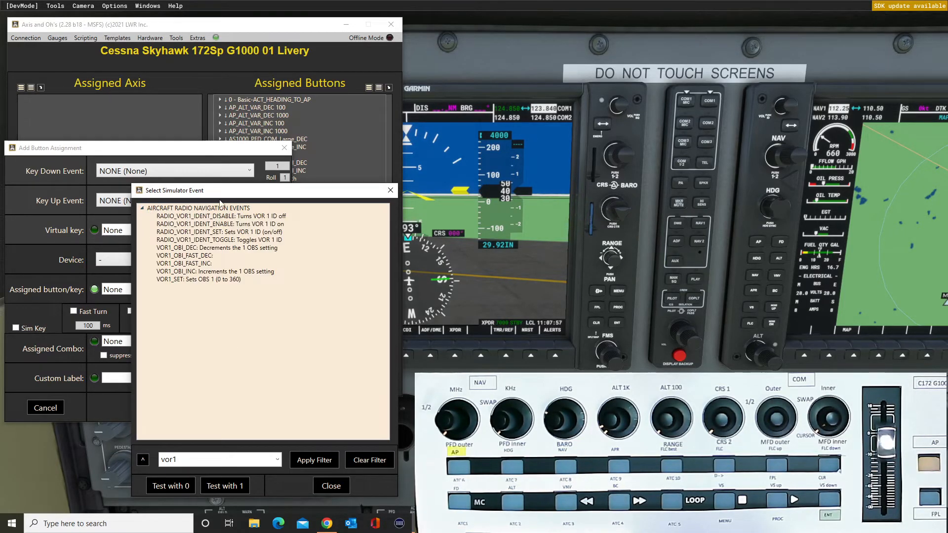
{"action": "double_click", "coordinate": [194, 272]}
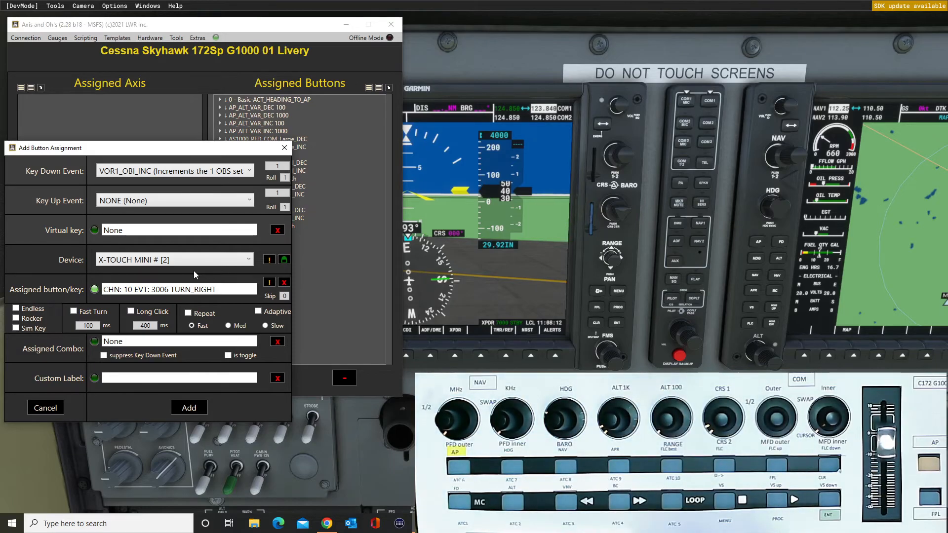
{"action": "left_click", "coordinate": [204, 411]}
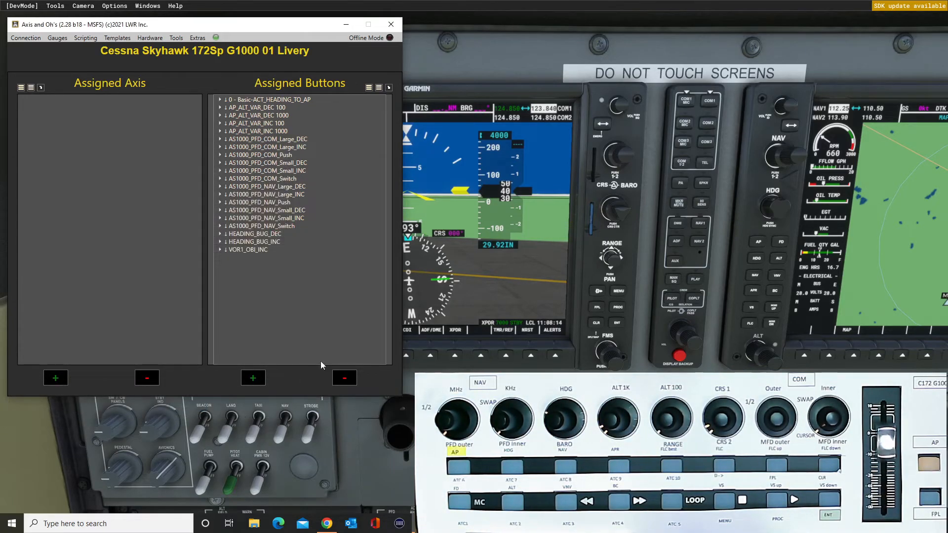
Filter the events by vor1 and add VOR1_OBI_DEC on the X-TOUCH MINI control CHN: 10 EVT: 3006 TURN_LEFT.
{"action": "left_click", "coordinate": [255, 377]}
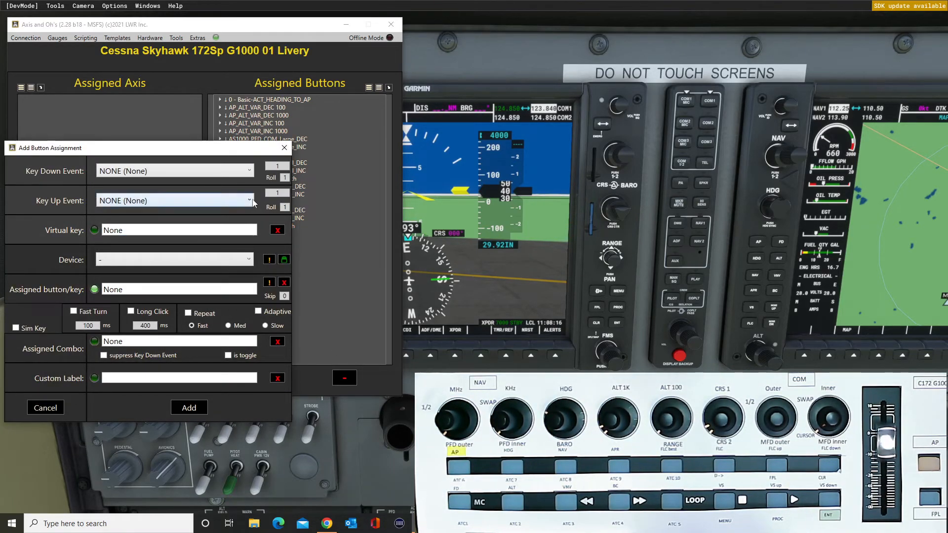
{"action": "left_click", "coordinate": [250, 171]}
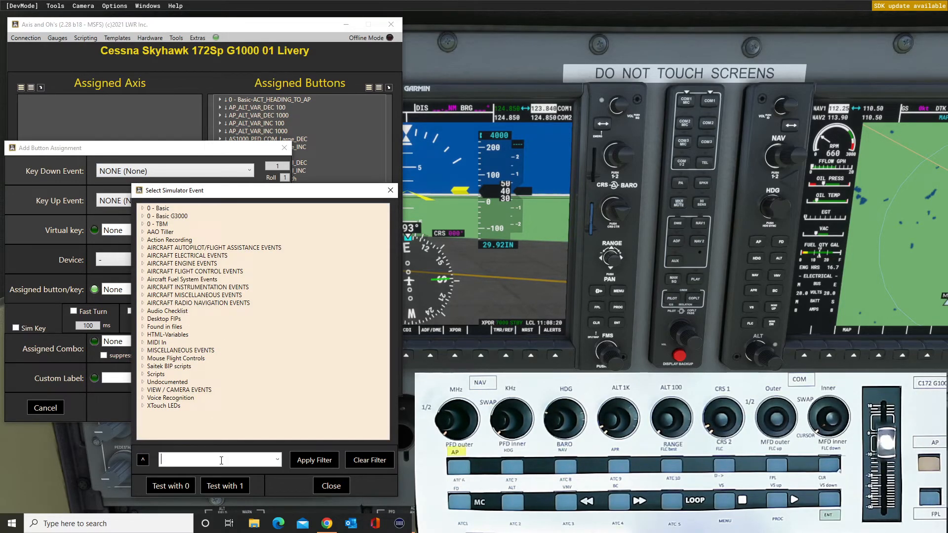
{"action": "left_click", "coordinate": [277, 459]}
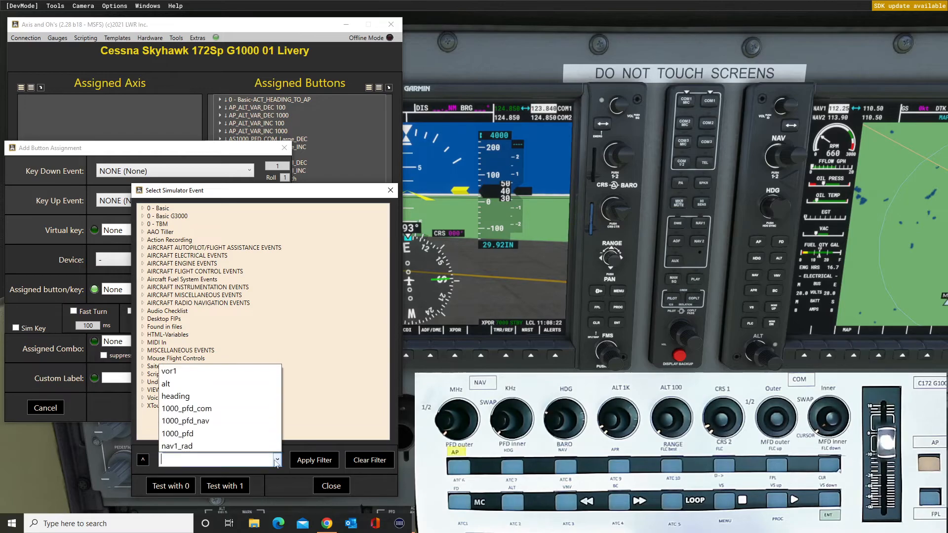
{"action": "left_click", "coordinate": [169, 375]}
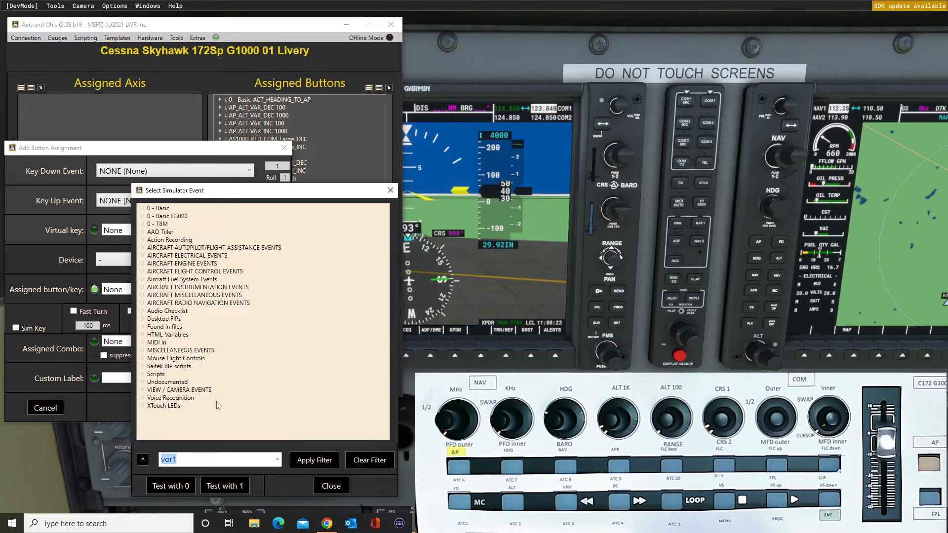
{"action": "left_click", "coordinate": [306, 462]}
{"action": "left_click", "coordinate": [143, 208]}
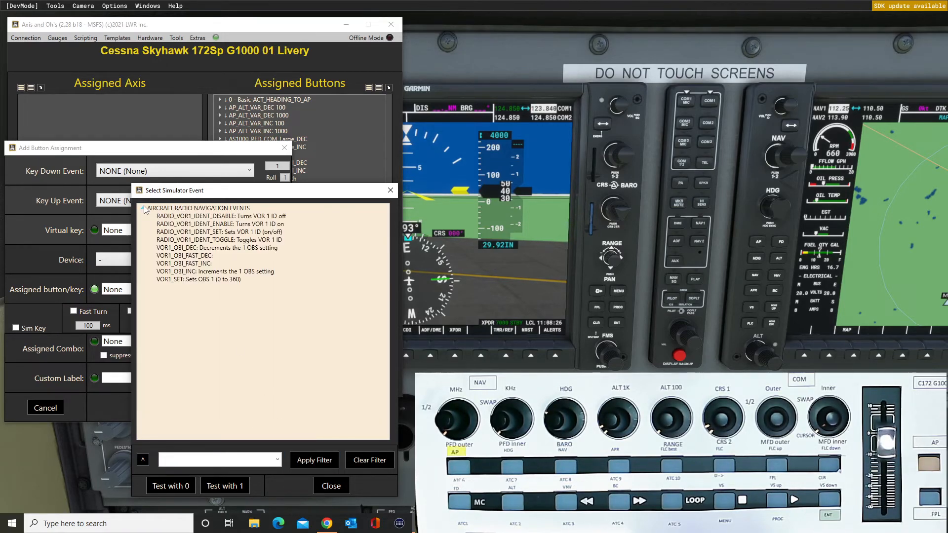
{"action": "double_click", "coordinate": [197, 251]}
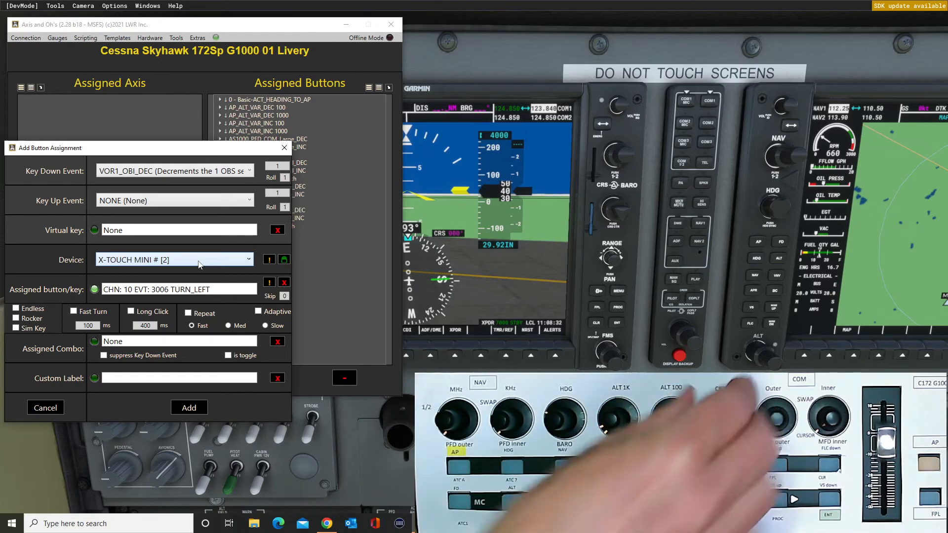
{"action": "left_click", "coordinate": [196, 408]}
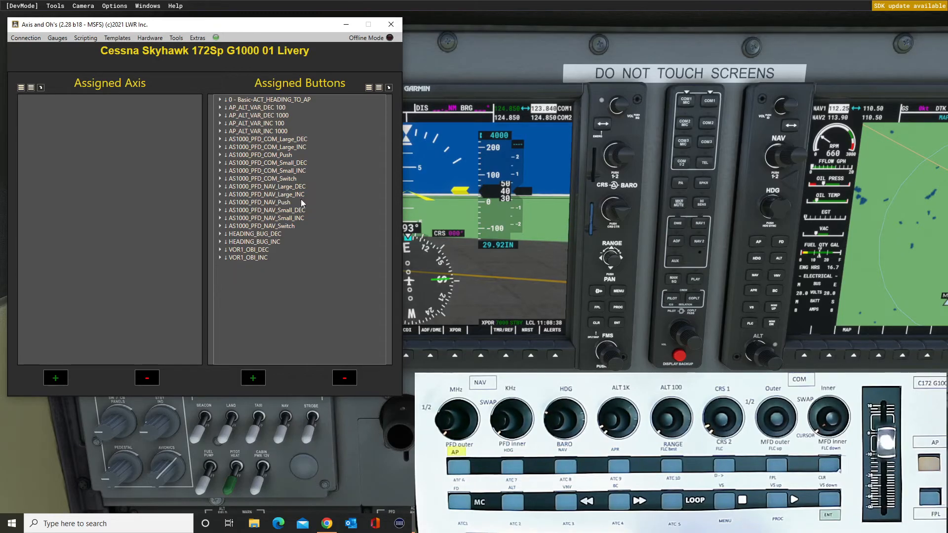
Move the assignments window clear of the primary flight display to test the CRS 1 knob.
{"action": "left_click_drag", "start_coordinate": [273, 25], "coordinate": [849, 4]}
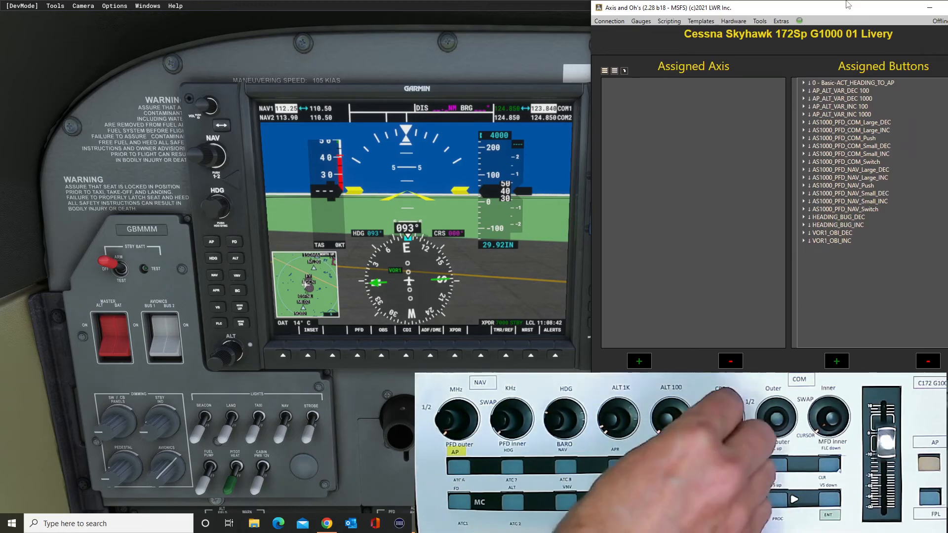